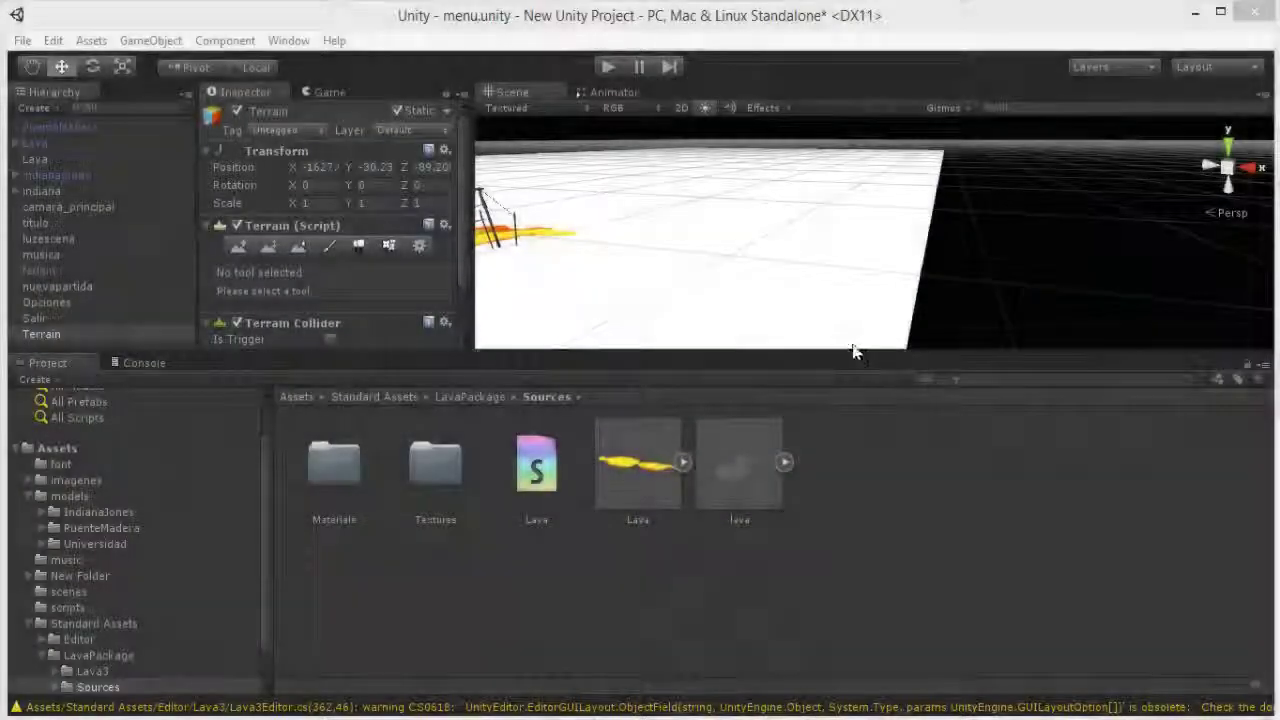
Step: Select the Terrain, activate the Move tool and frame the view on it
left_click(1015, 508)
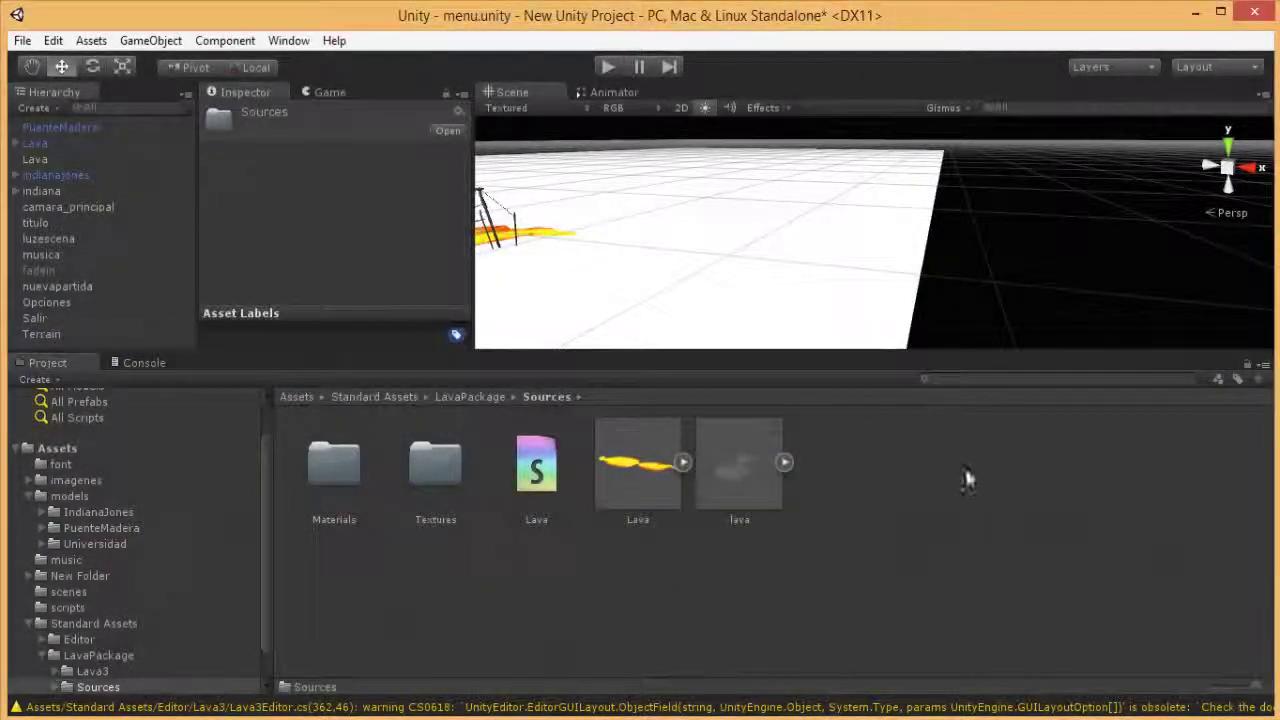
right_click(962, 465)
left_click(771, 263)
left_click_drag(771, 263, 707, 255, "alt")
key("w")
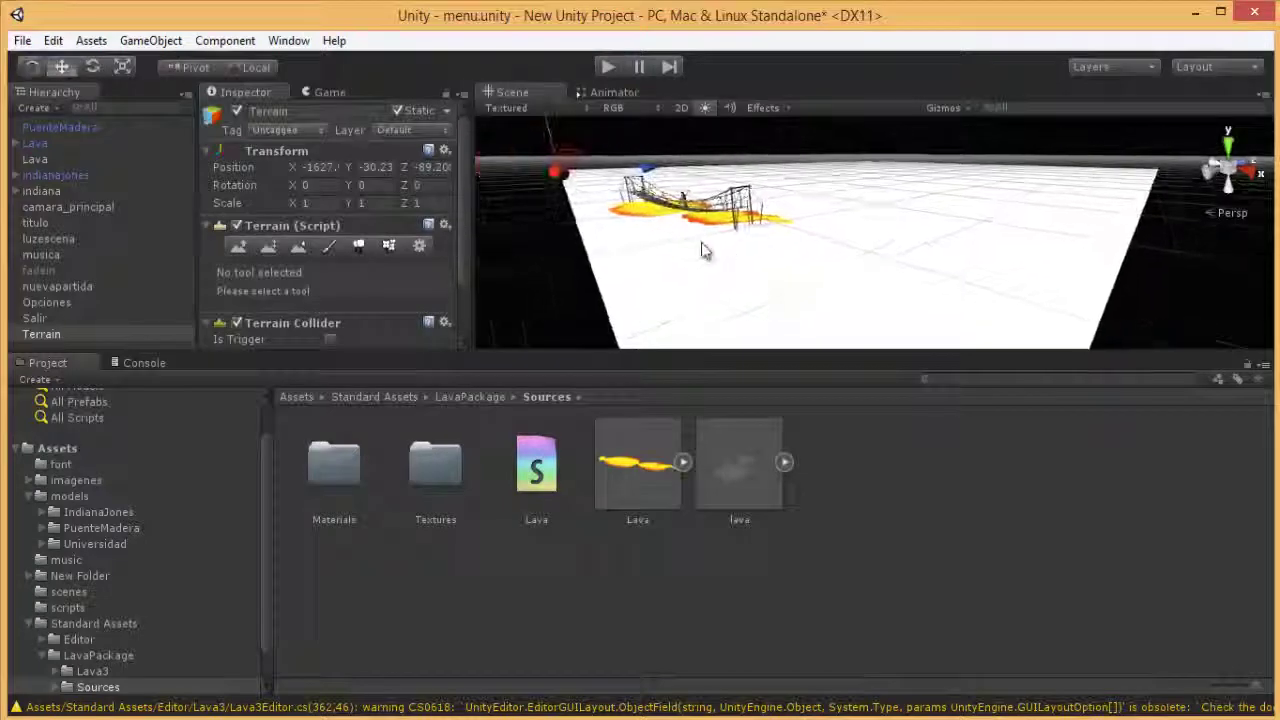
key("f")
scroll(635, 228, "up", 3)
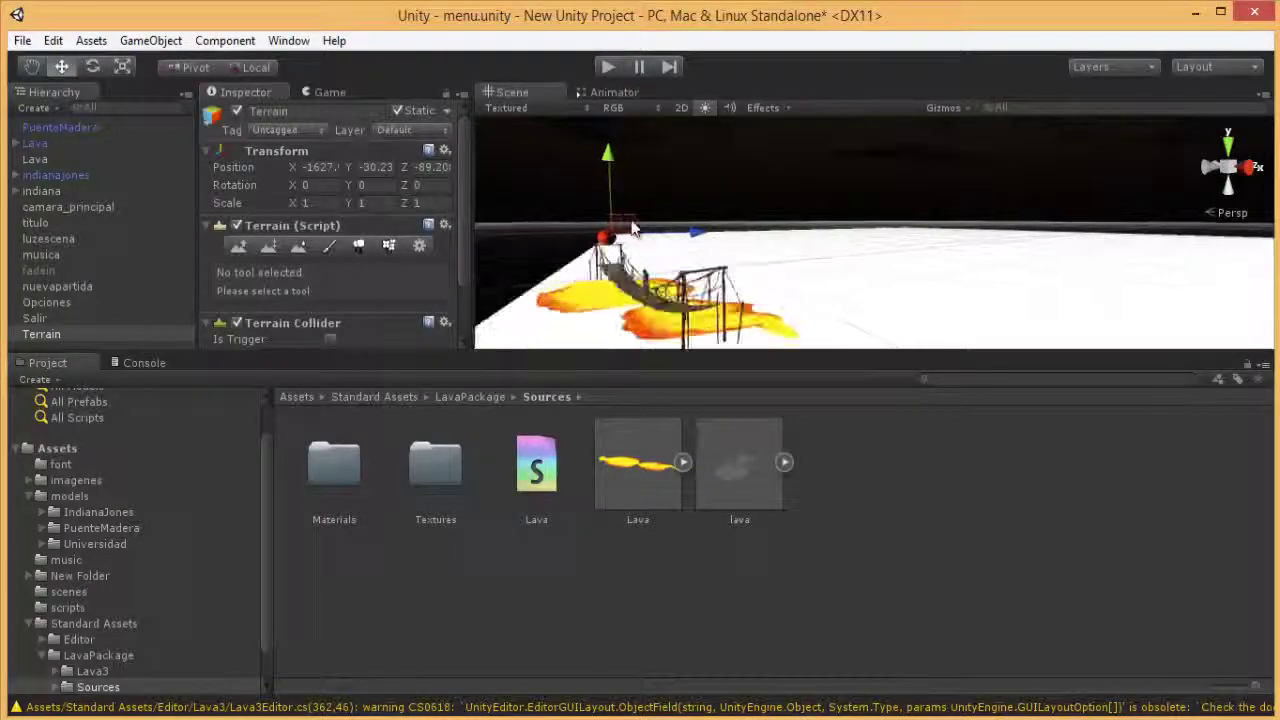
left_click_drag(648, 240, 606, 239, "alt")
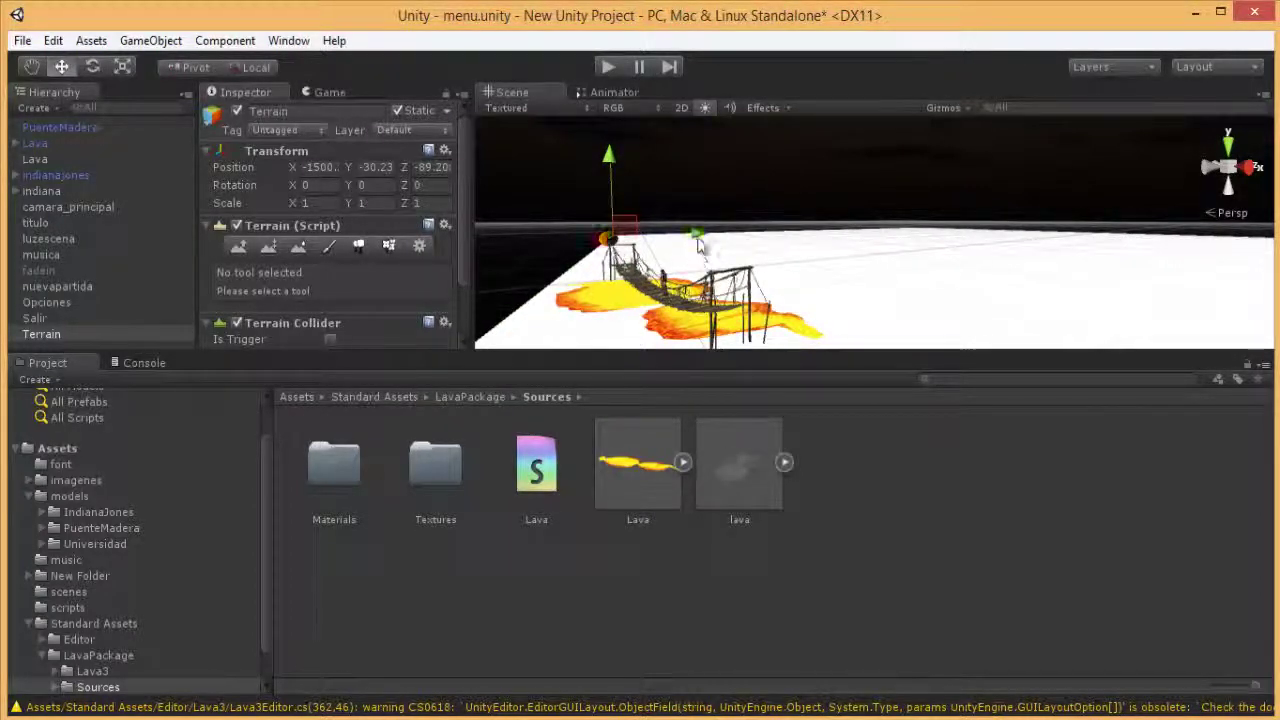
Step: Slide the terrain back along Z beyond the bridge and lava, then check the placement
left_click_drag(700, 247, 627, 240)
right_click_drag(645, 246, 895, 290)
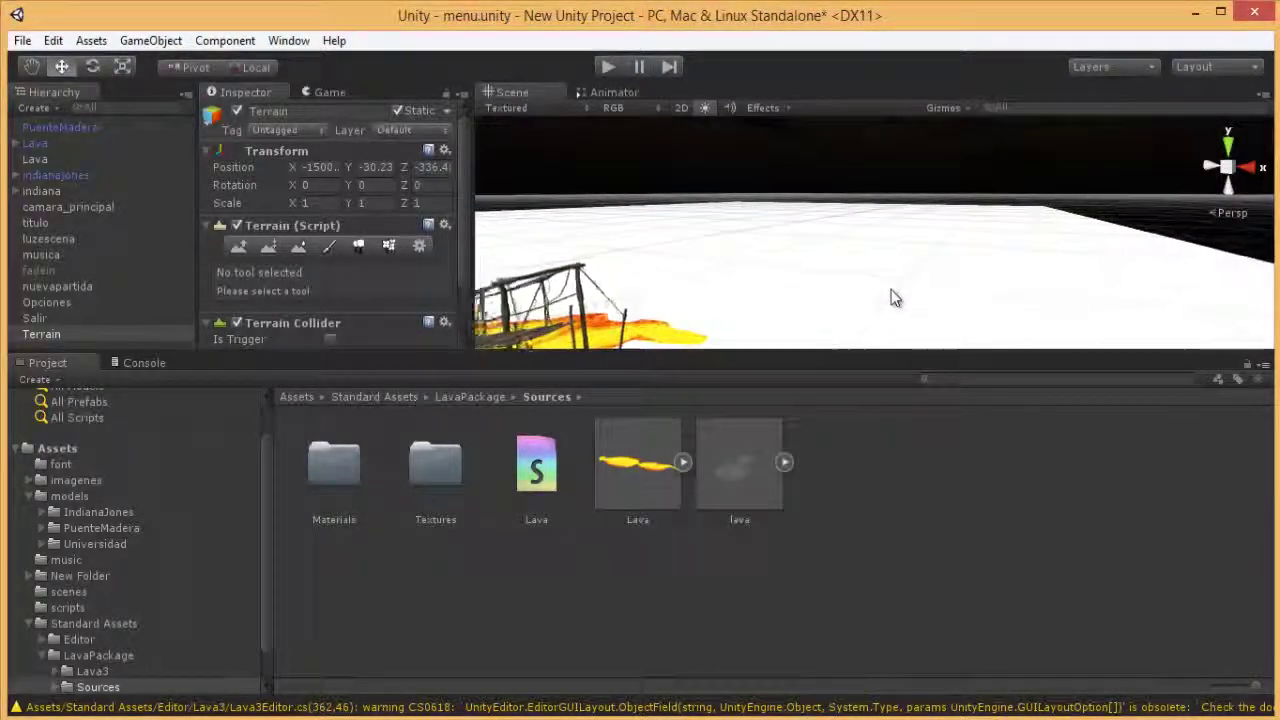
mouse_move(895, 297)
right_mouse_down()
mouse_move(847, 268)
mouse_move(844, 234)
mouse_move(812, 311)
mouse_move(798, 255)
mouse_move(771, 263)
right_mouse_up()
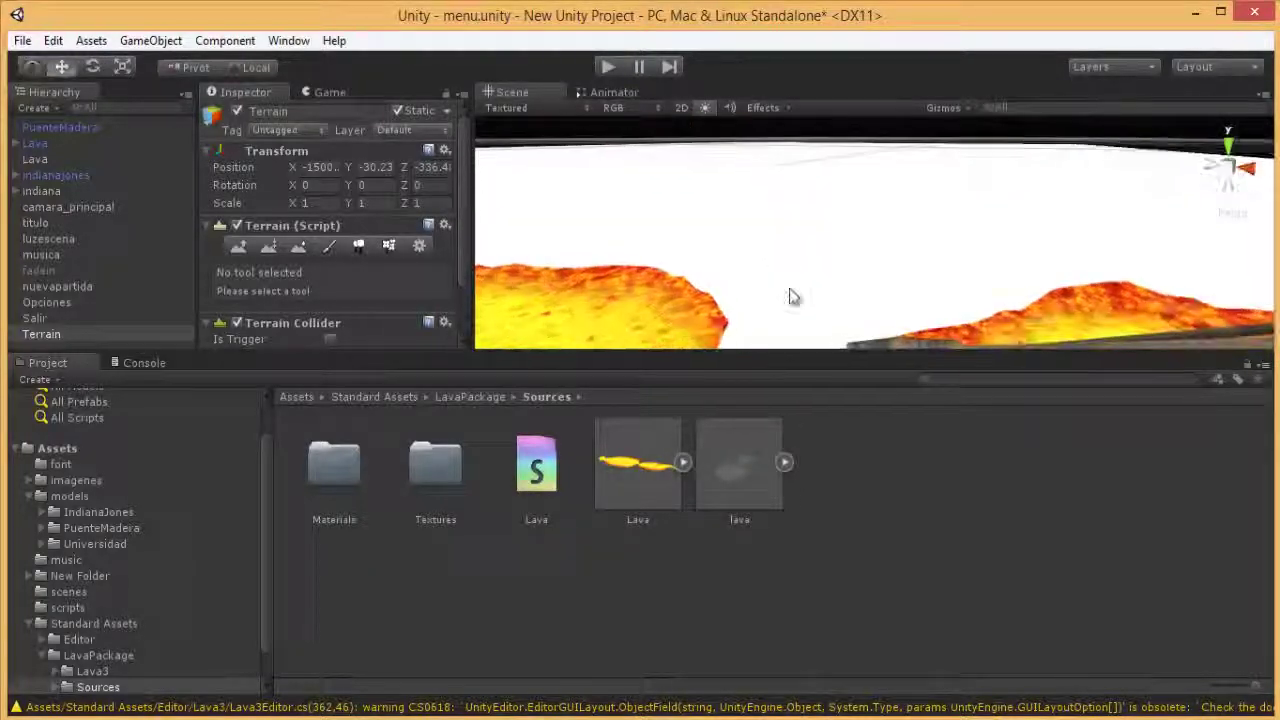
right_click_drag(771, 263, 690, 288)
Step: Choose Paint Height and enlarge the brush size from 9 to 22
key("f")
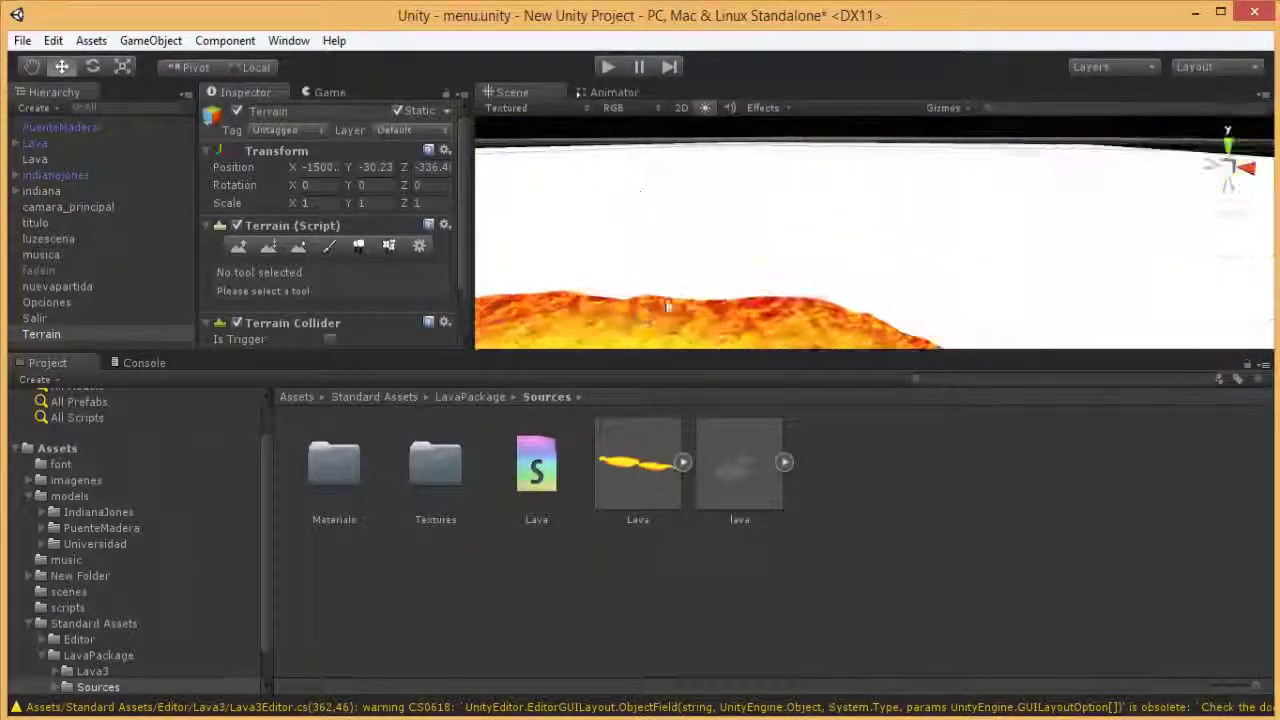
left_click(270, 247)
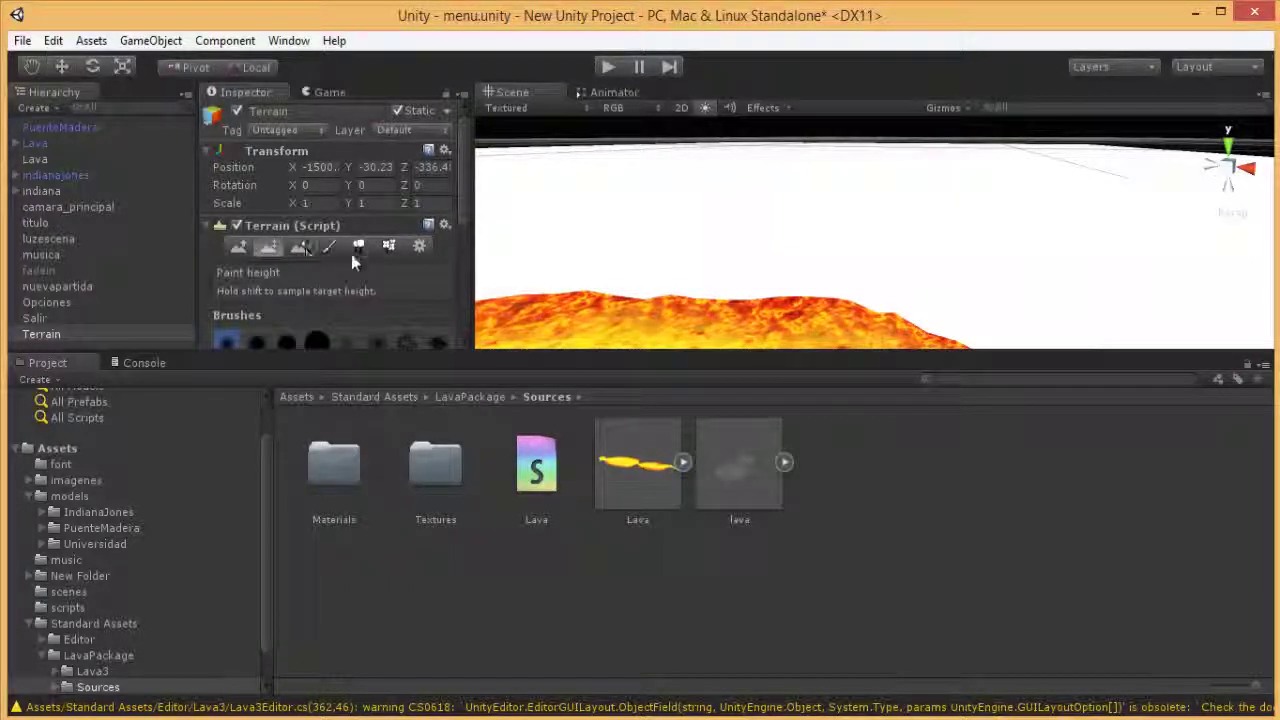
left_click_drag(465, 220, 470, 258)
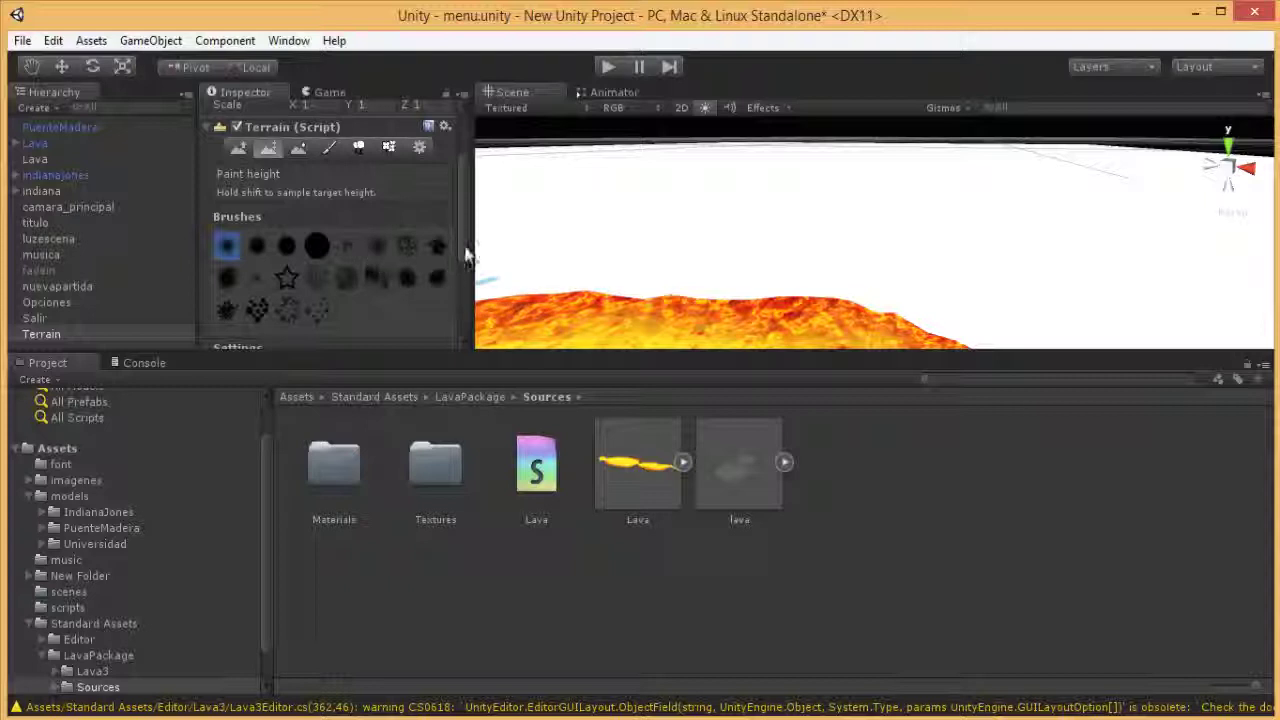
scroll(400, 265, "down", 3)
left_click(339, 282)
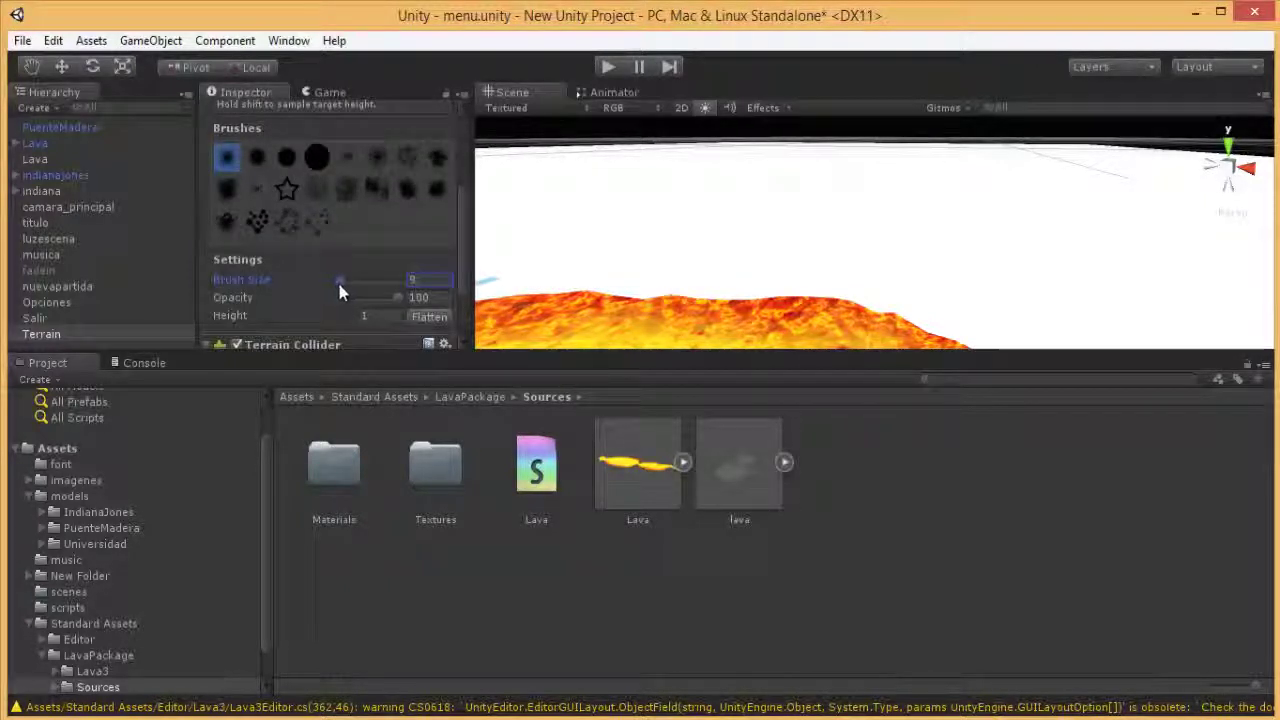
left_click_drag(339, 290, 347, 290)
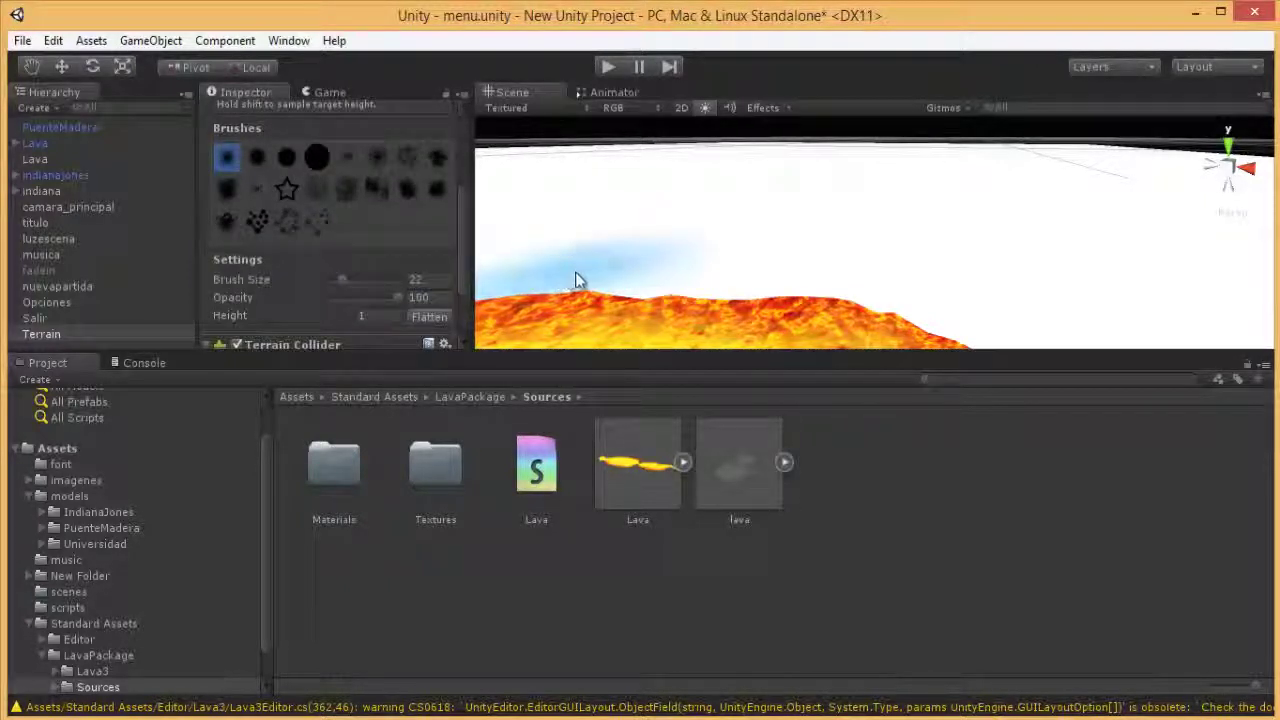
Step: Set the Paint Height target height to 25
scroll(470, 278, "down", 1)
scroll(396, 298, "down", 1)
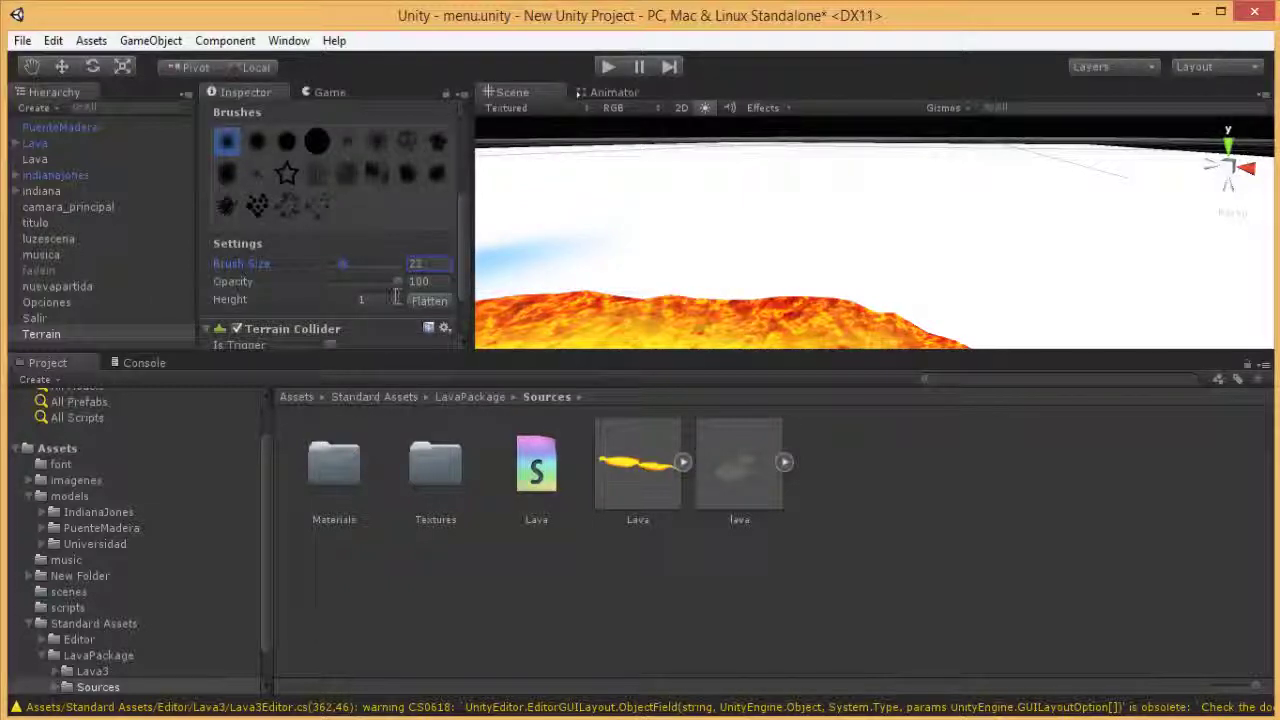
type("10")
key("Return")
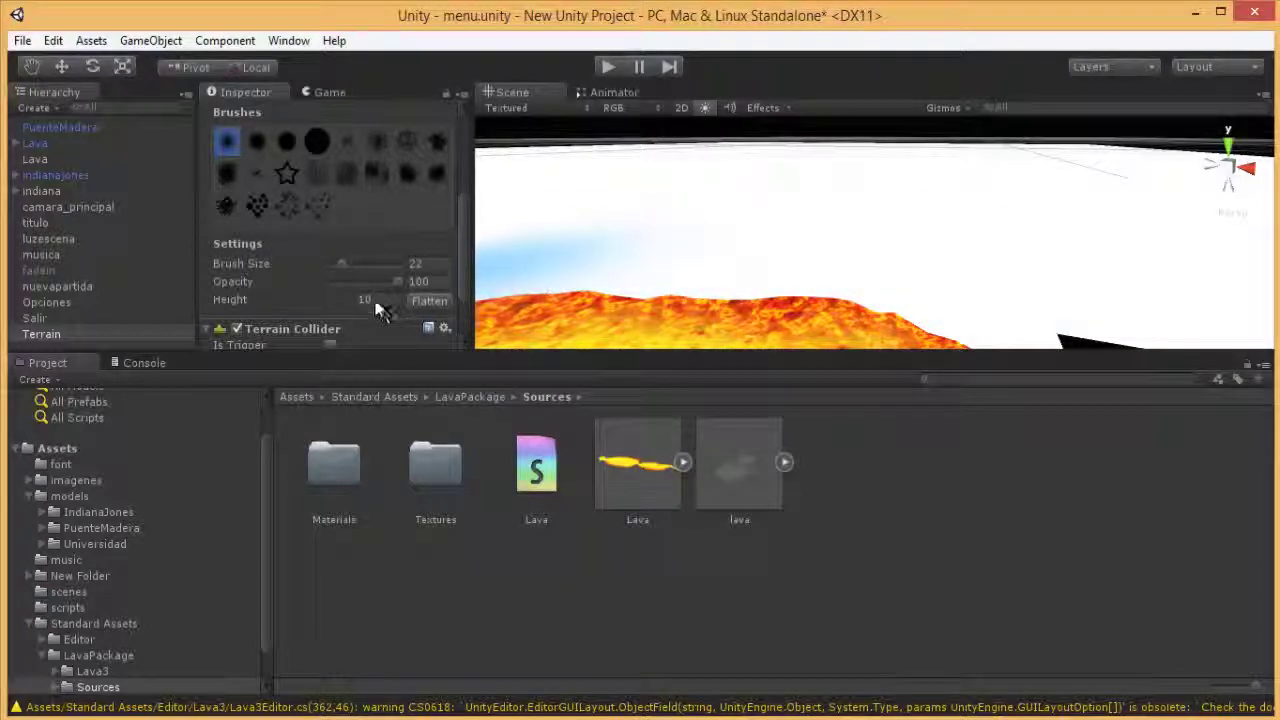
left_click(348, 305)
type("1")
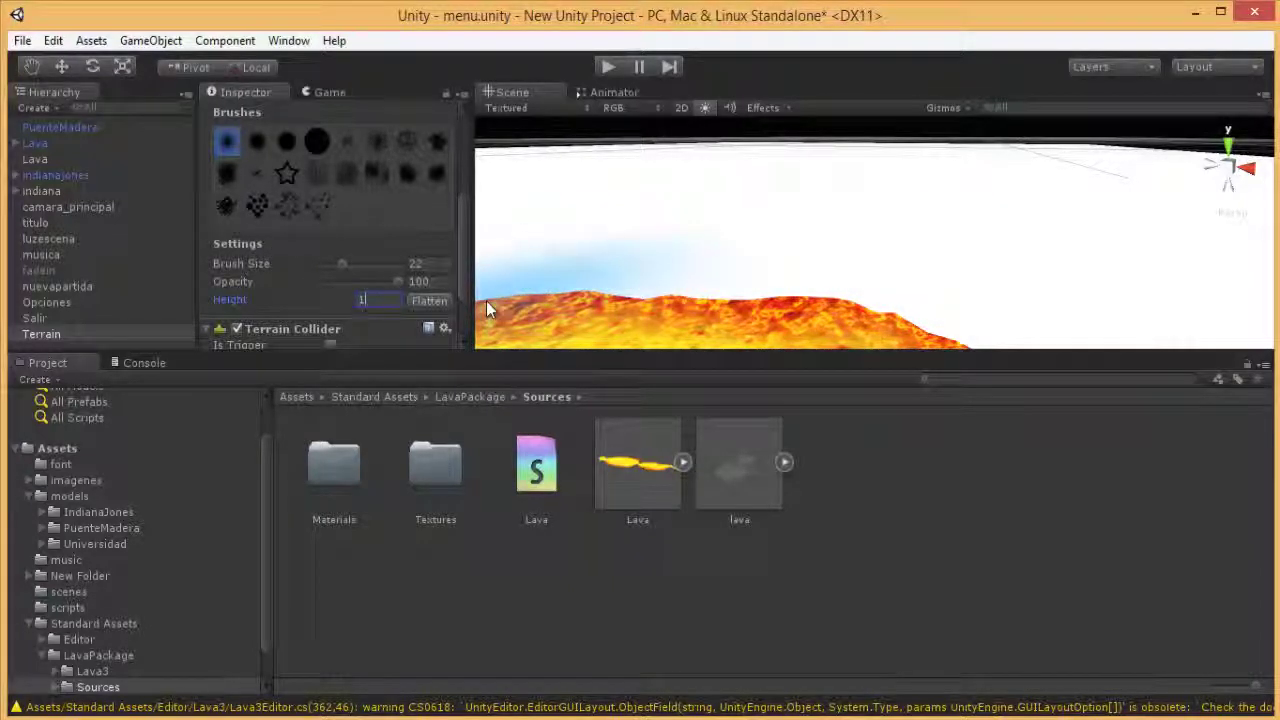
type("25")
Step: Paint test strokes across the lava terrain, undoing the unwanted ones
left_click_drag(548, 279, 787, 210)
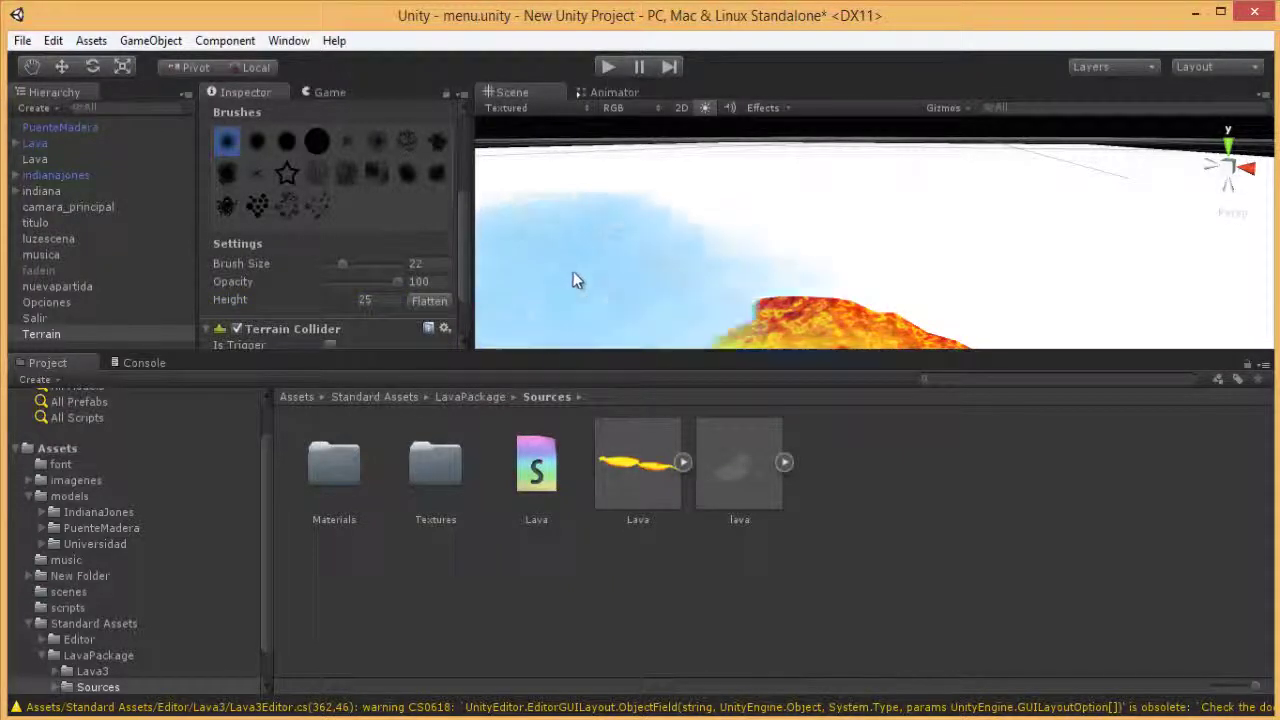
key("ctrl+z")
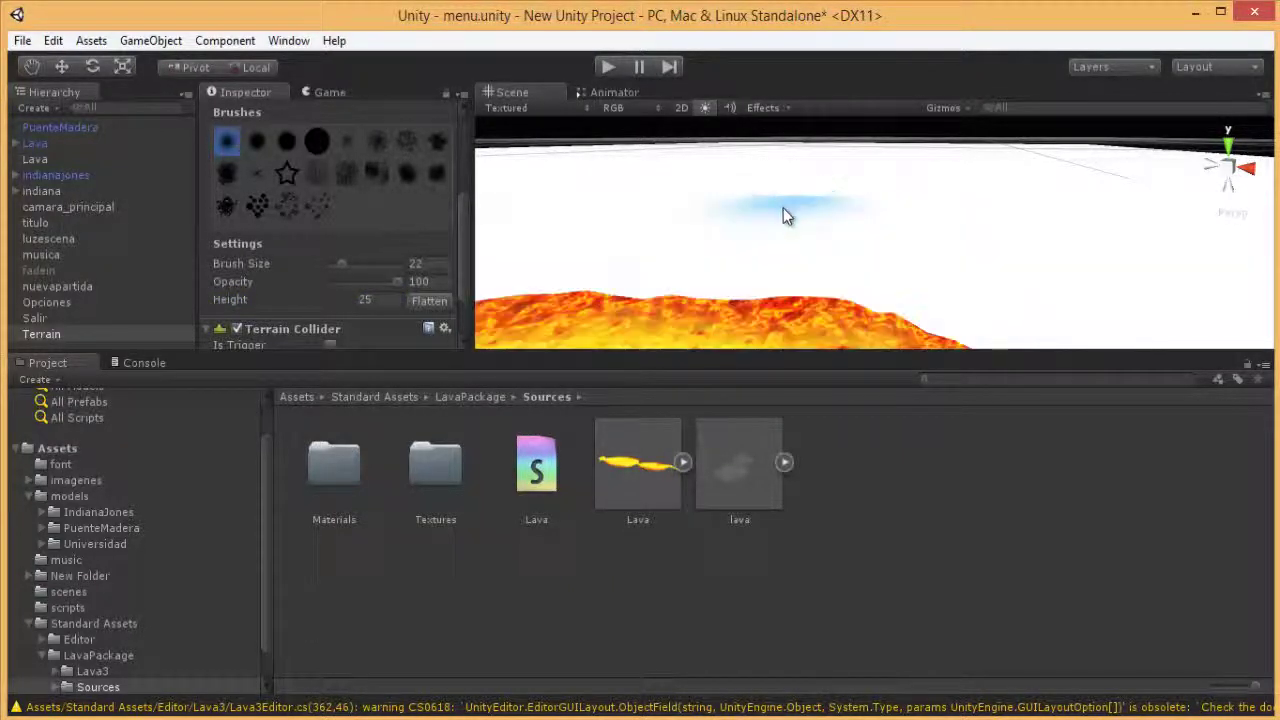
key("ctrl+z")
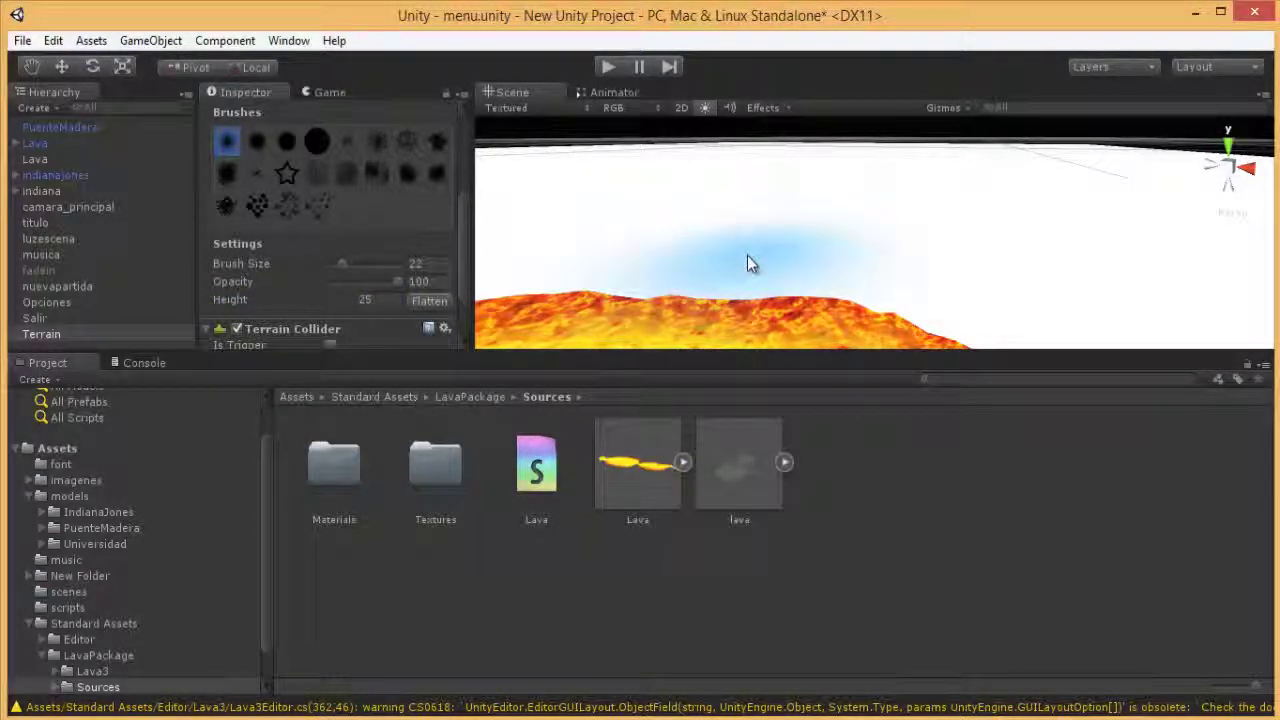
mouse_move(747, 255)
left_mouse_down()
mouse_move(803, 250)
mouse_move(752, 249)
left_mouse_up()
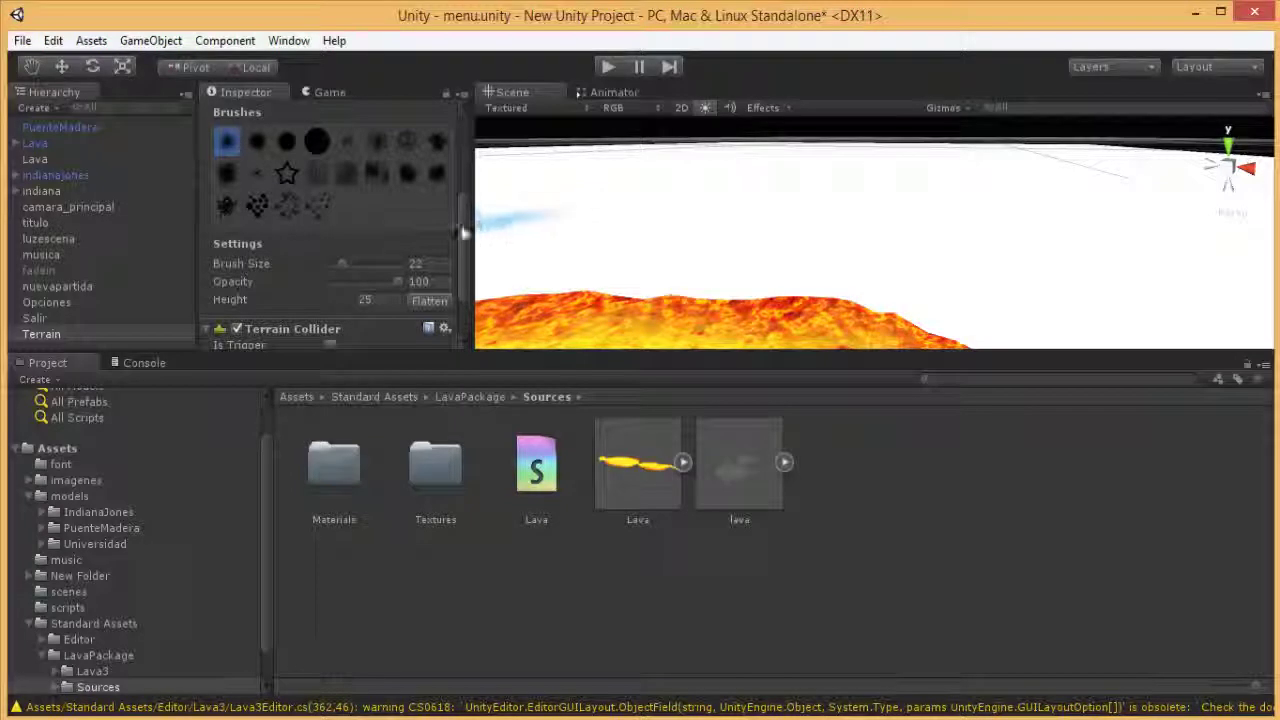
left_click_drag(463, 232, 463, 240)
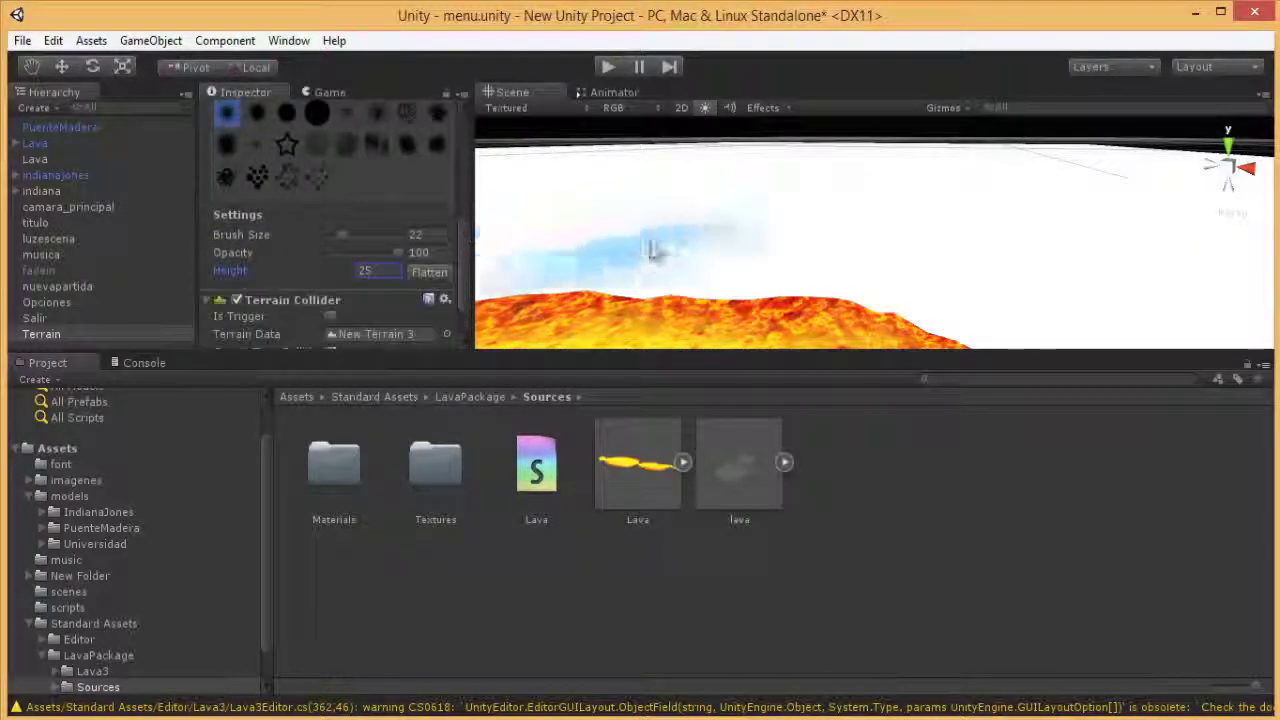
left_click(690, 252)
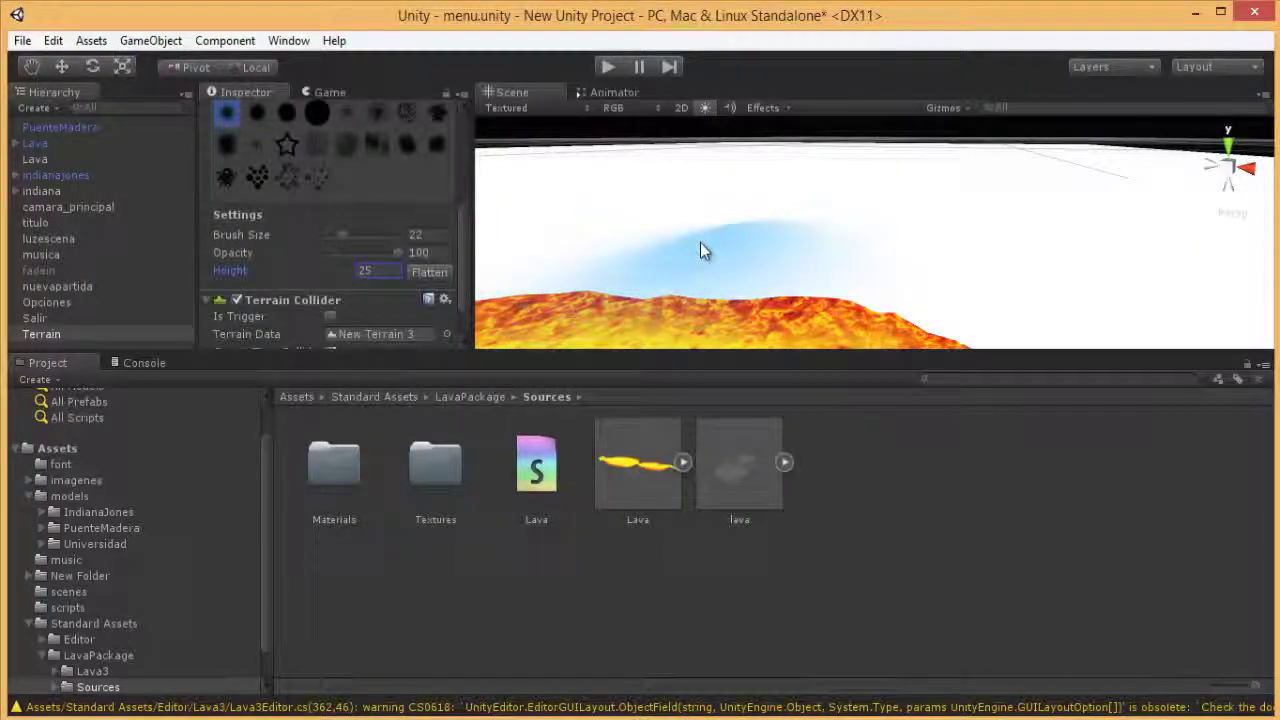
mouse_move(703, 251)
left_mouse_down()
mouse_move(866, 258)
mouse_move(978, 238)
mouse_move(893, 210)
left_mouse_up()
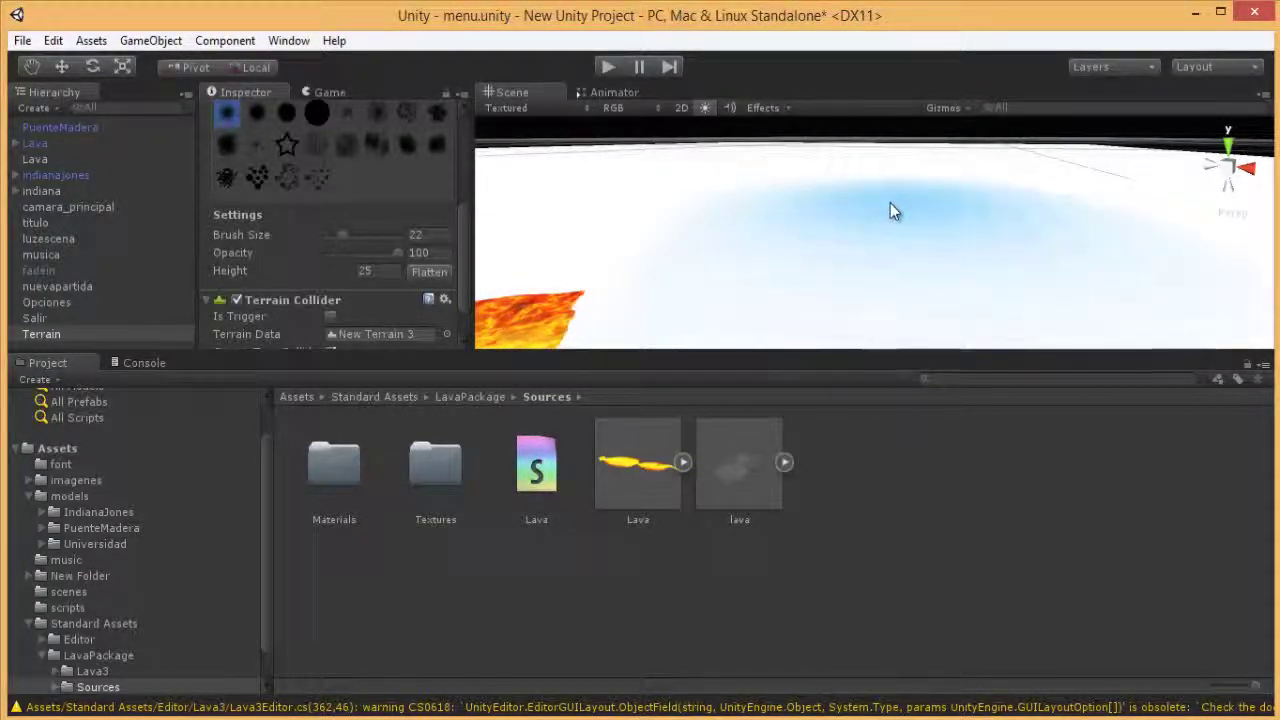
key("ctrl+z")
key("ctrl+z")
key("ctrl+z")
key("ctrl+z")
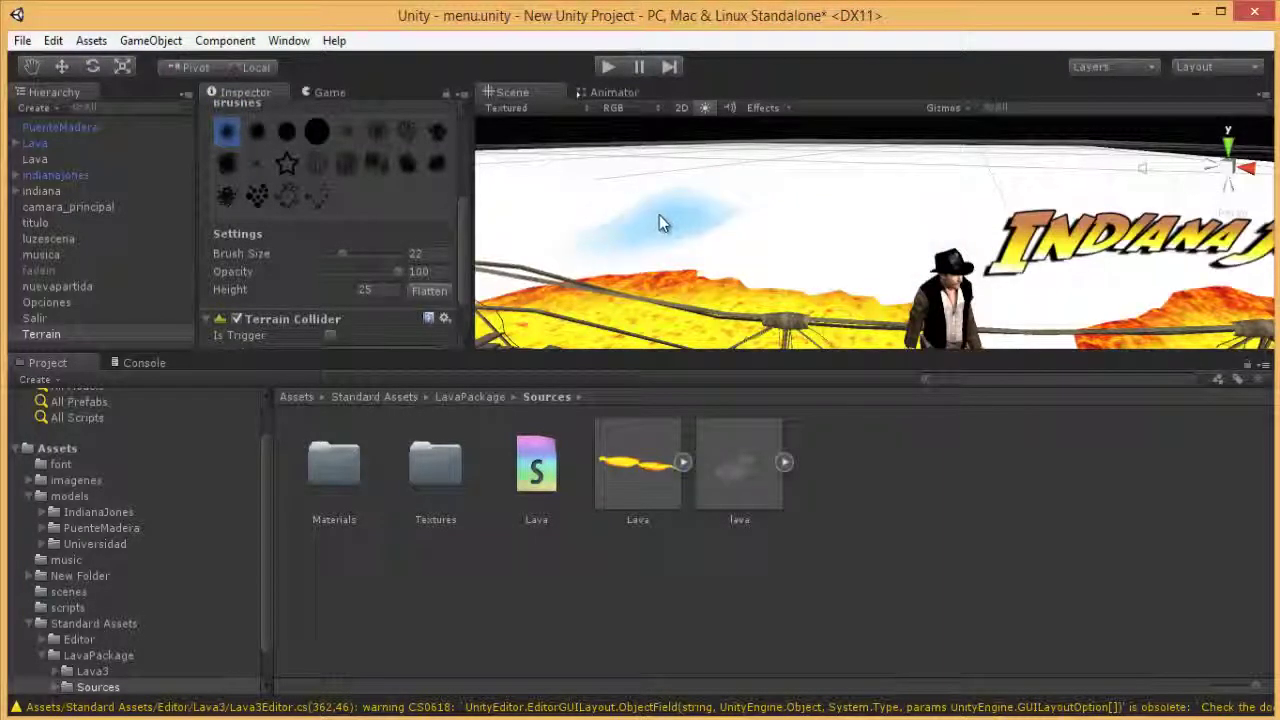
mouse_move(659, 215)
left_mouse_down()
mouse_move(744, 187)
mouse_move(794, 200)
left_mouse_up()
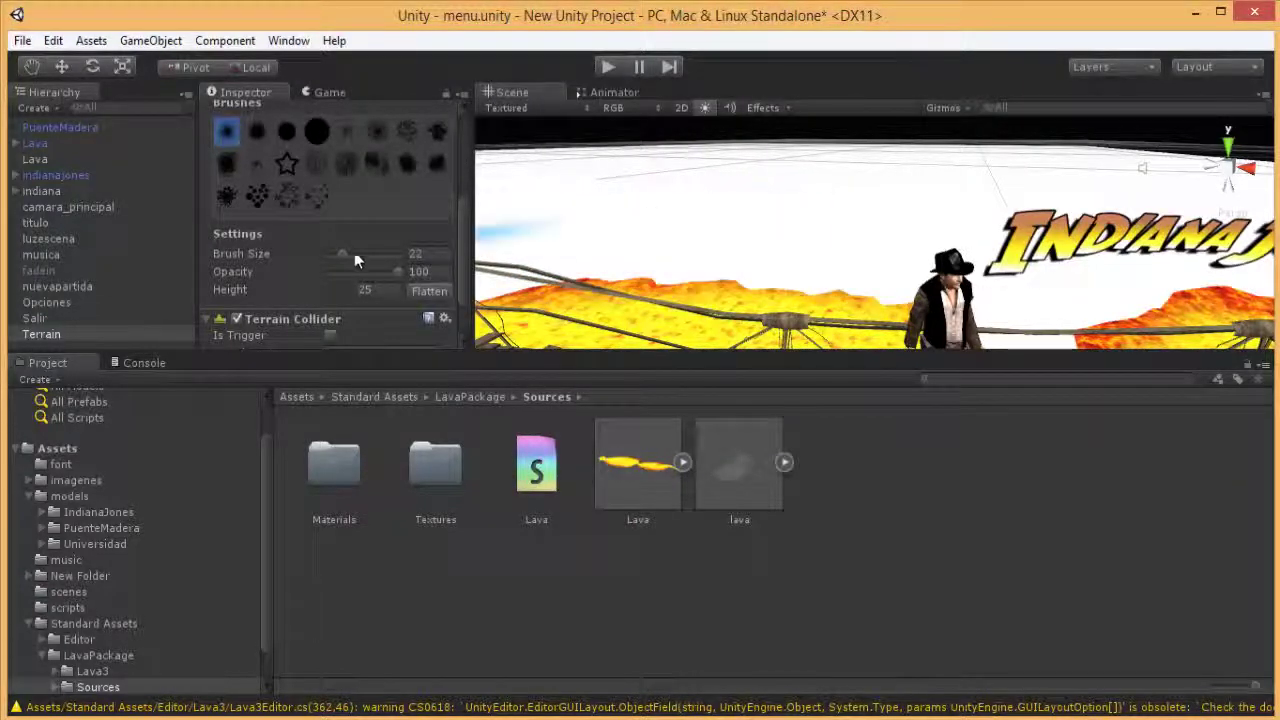
scroll(463, 265, "up", 5)
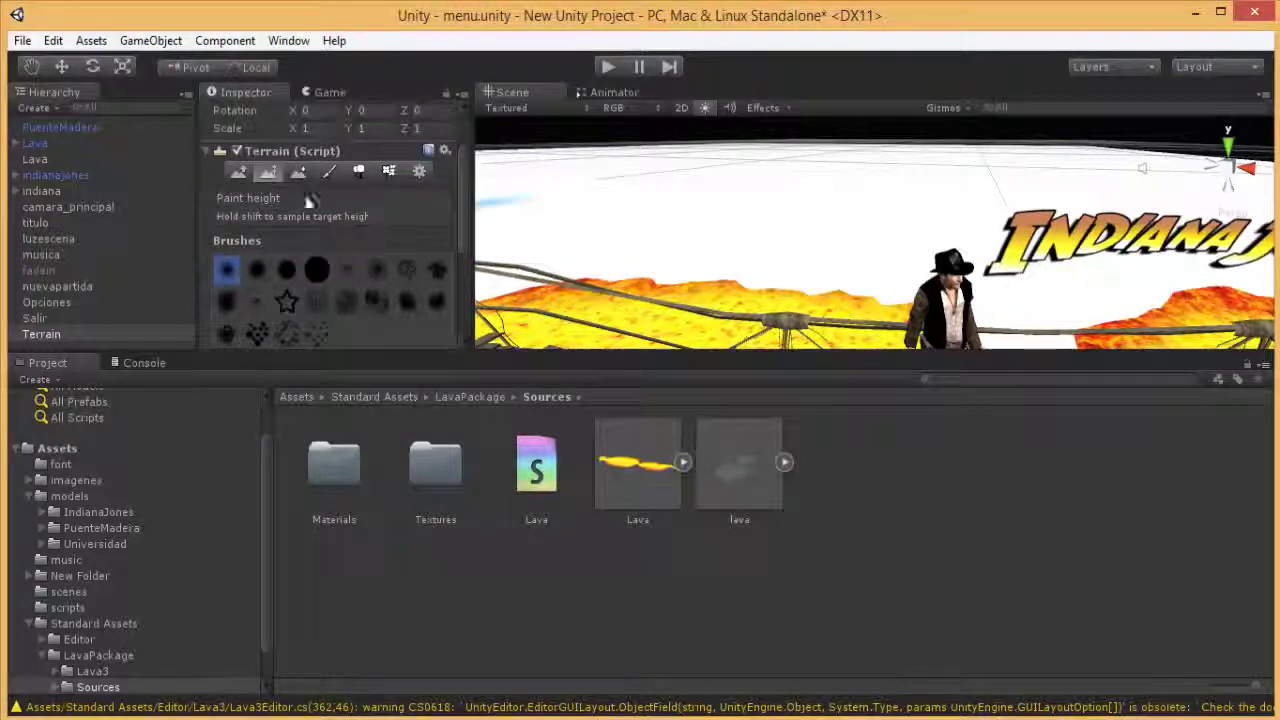
Step: Try Raise/Lower Terrain mounds behind the bridge and character, undoing each one
left_click(238, 171)
mouse_move(712, 243)
left_mouse_down("shift")
mouse_move(763, 175)
mouse_move(725, 172)
left_mouse_up("shift")
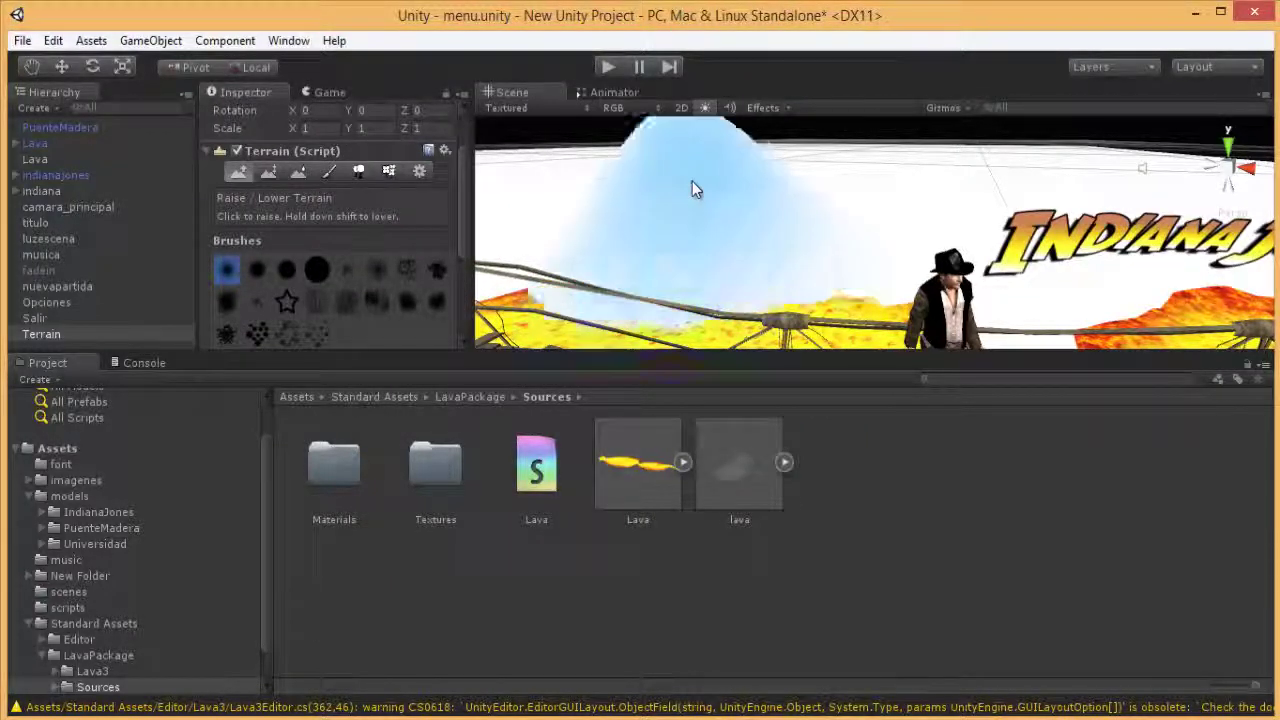
key("ctrl+z")
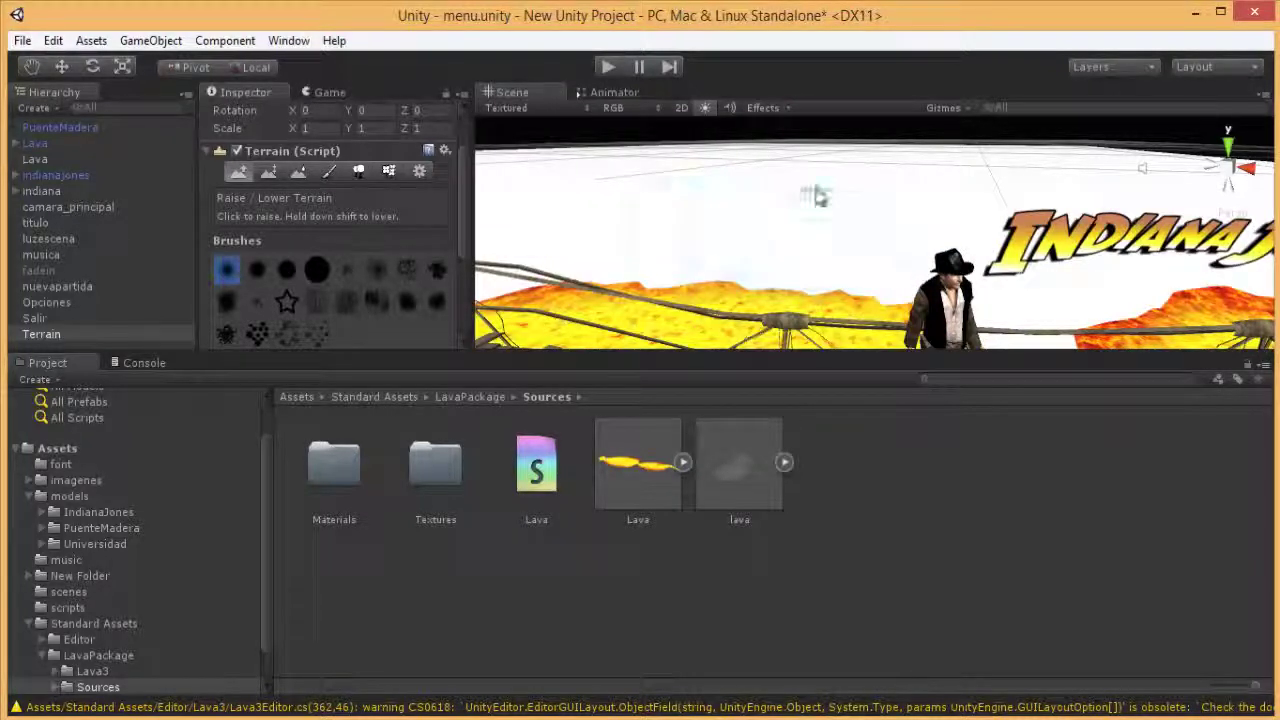
left_click_drag(860, 207, 907, 192)
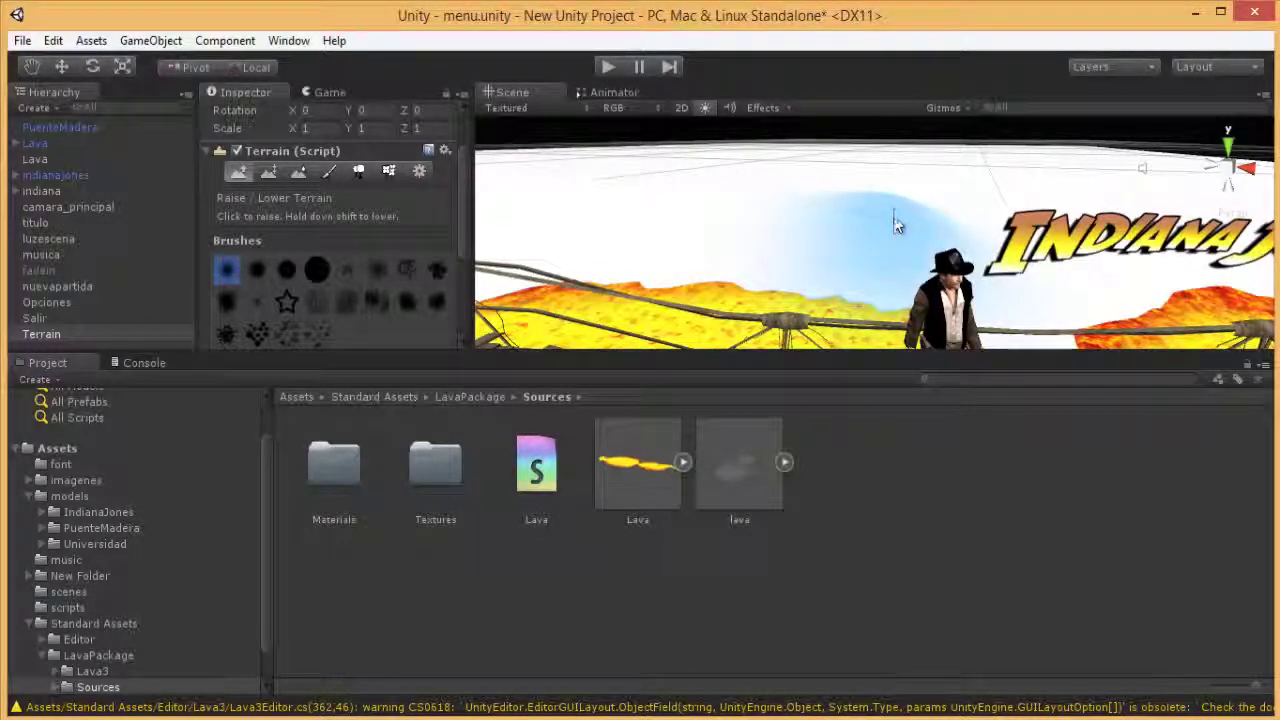
key("ctrl+z")
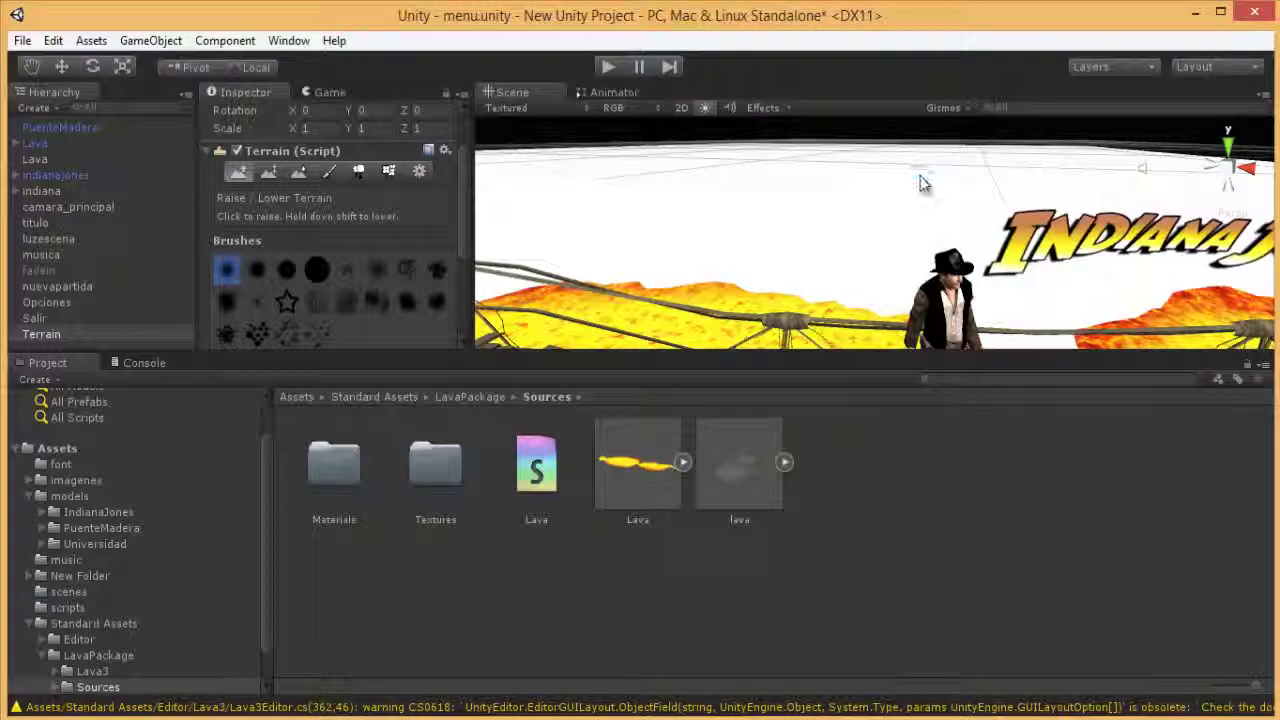
left_click_drag(920, 190, 880, 182)
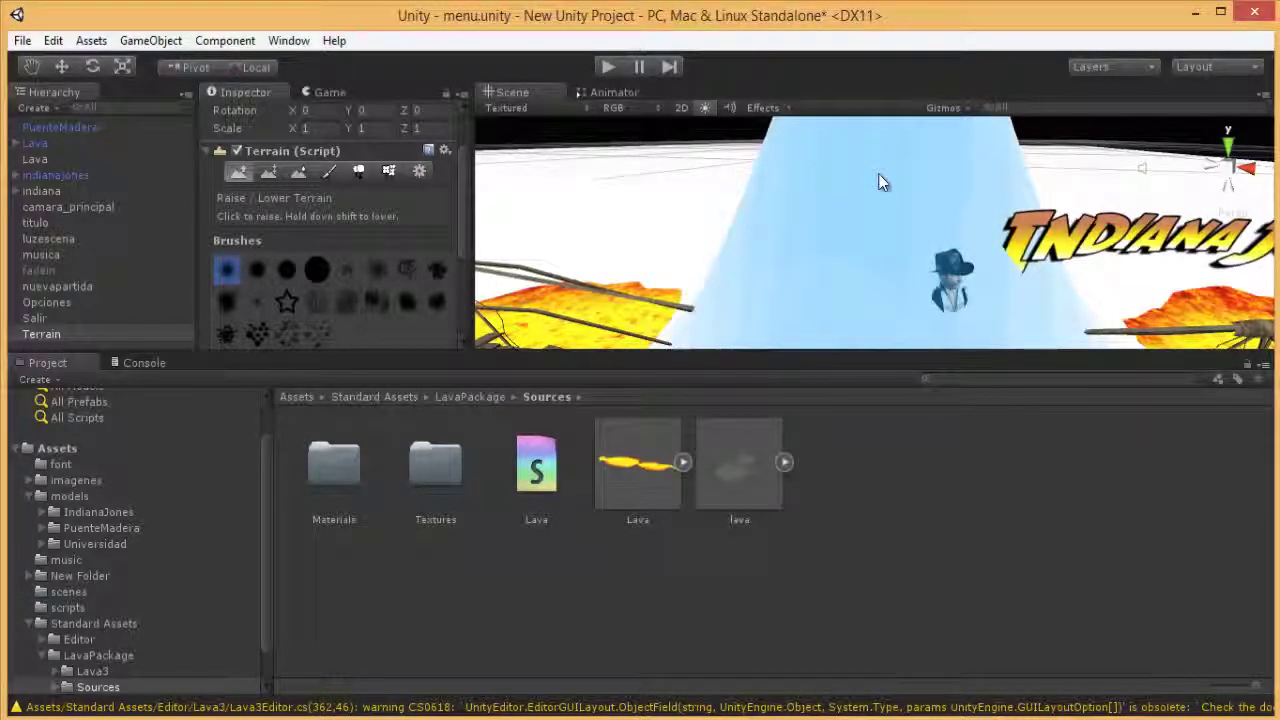
left_click(880, 182, "shift")
key("ctrl+z")
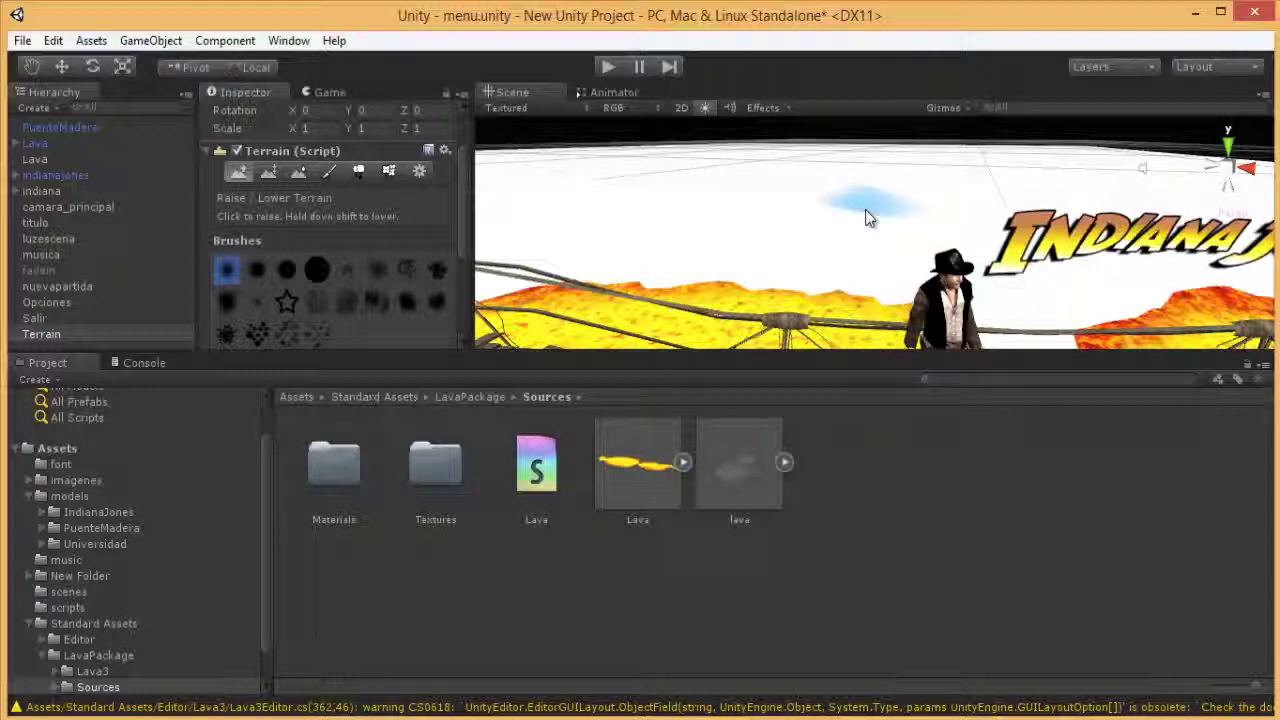
Step: Undo the last trial mounds so the terrain stays flat, then choose Paint Texture
left_click(852, 211)
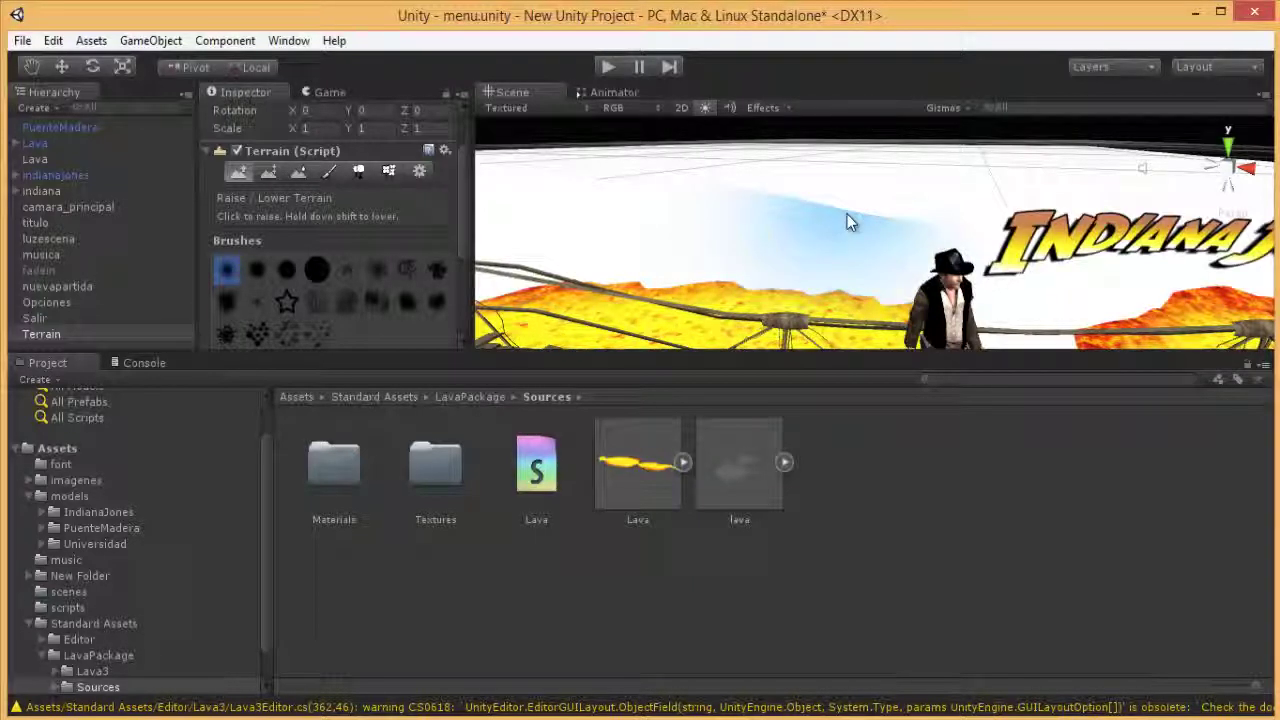
key("ctrl+z")
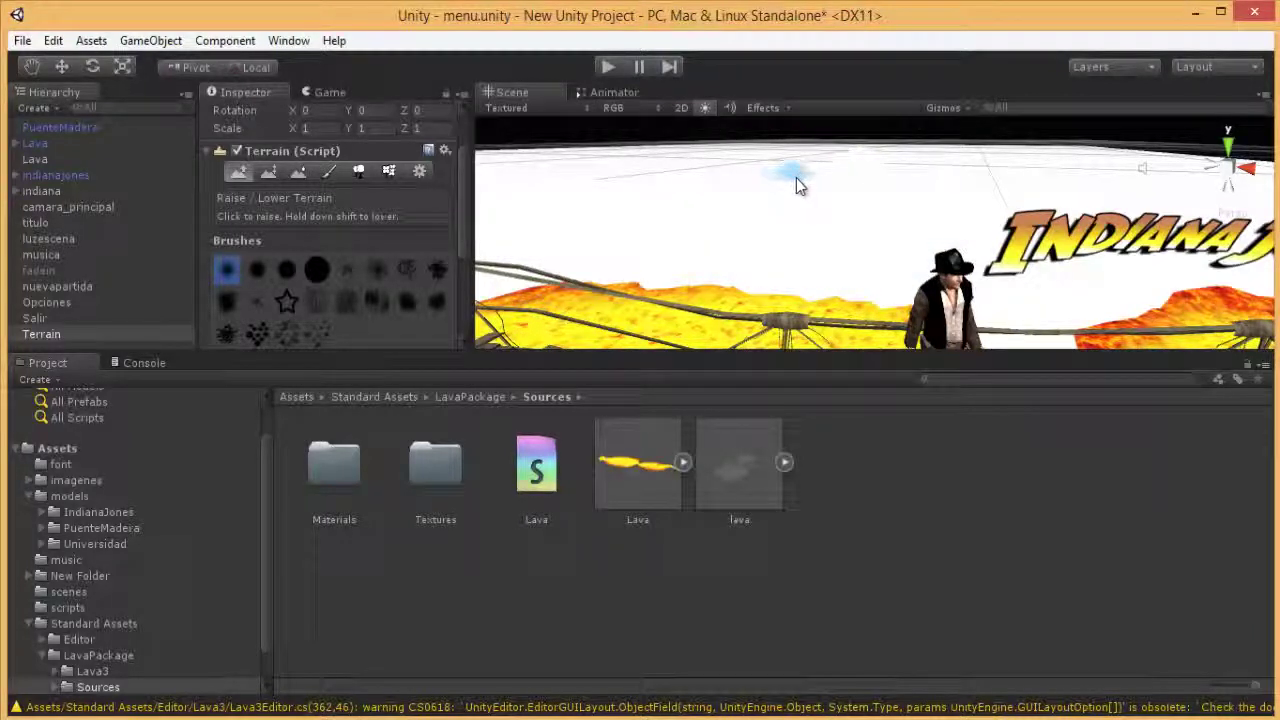
left_click_drag(796, 178, 804, 190)
key("ctrl+z")
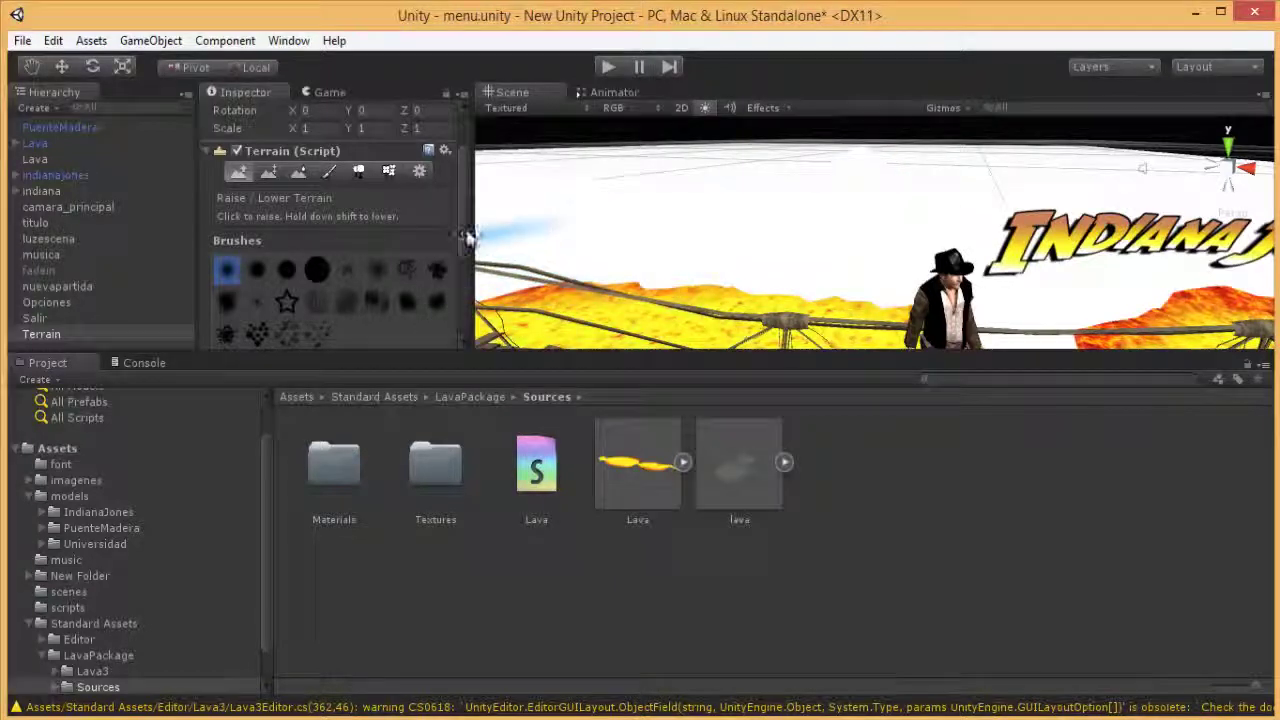
left_click(331, 173)
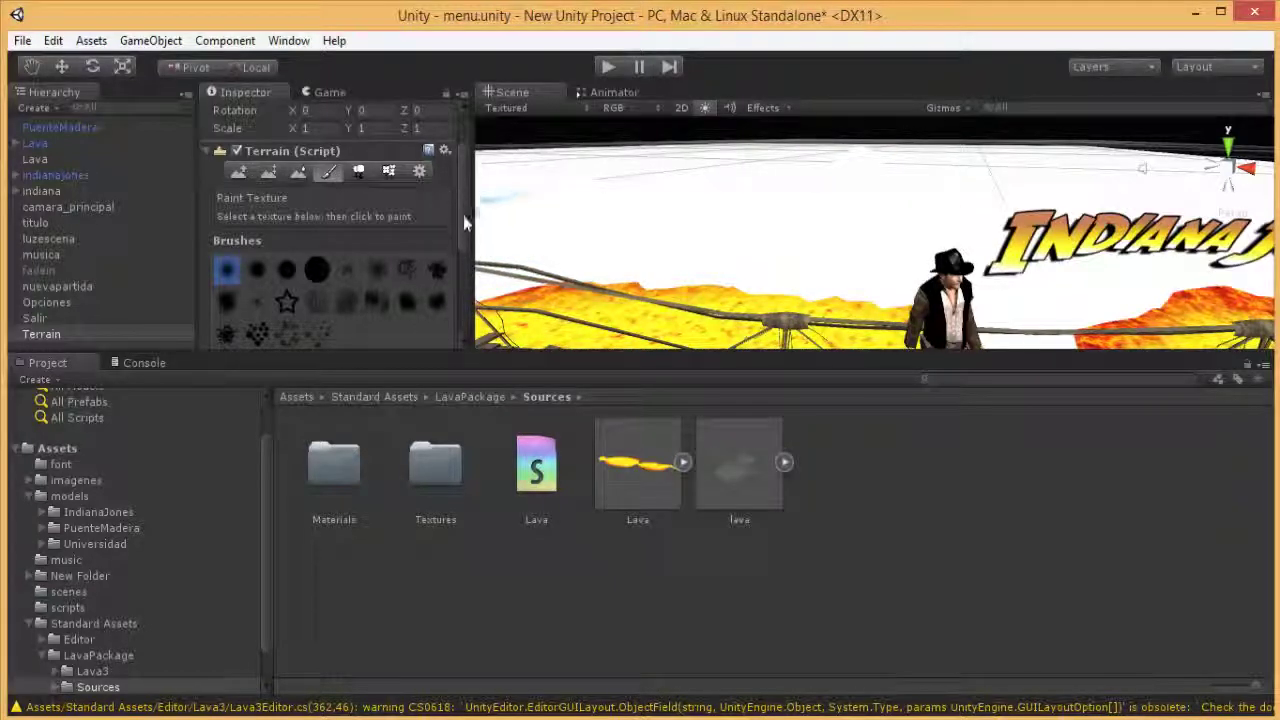
Step: Scroll down the Terrain Inspector
scroll(463, 222, "down", 5)
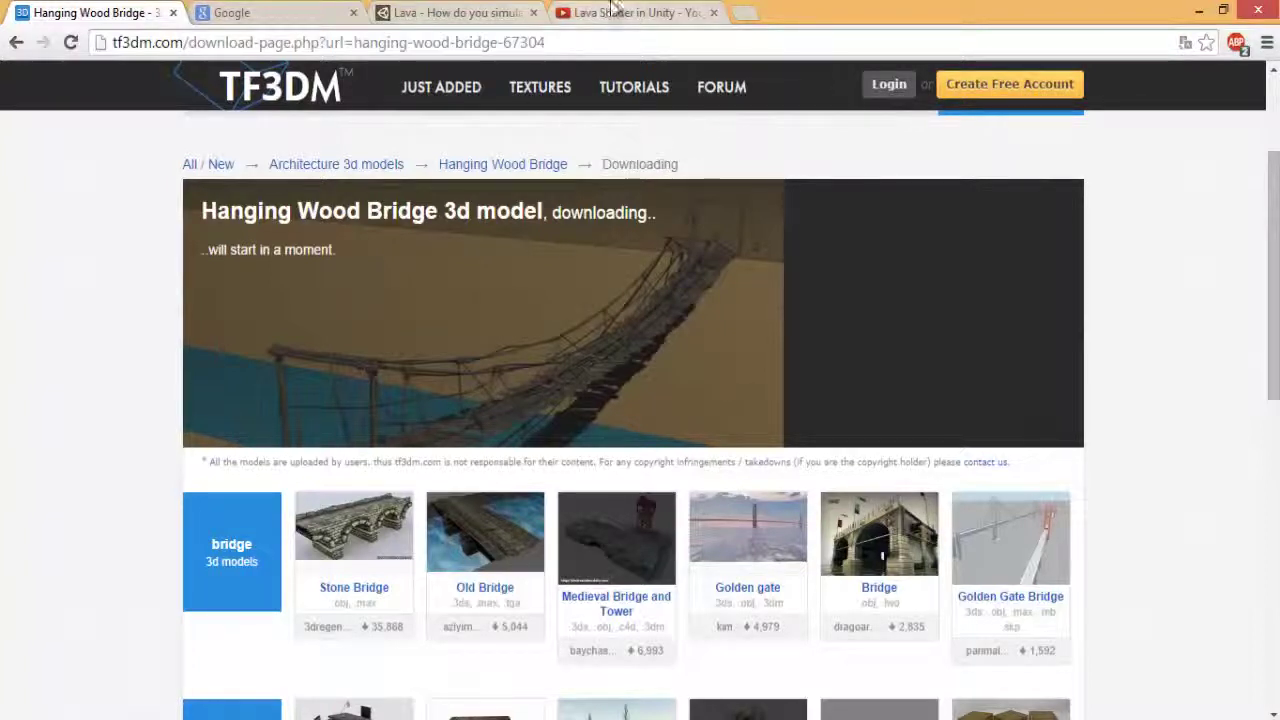
Step: Reopen the Lava Shader in Unity video from the forum and expand its description
left_click(714, 13)
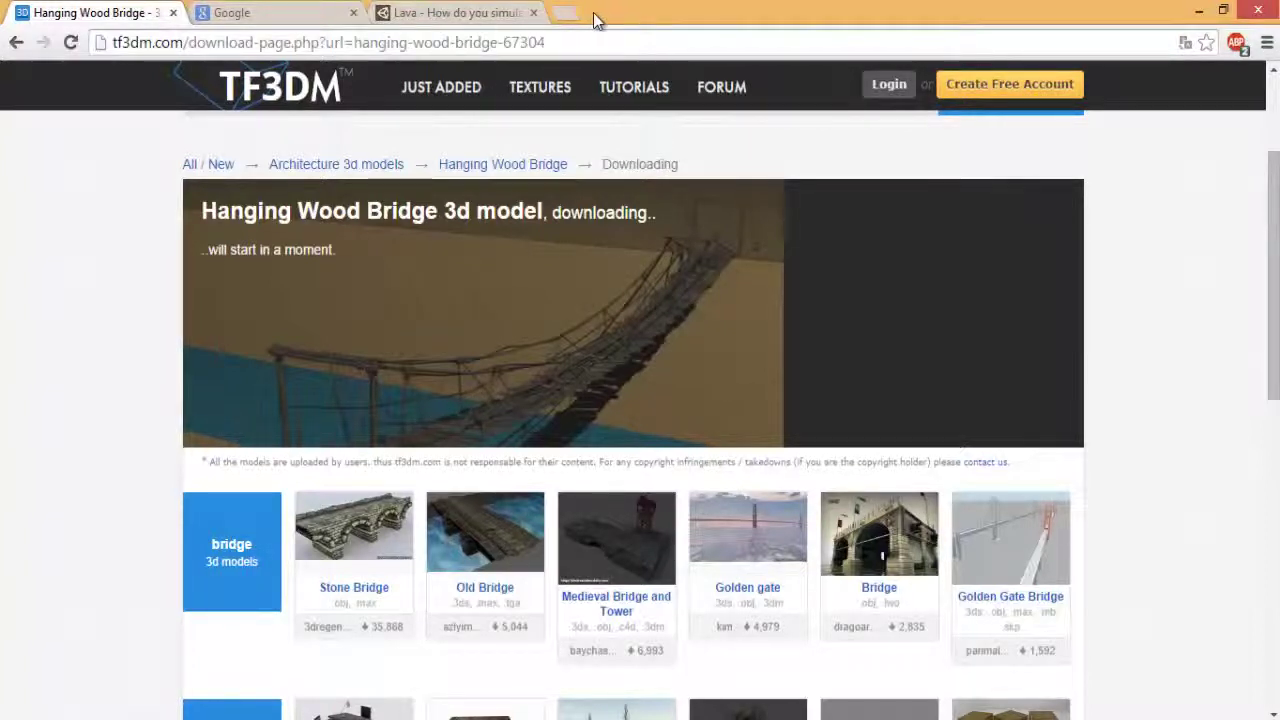
left_click(500, 13)
left_click(398, 457)
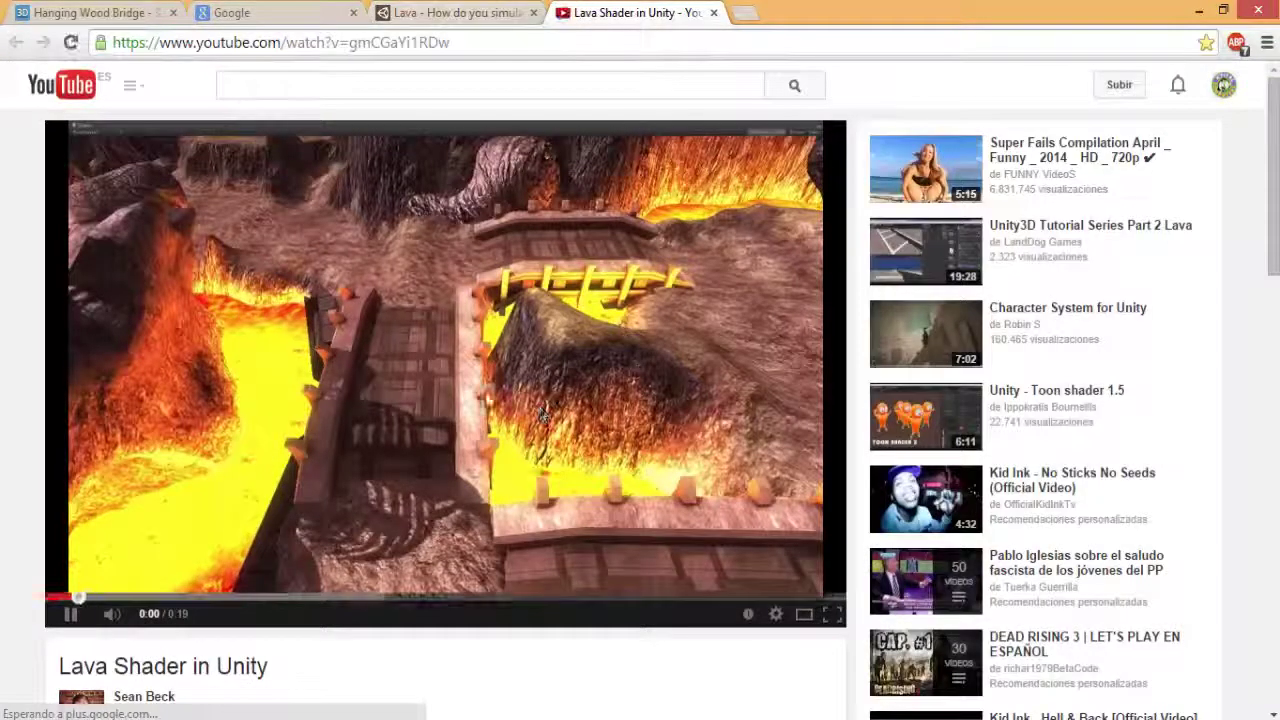
scroll(270, 377, "down", 4)
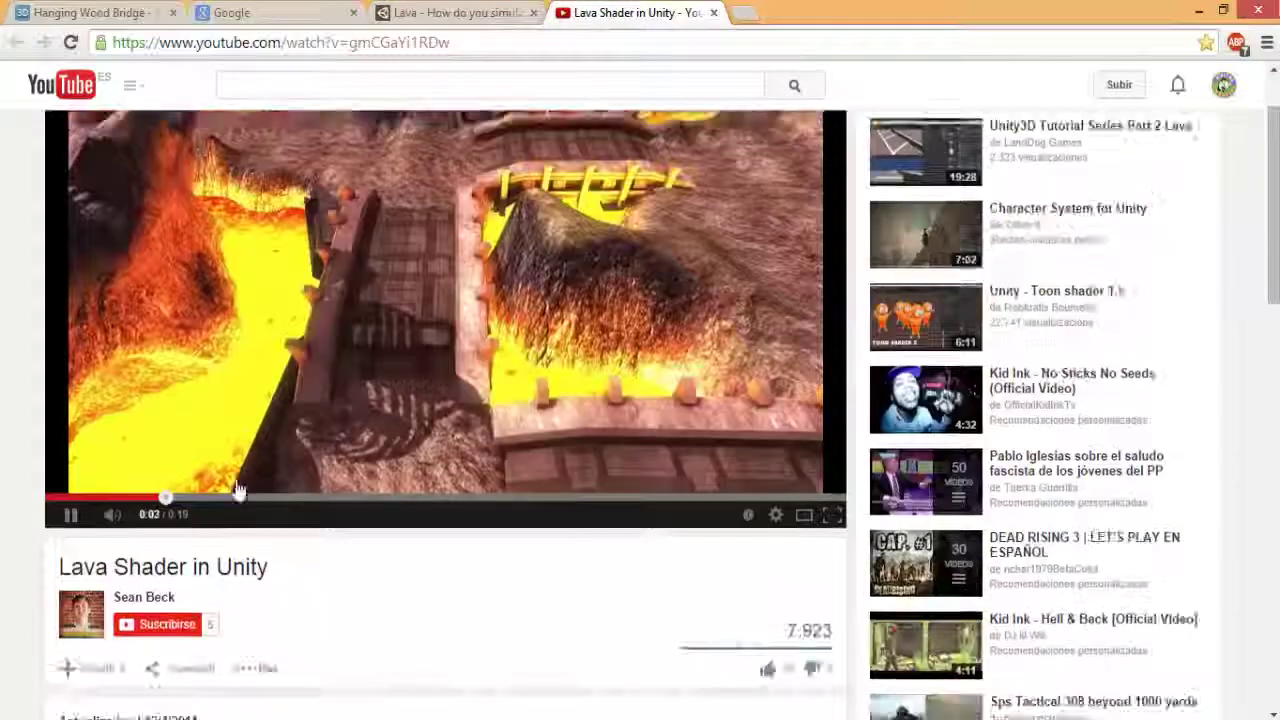
left_click(423, 518)
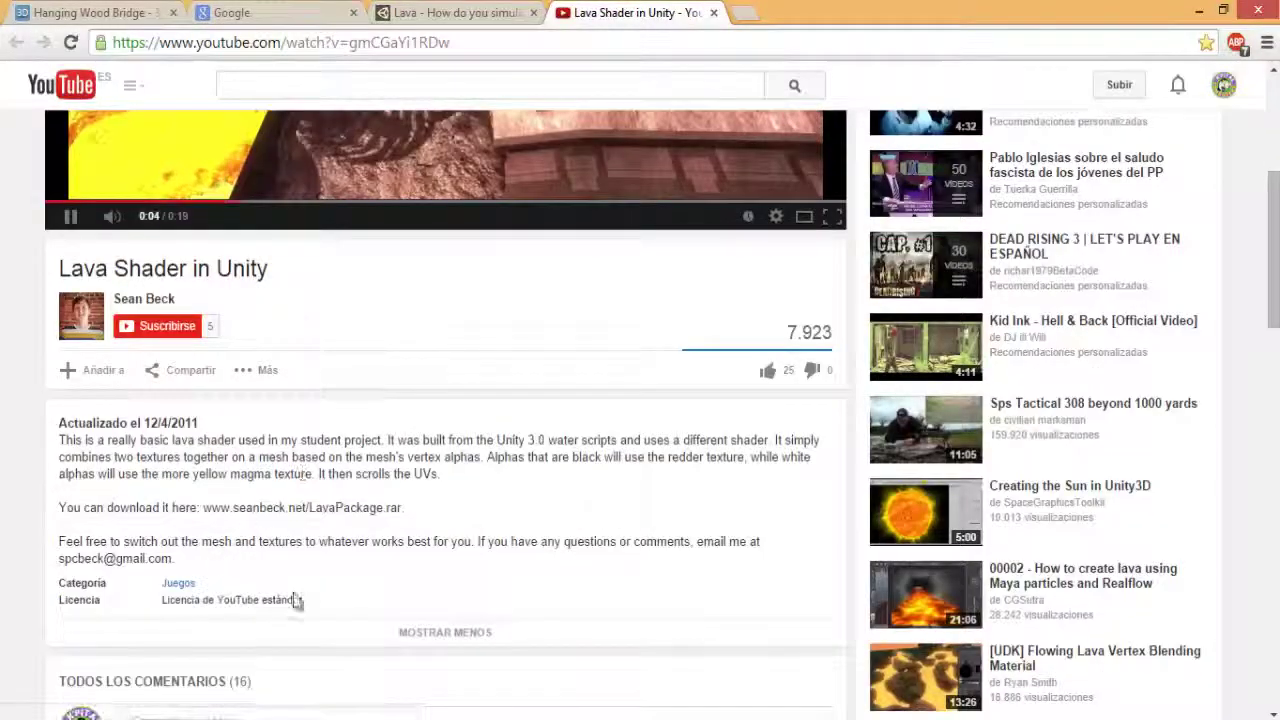
scroll(300, 590, "down", 1)
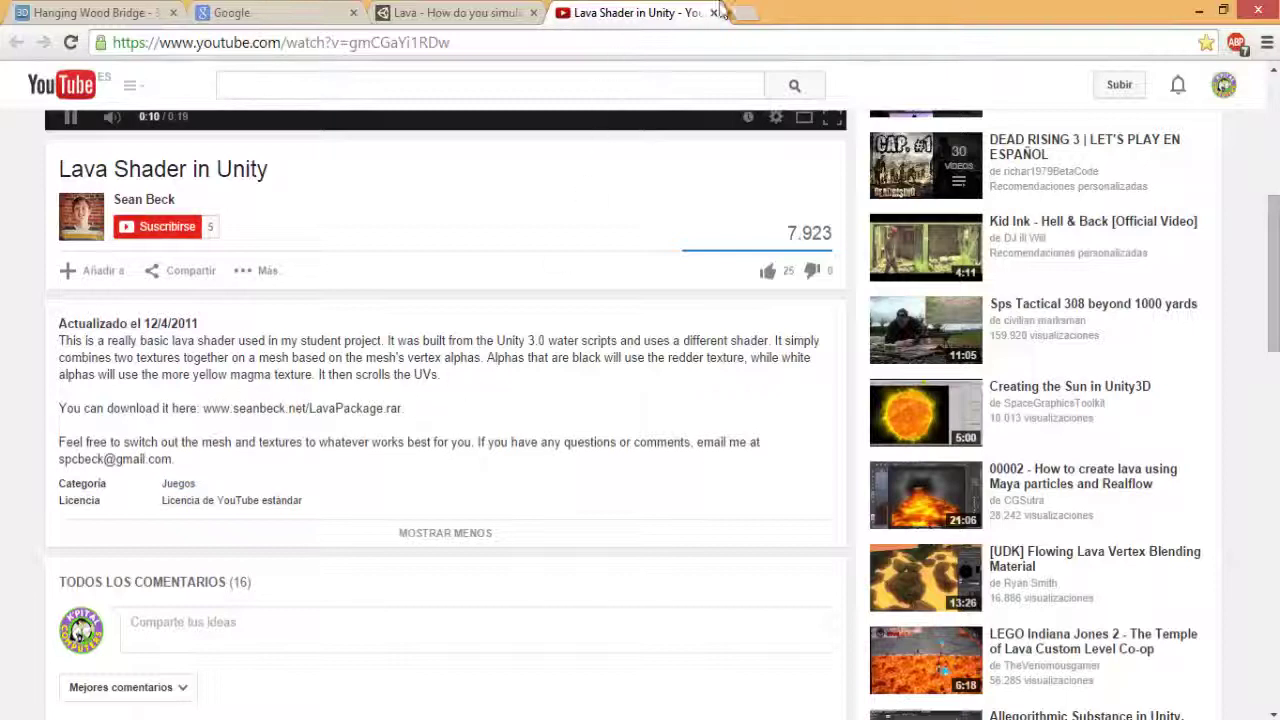
Step: Load the Google home page in that tab
left_click(680, 43)
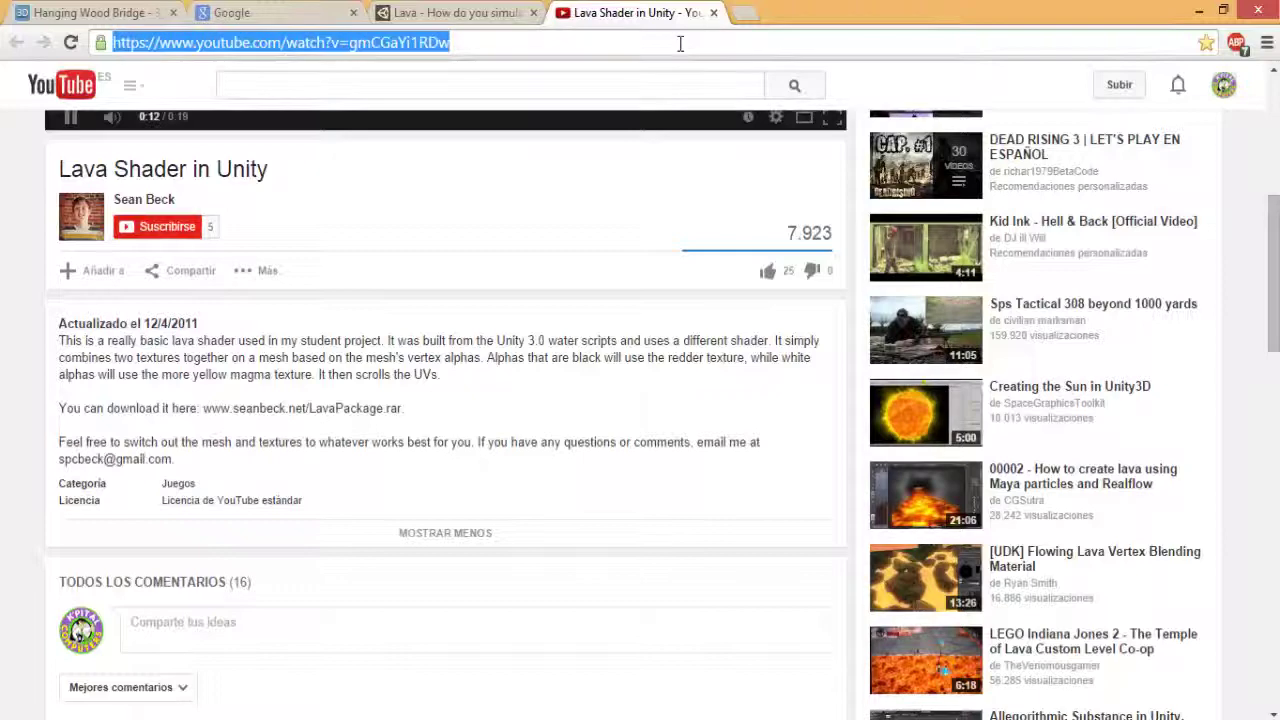
type("google")
key("Return")
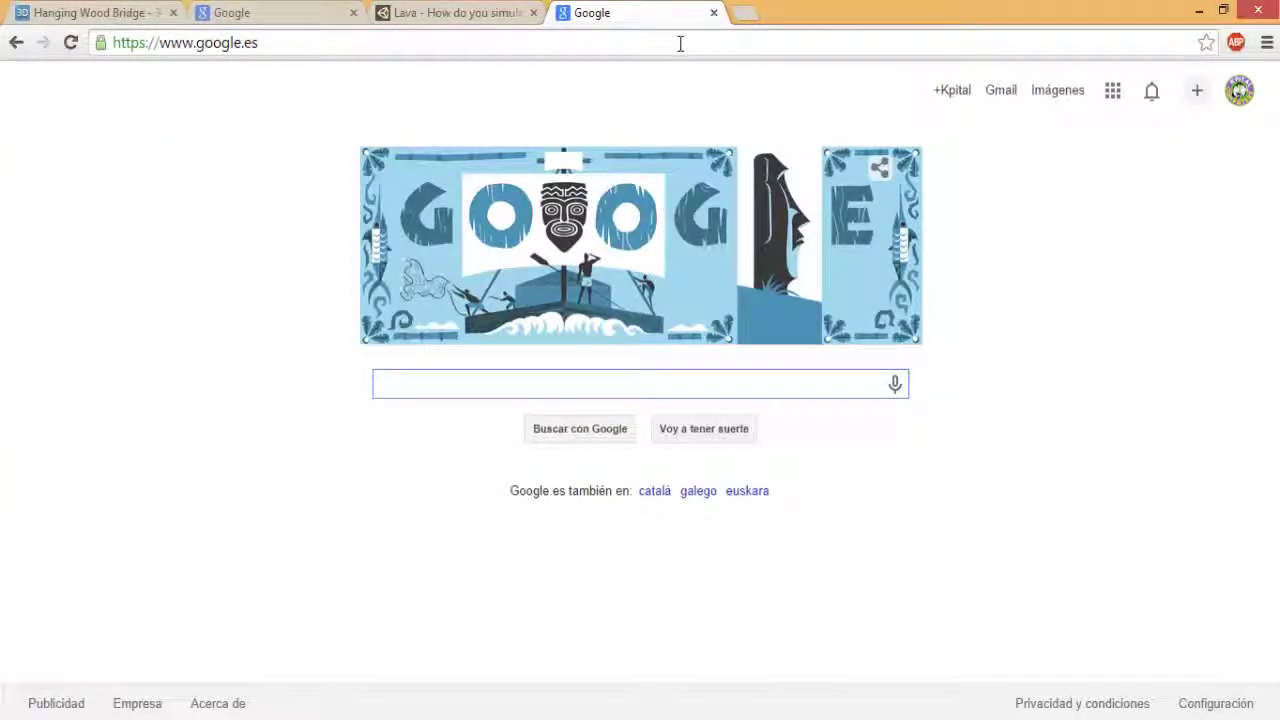
Step: Search Google for 'roca textura'
type("roca")
key("Return")
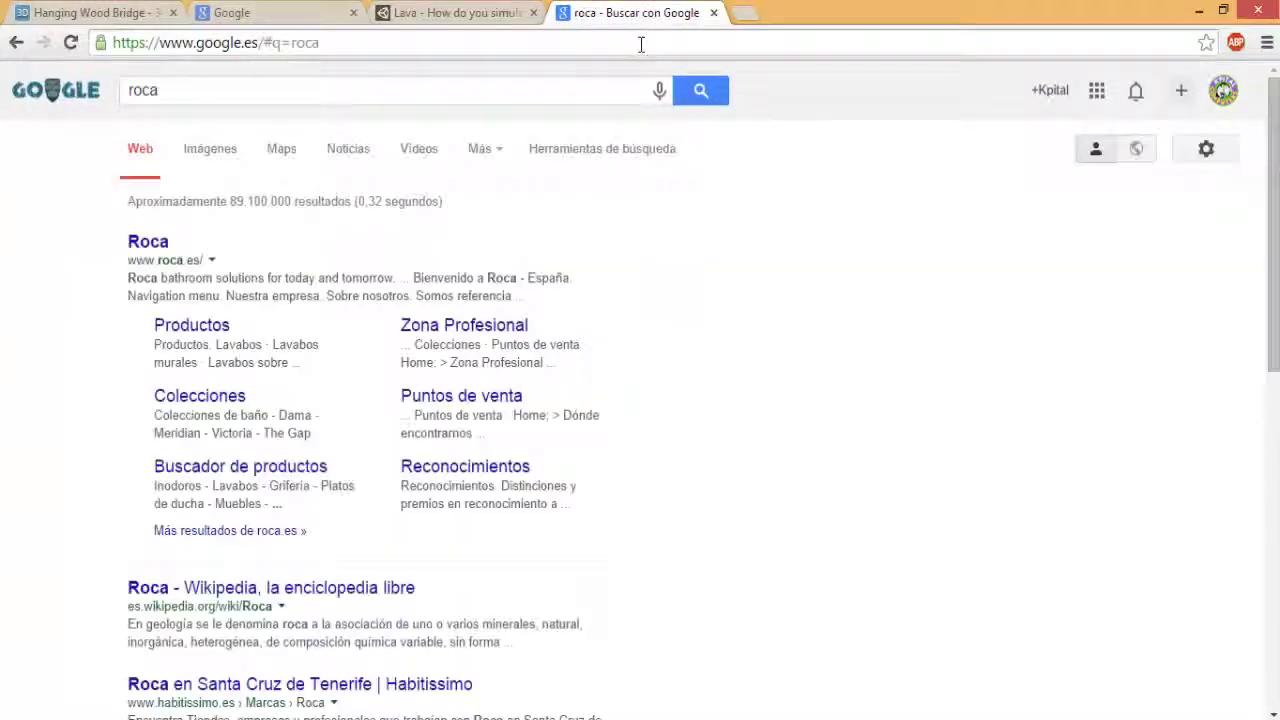
left_click(182, 85)
type("text")
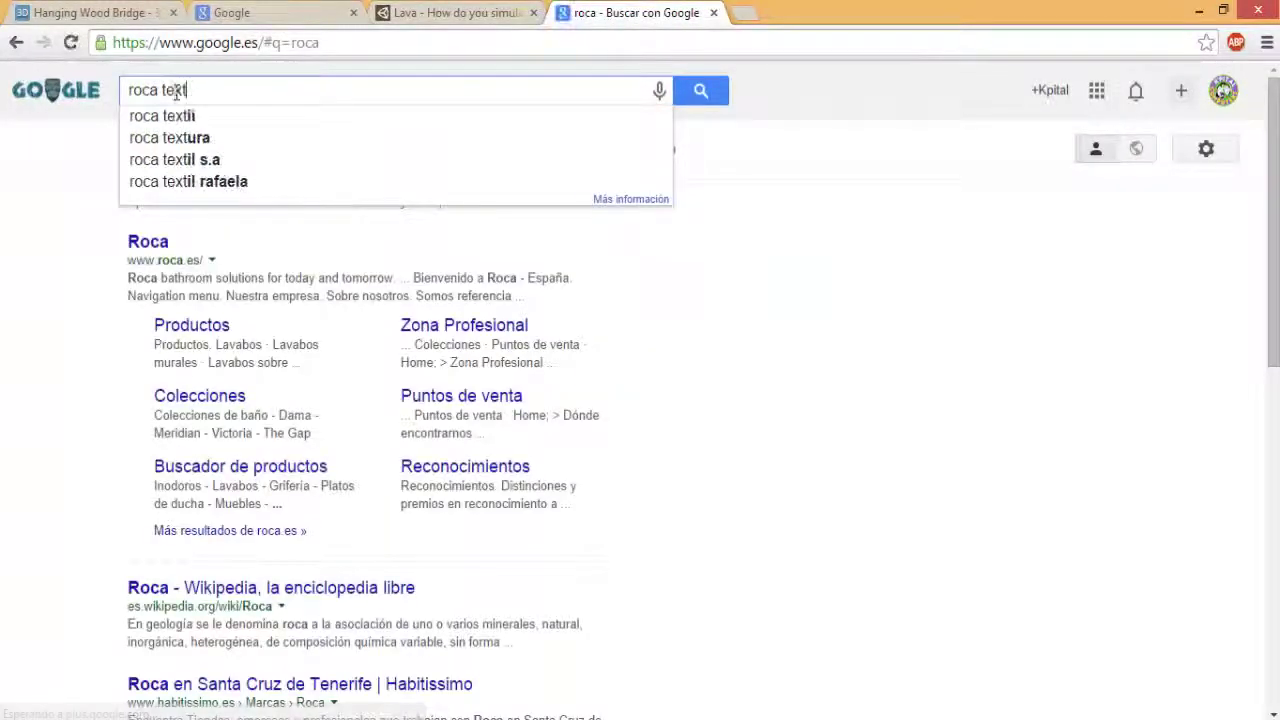
type("ura")
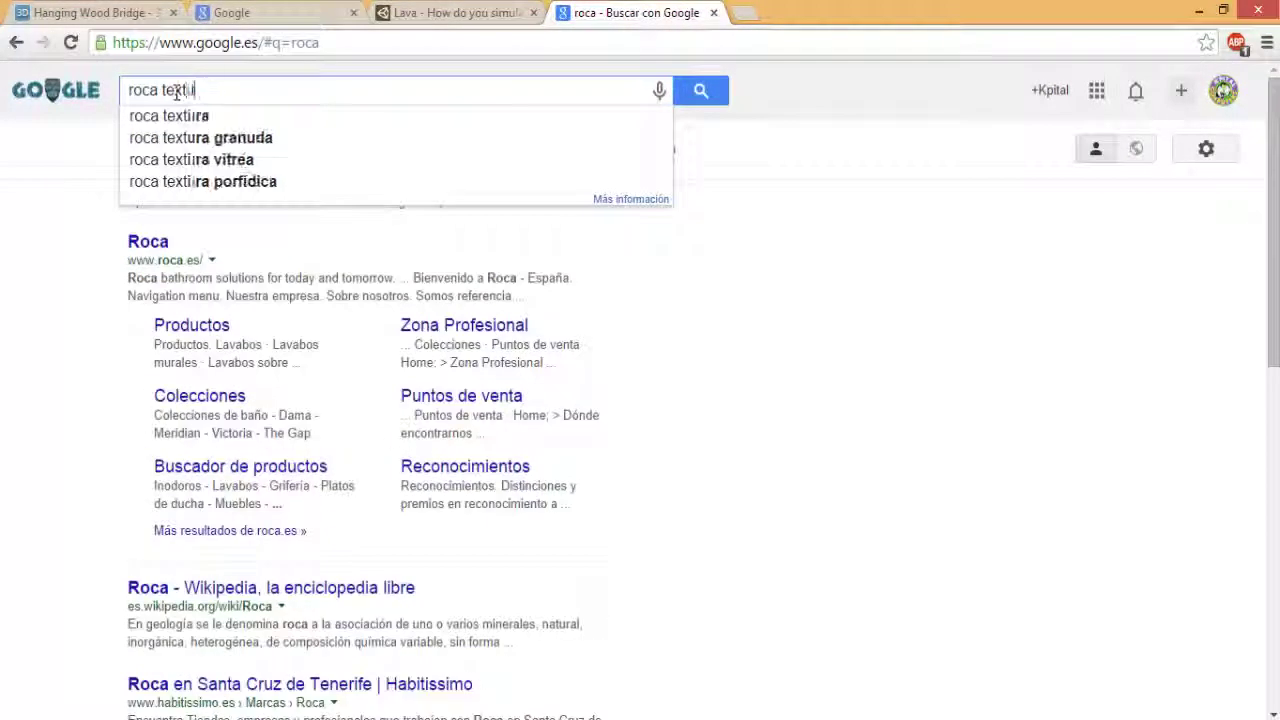
key("Return")
Step: Switch to image results and browse through the rock texture photos
left_click(212, 150)
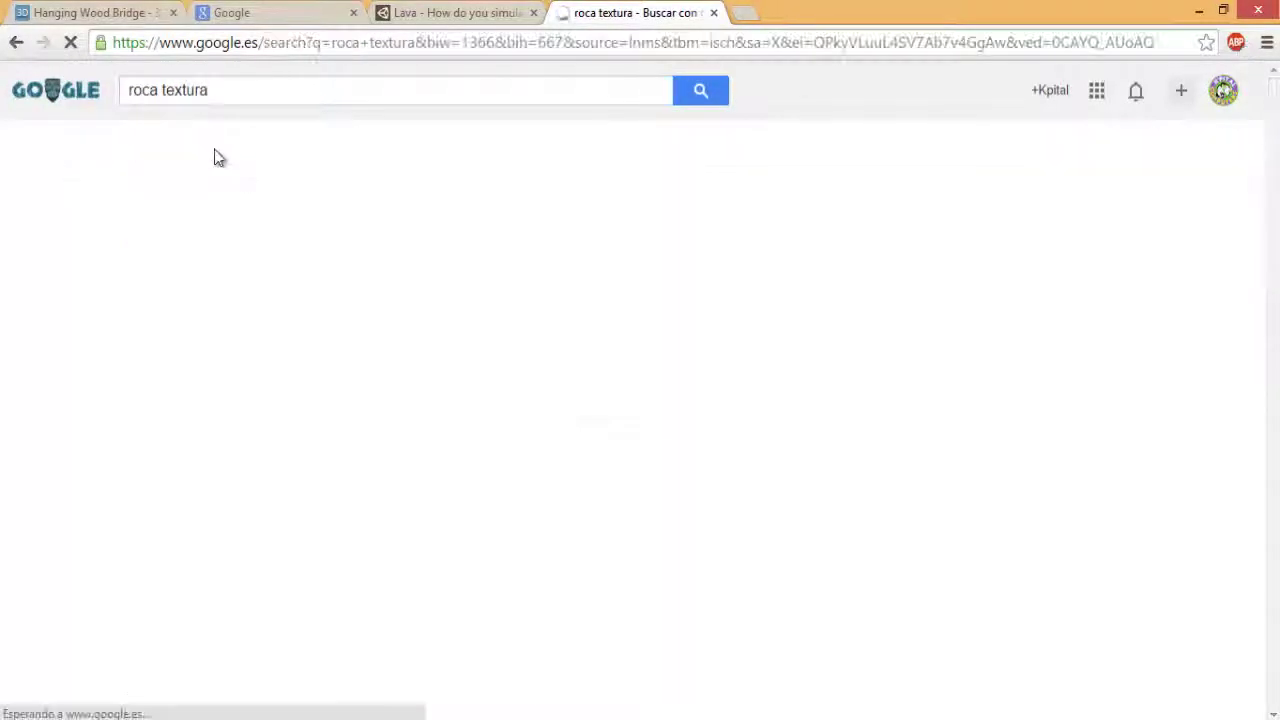
scroll(207, 163, "down", 2)
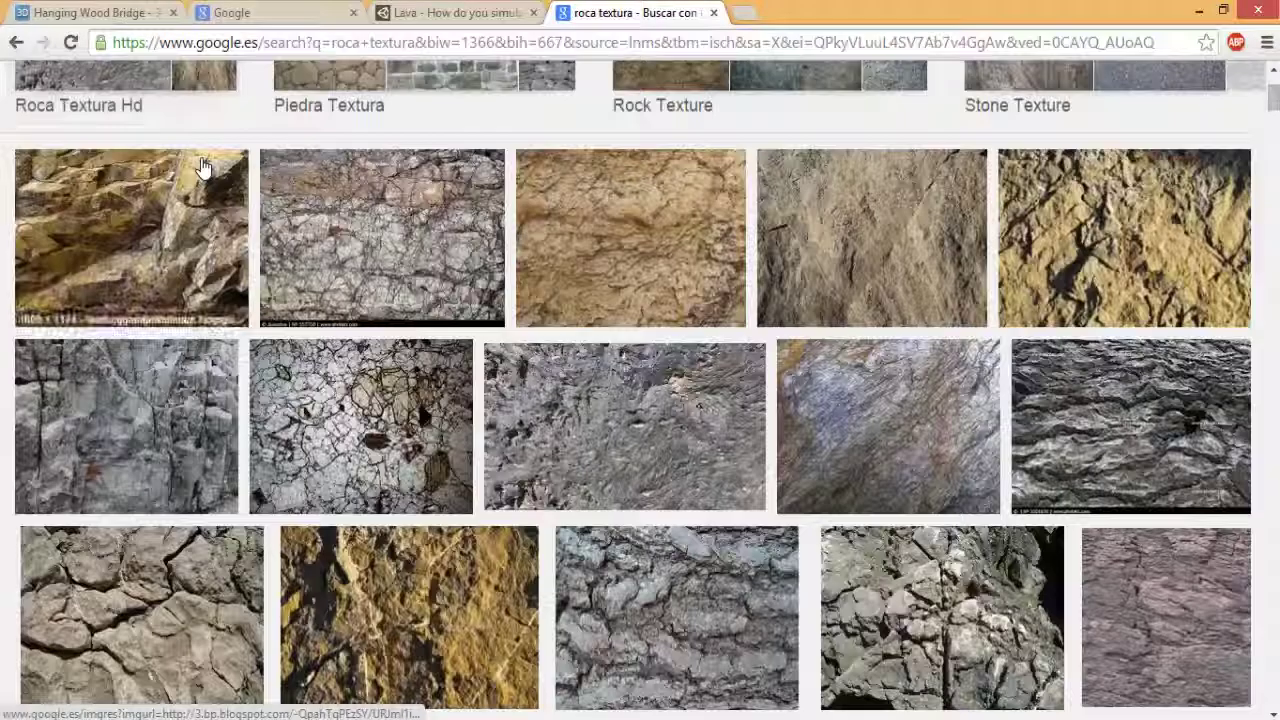
scroll(202, 167, "down", 3)
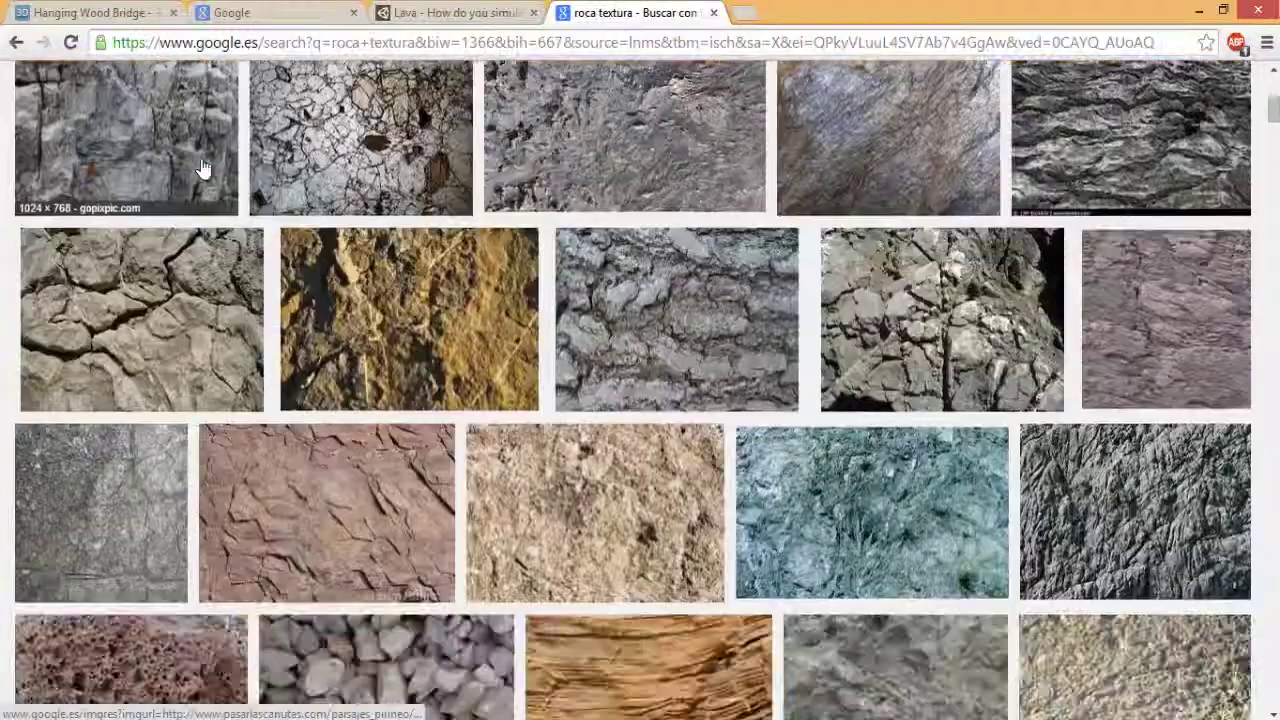
scroll(201, 168, "down", 1)
scroll(201, 168, "down", 2)
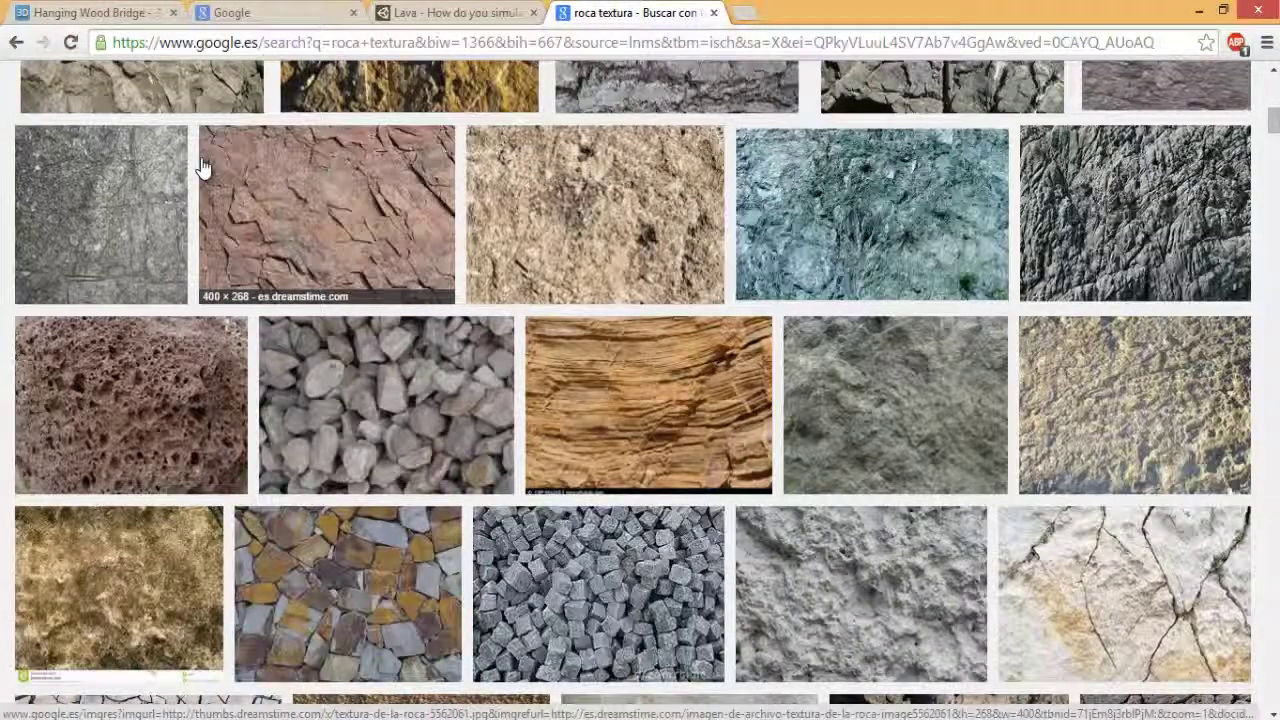
scroll(201, 168, "down", 4)
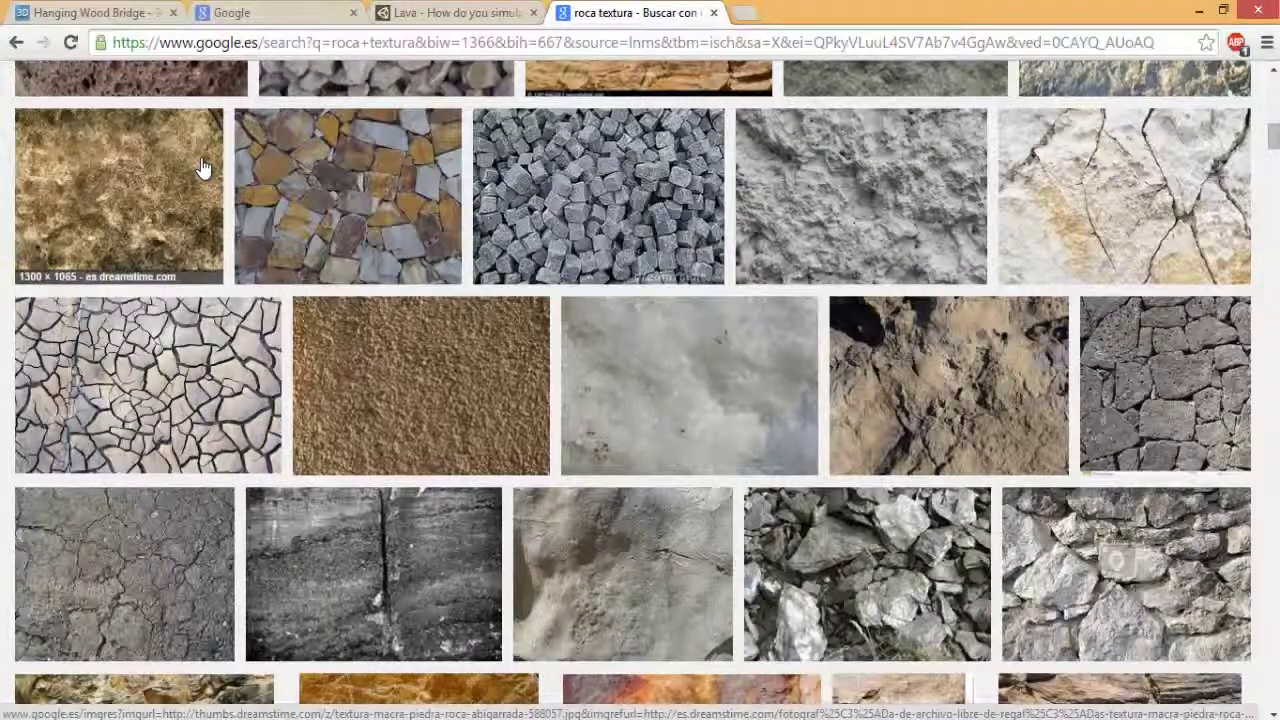
scroll(202, 167, "down", 1)
scroll(202, 167, "down", 3)
scroll(202, 168, "down", 4)
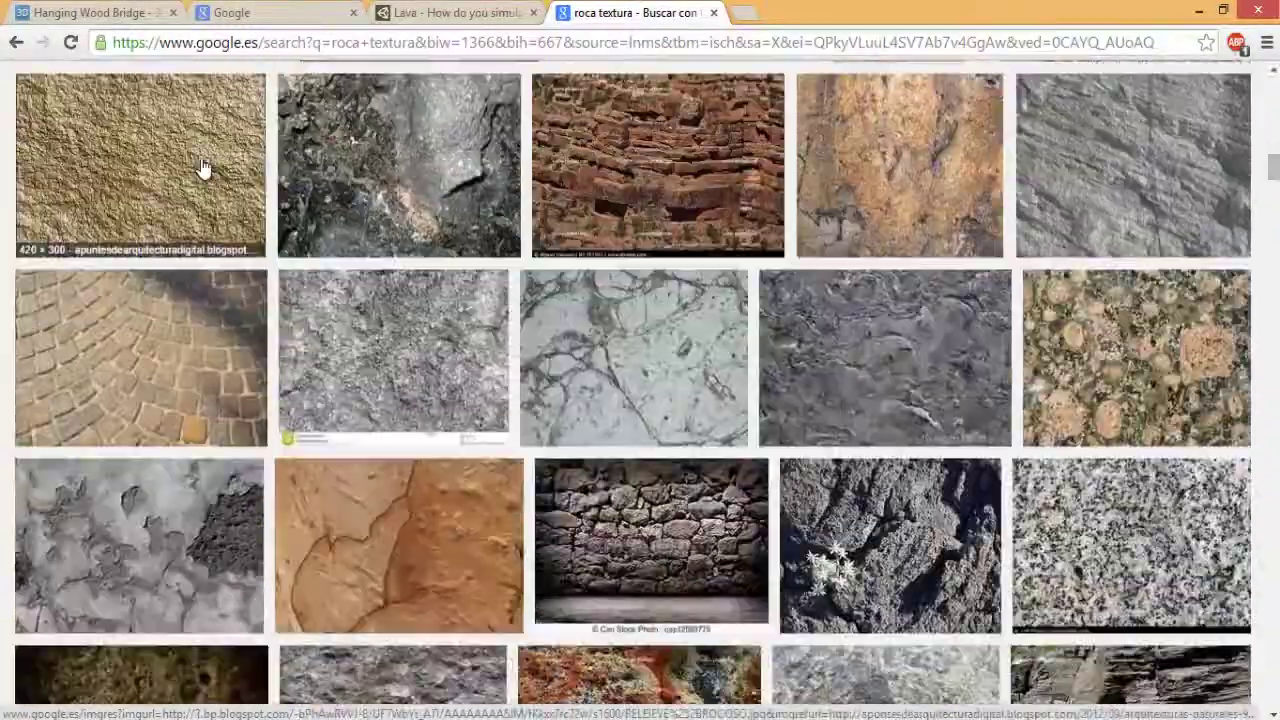
scroll(202, 168, "down", 5)
scroll(202, 168, "down", 4)
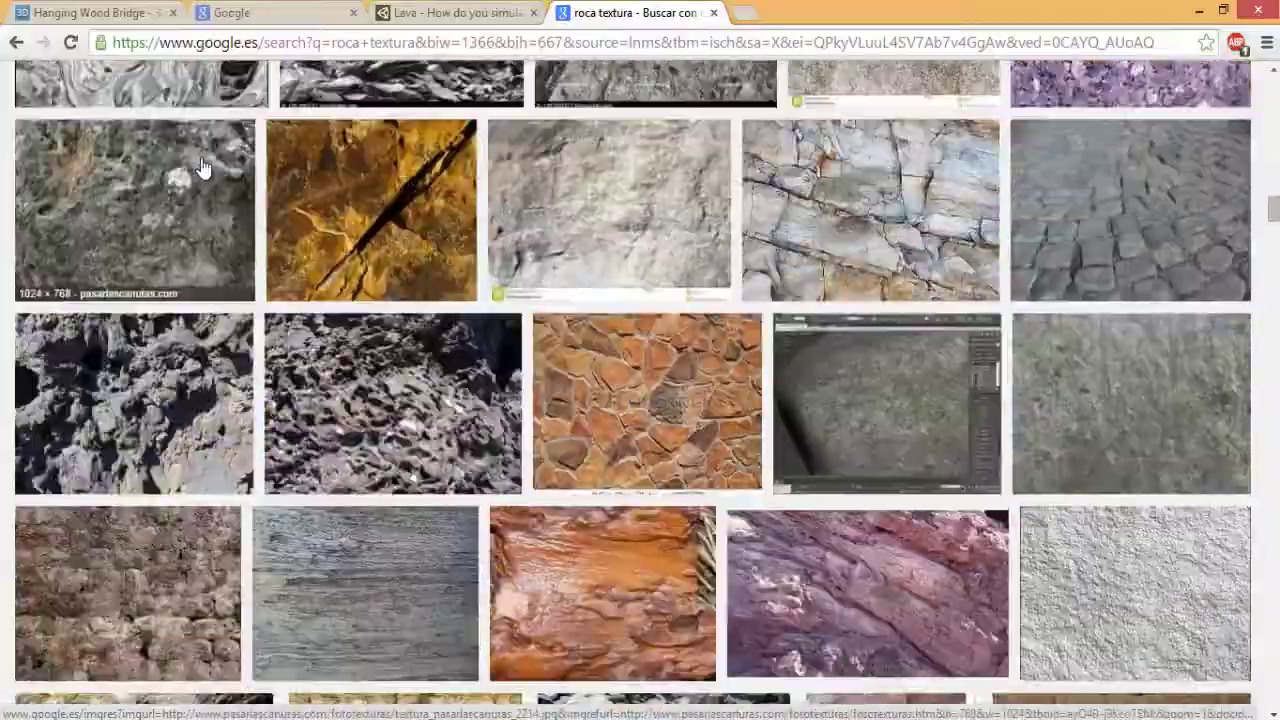
scroll(202, 168, "down", 3)
scroll(202, 168, "down", 3)
scroll(202, 168, "down", 4)
scroll(202, 168, "down", 4)
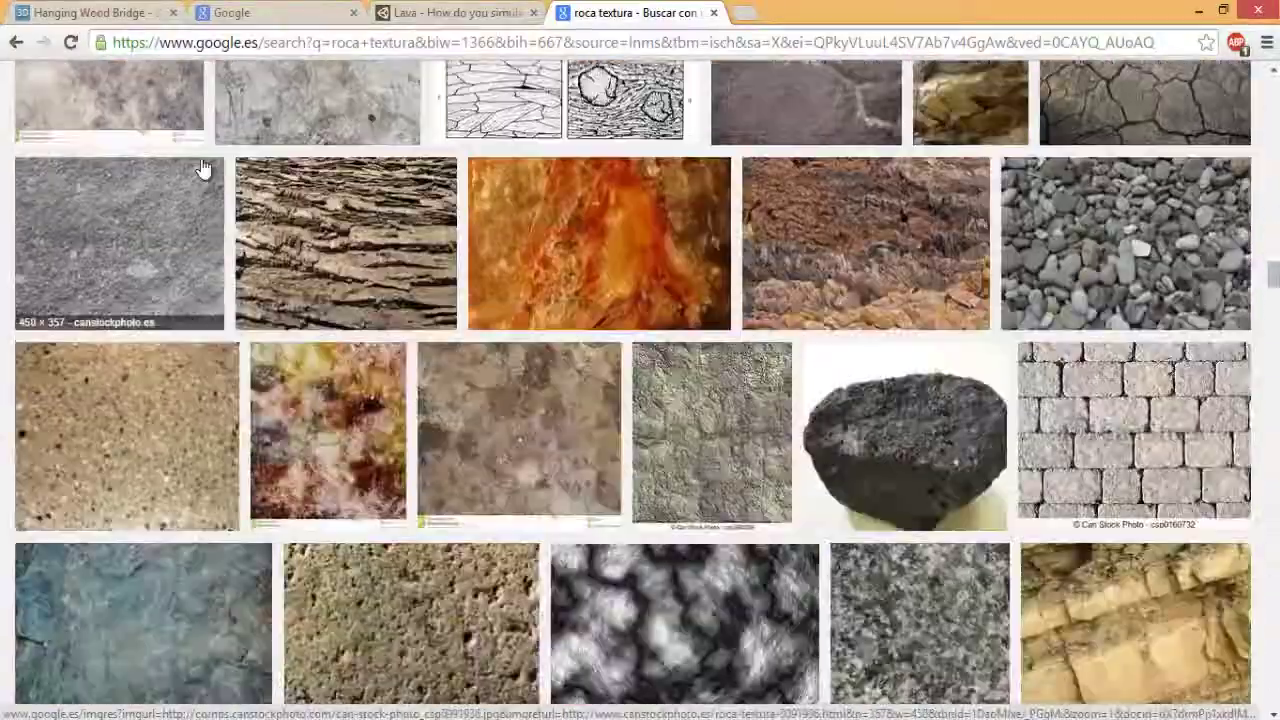
scroll(202, 168, "down", 4)
scroll(202, 168, "down", 4)
scroll(202, 168, "down", 2)
scroll(202, 168, "up", 3)
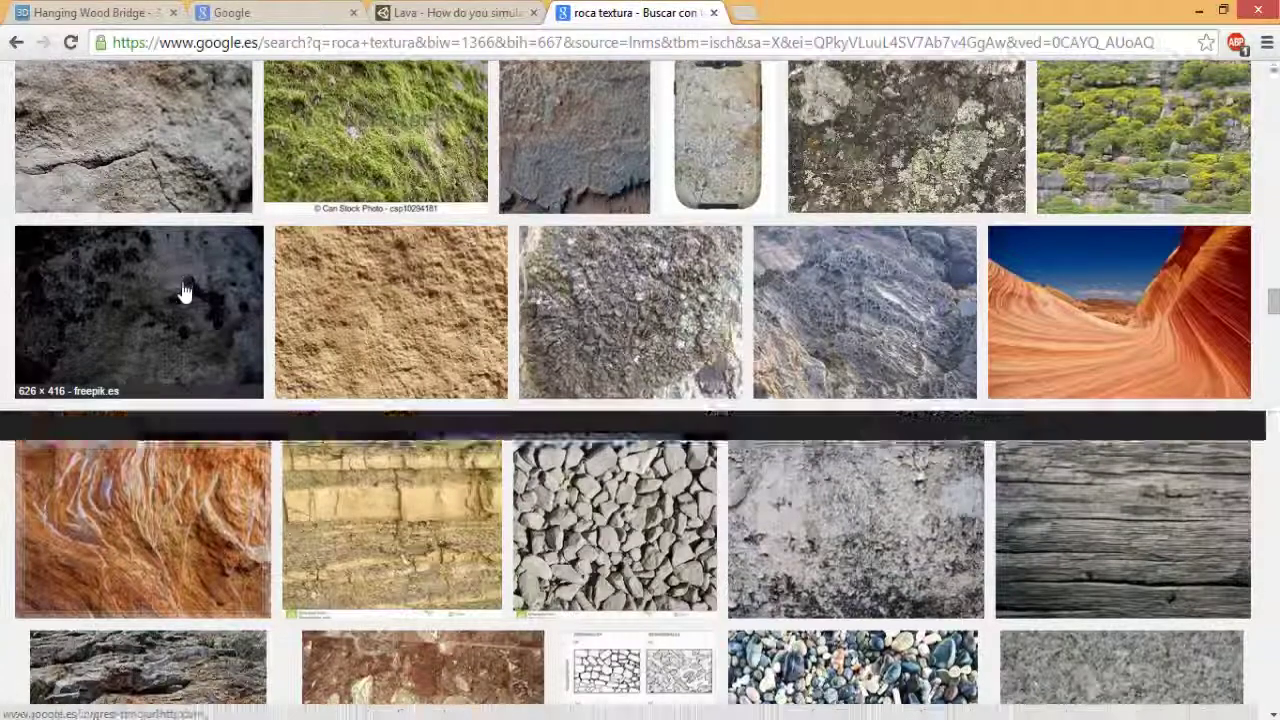
Step: Open the dark rock photo's Freepik page and save it to the Desktop as textura_roca_negra.jpg
left_click(183, 289)
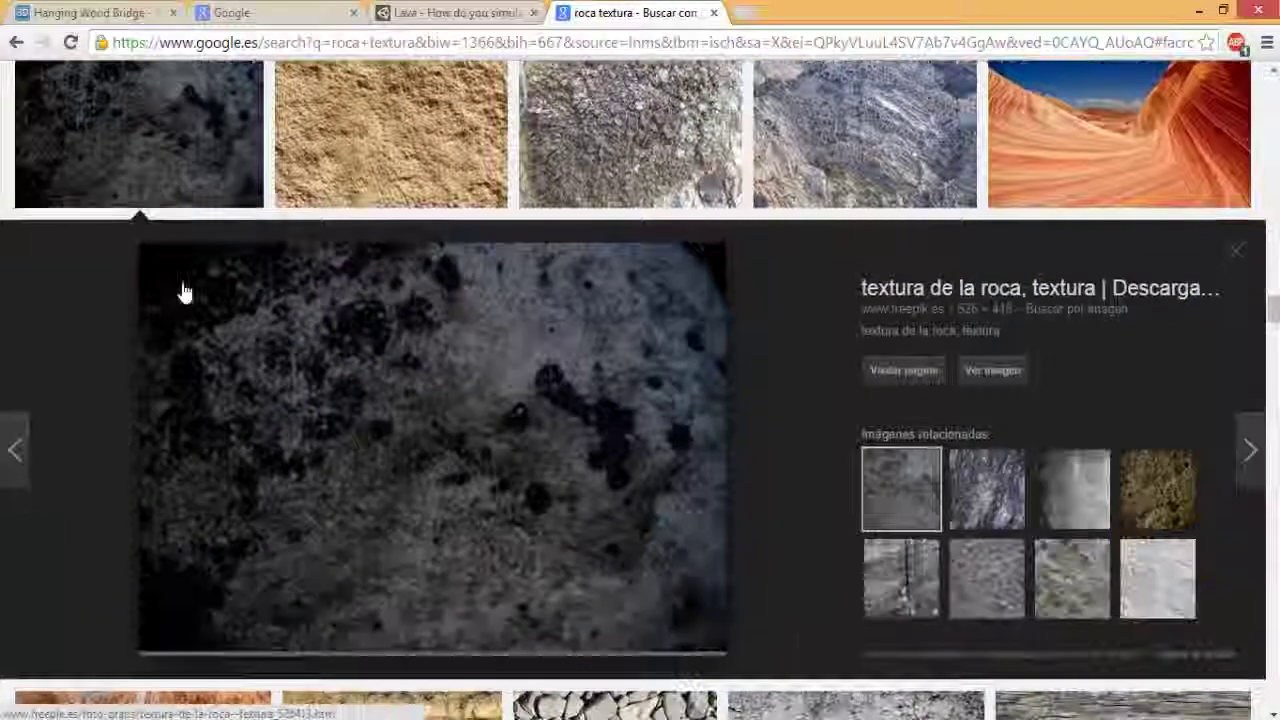
left_click(312, 315)
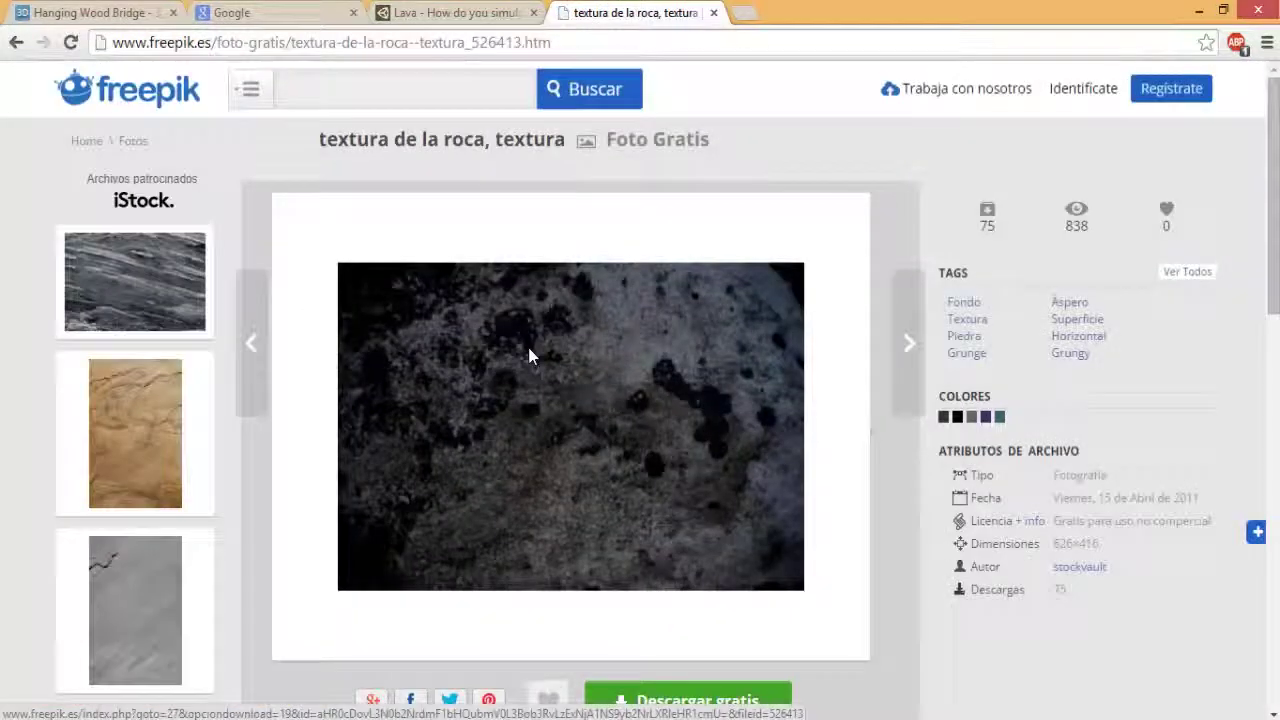
right_click(530, 355)
left_click(609, 488)
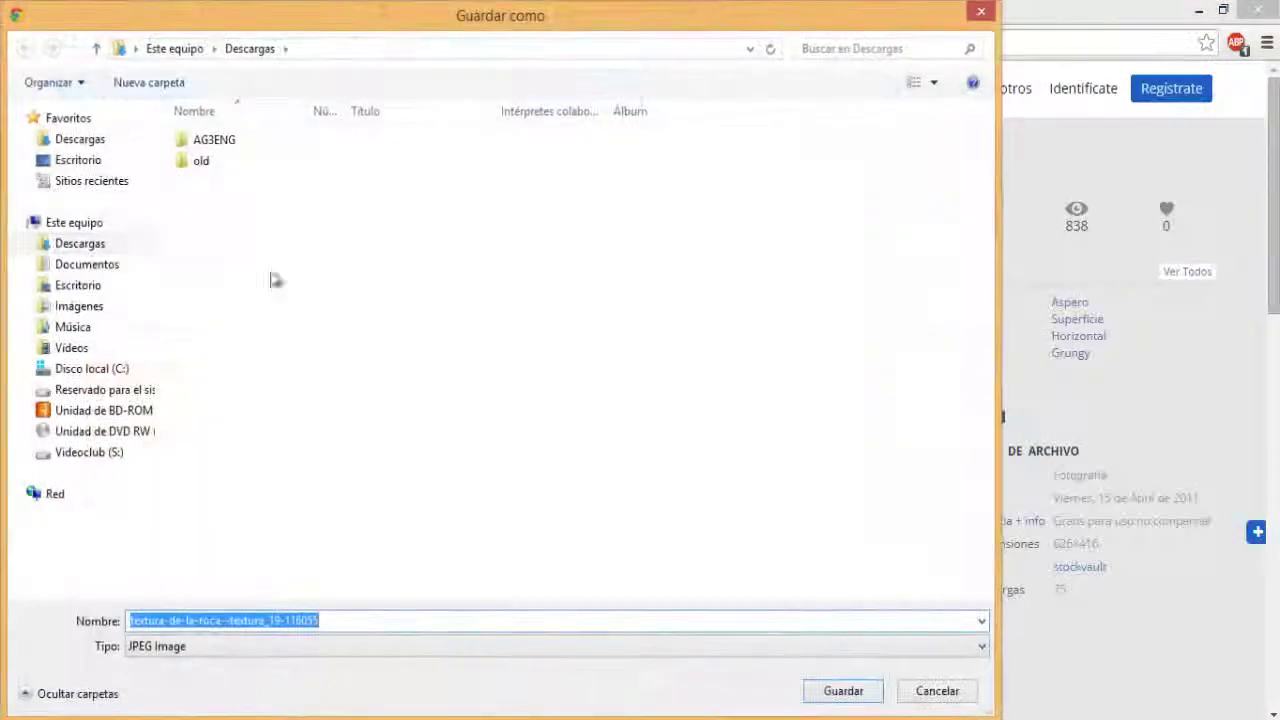
left_click(78, 160)
double_click(233, 622)
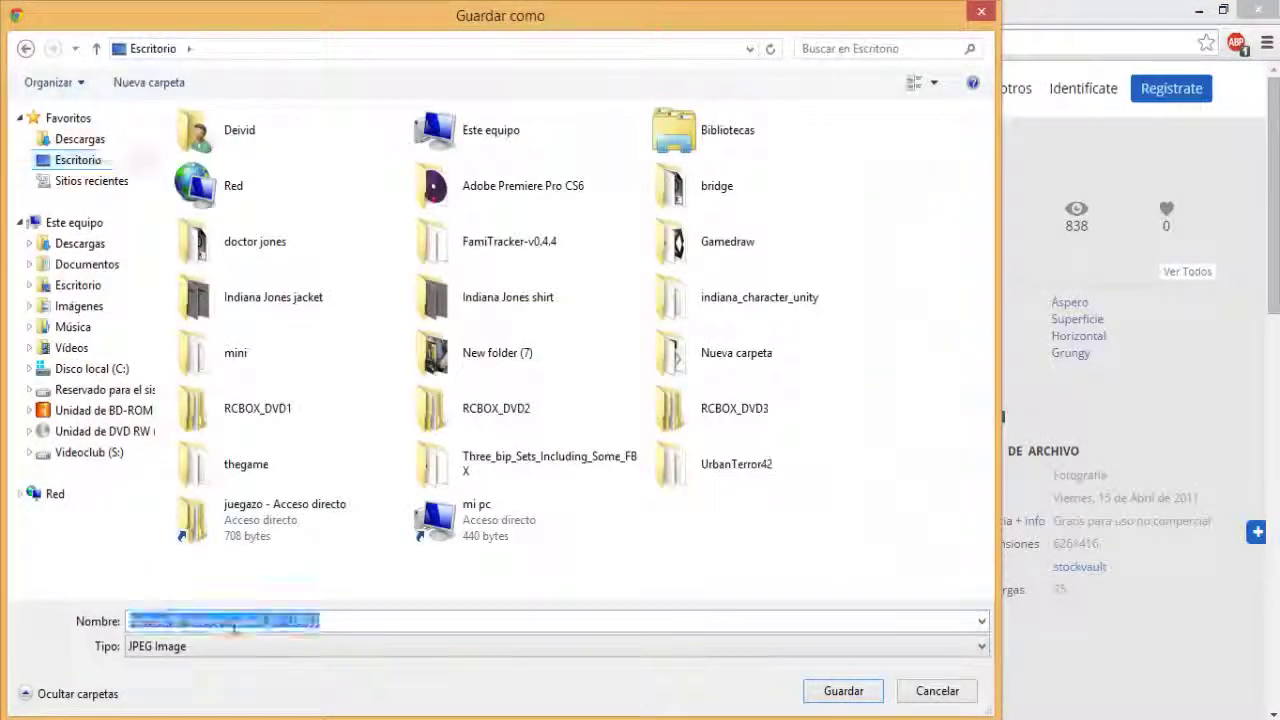
type("textura_roca_negra")
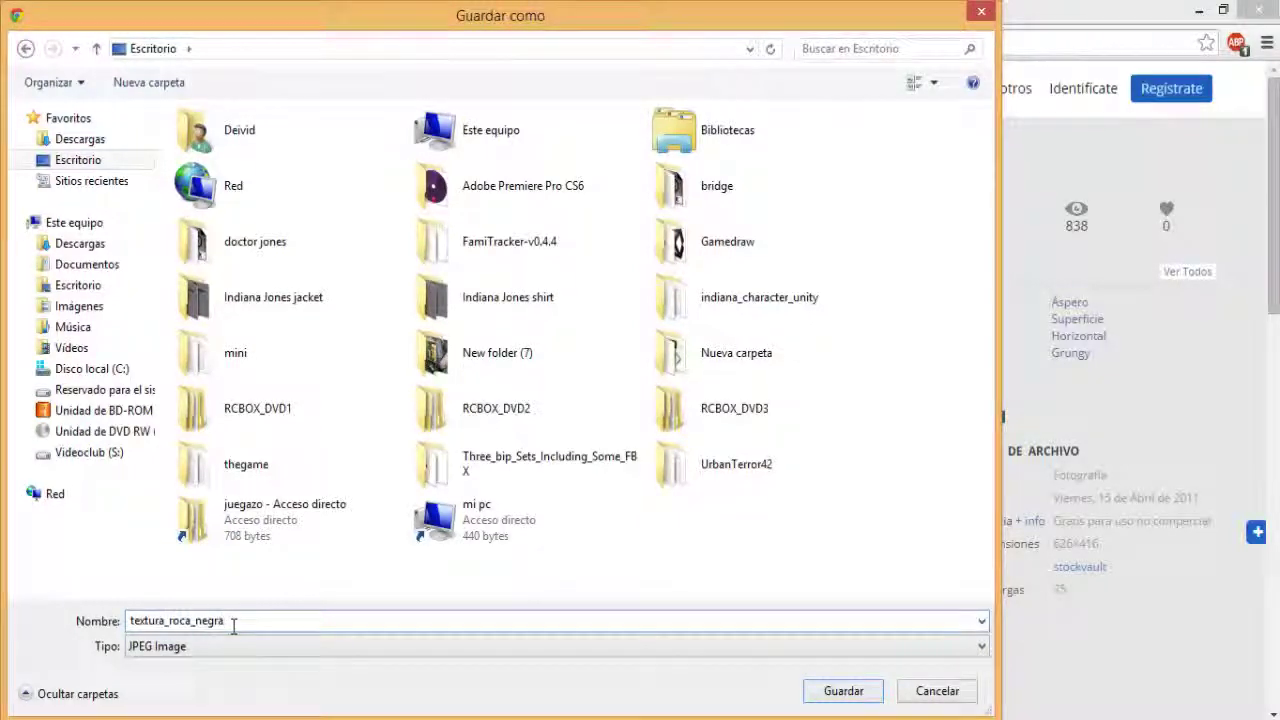
key("Return")
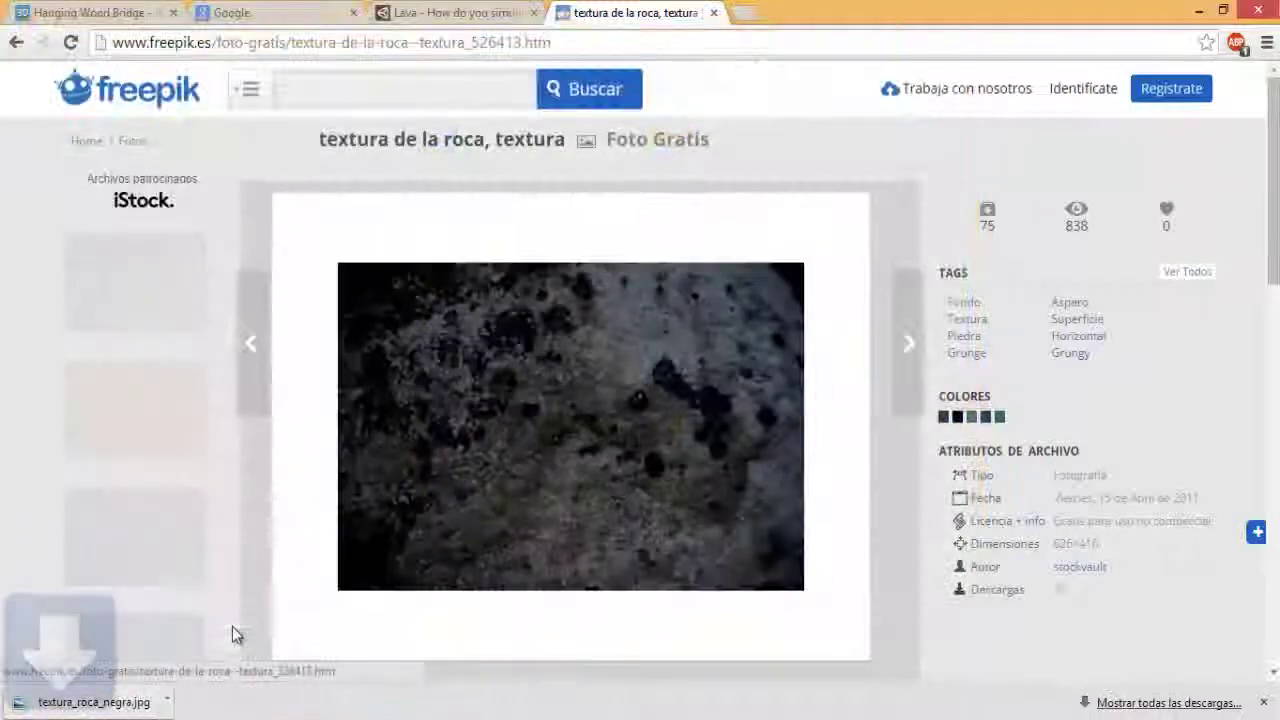
key("alt+Tab")
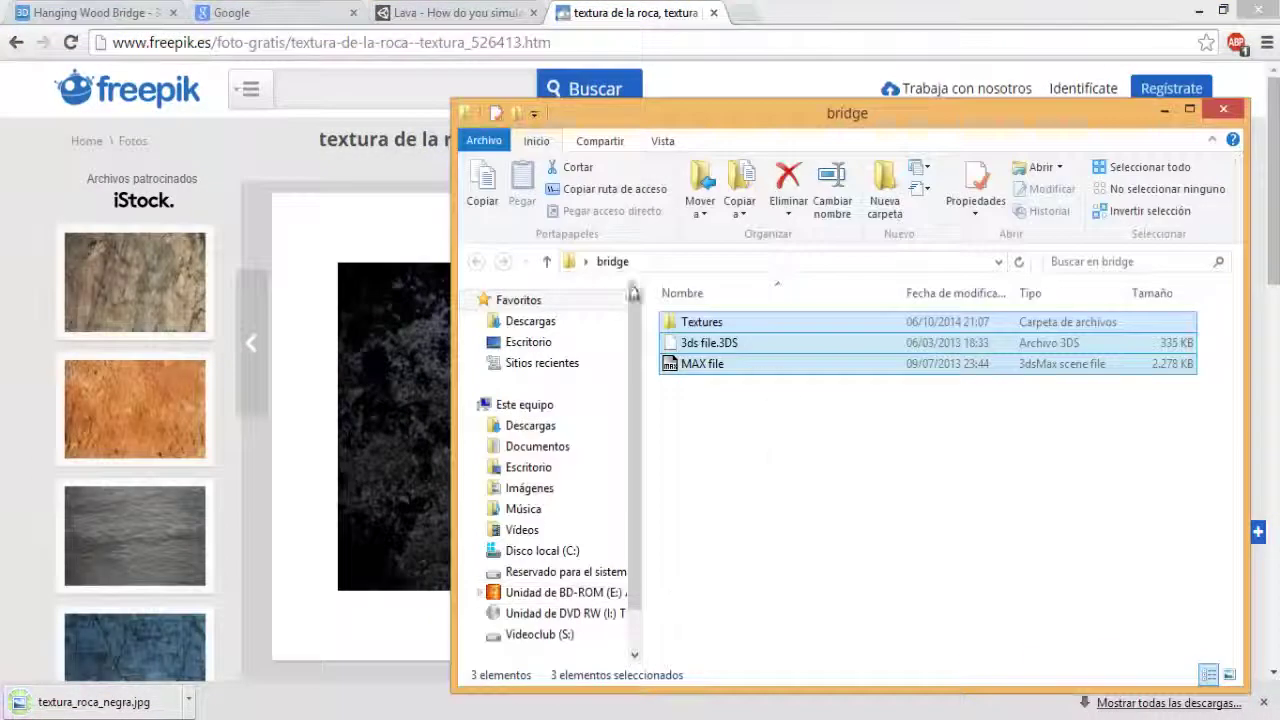
Step: Locate textura_roca_negra, a 70 KB JPEG, on the Desktop, then return to Unity
left_click(522, 345)
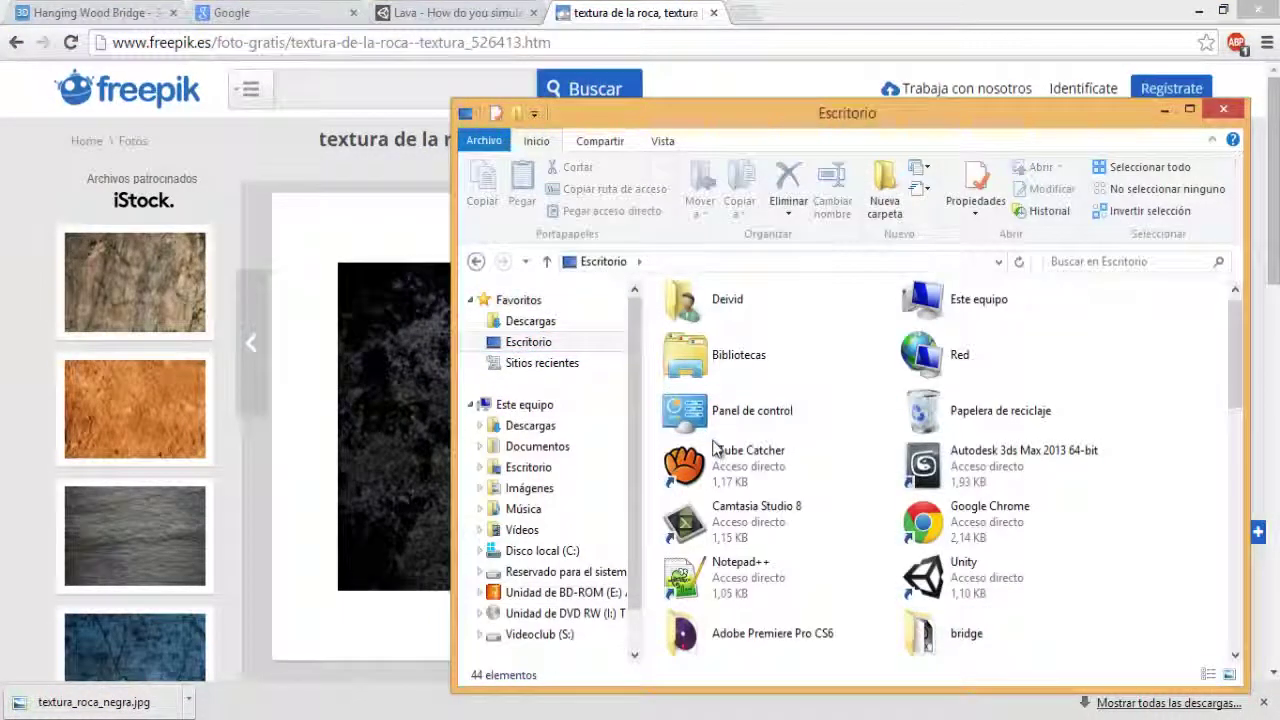
type("t")
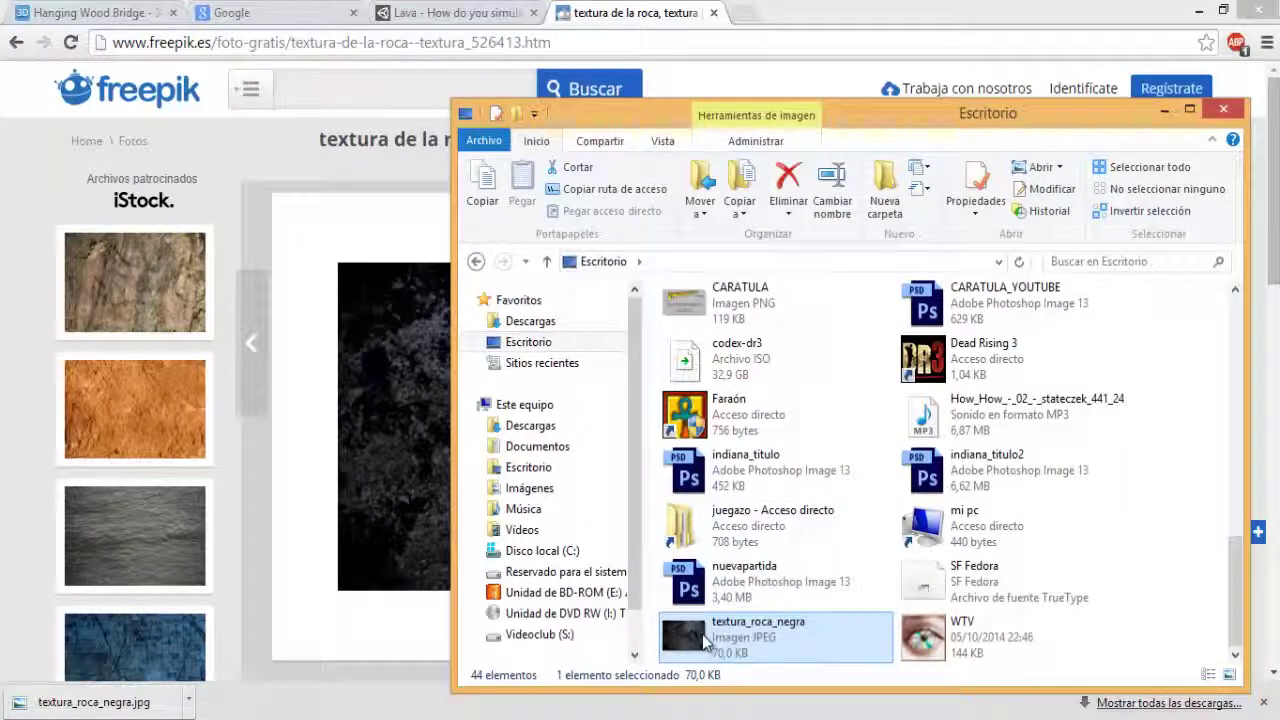
left_click_drag(760, 630, 730, 648)
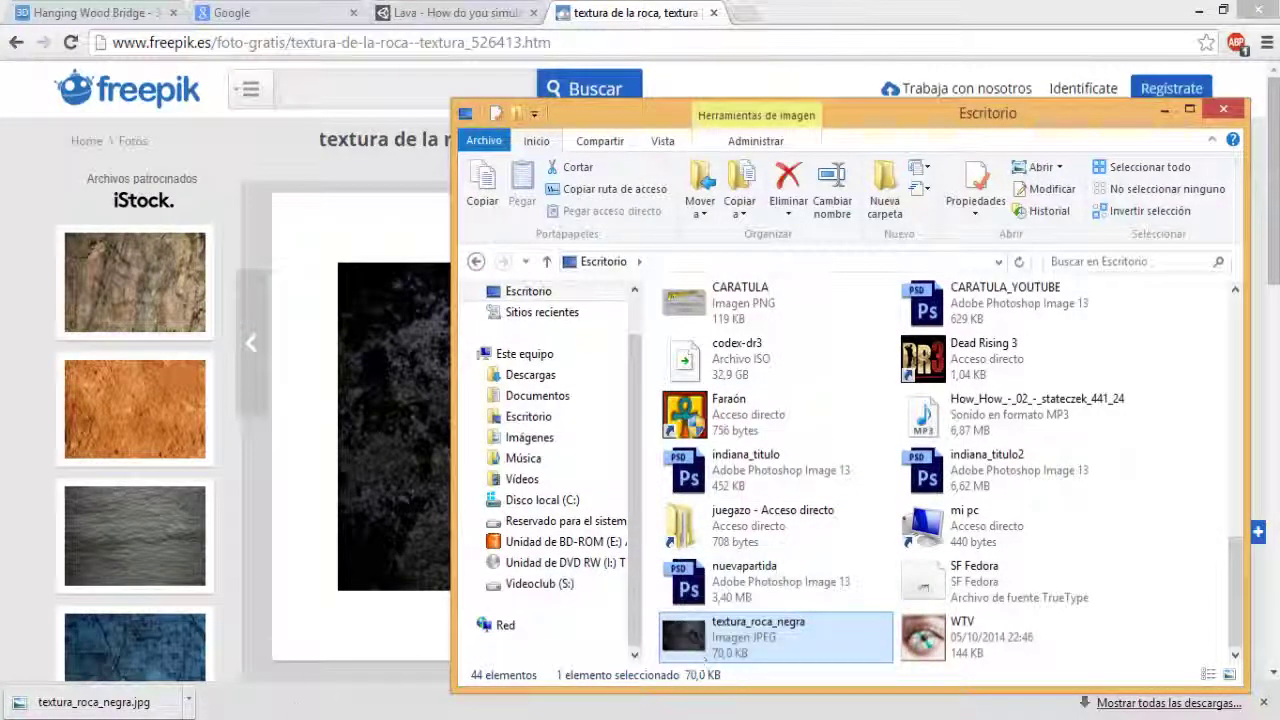
key("alt+Tab")
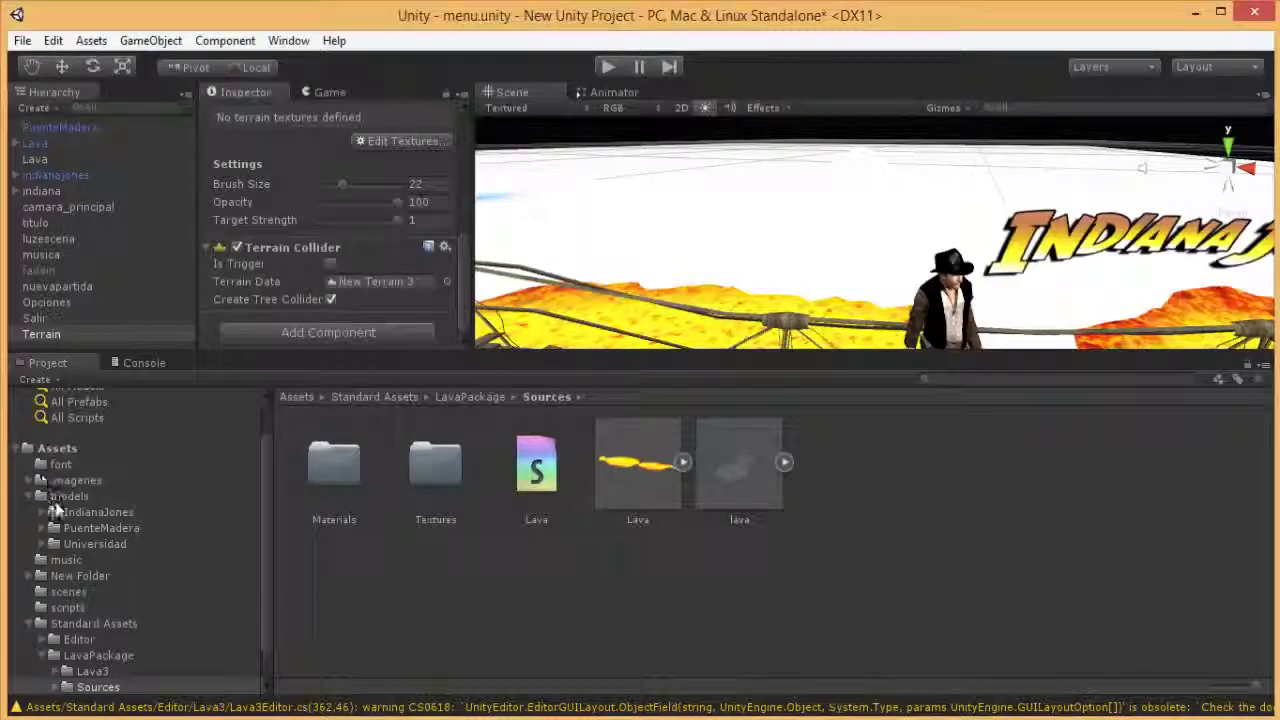
Step: Drag textura_roca_negra from Explorer into Unity's imagenes folder, then select the Terrain
left_click(30, 496)
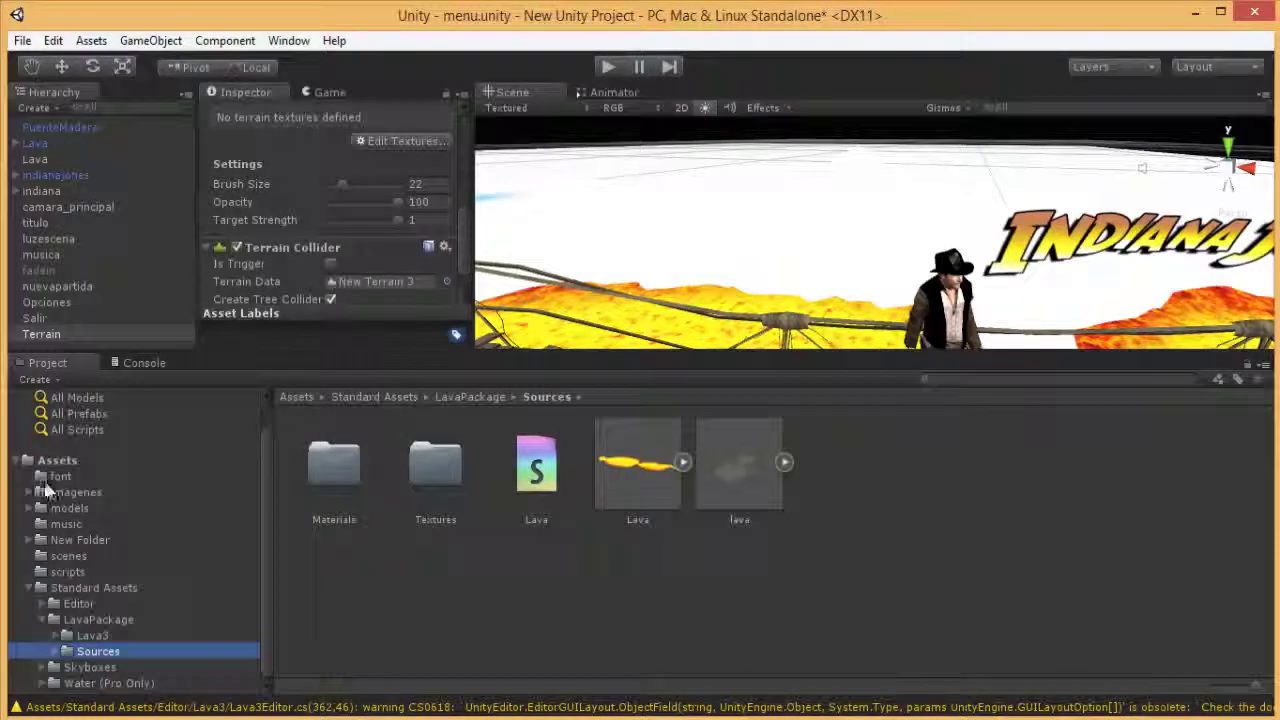
left_click(28, 589)
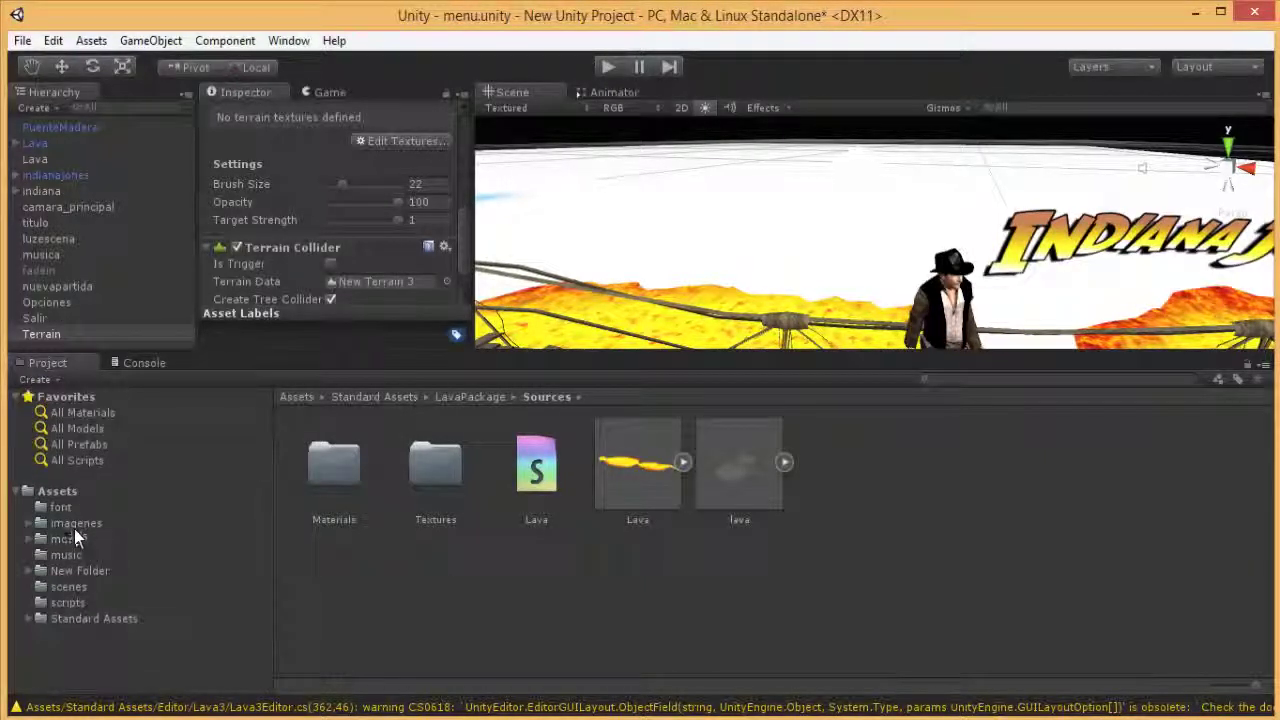
left_click(68, 521)
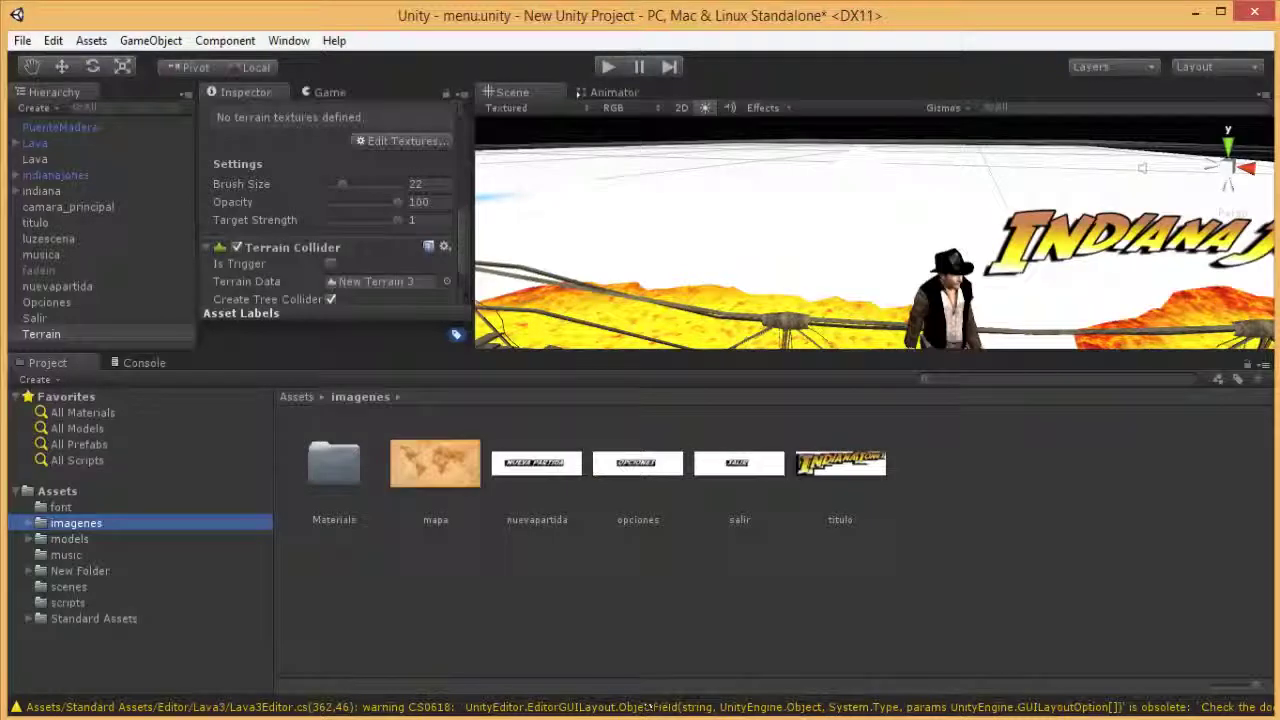
key("alt+Tab")
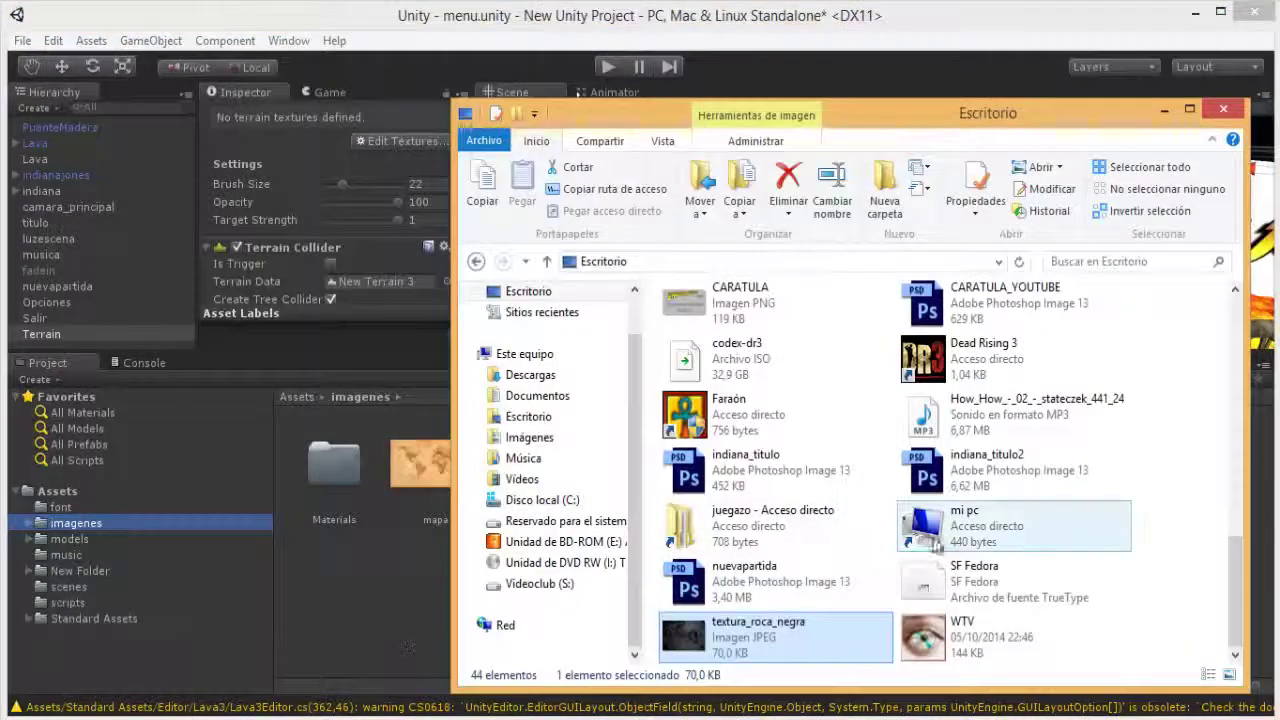
left_click_drag(715, 648, 380, 620)
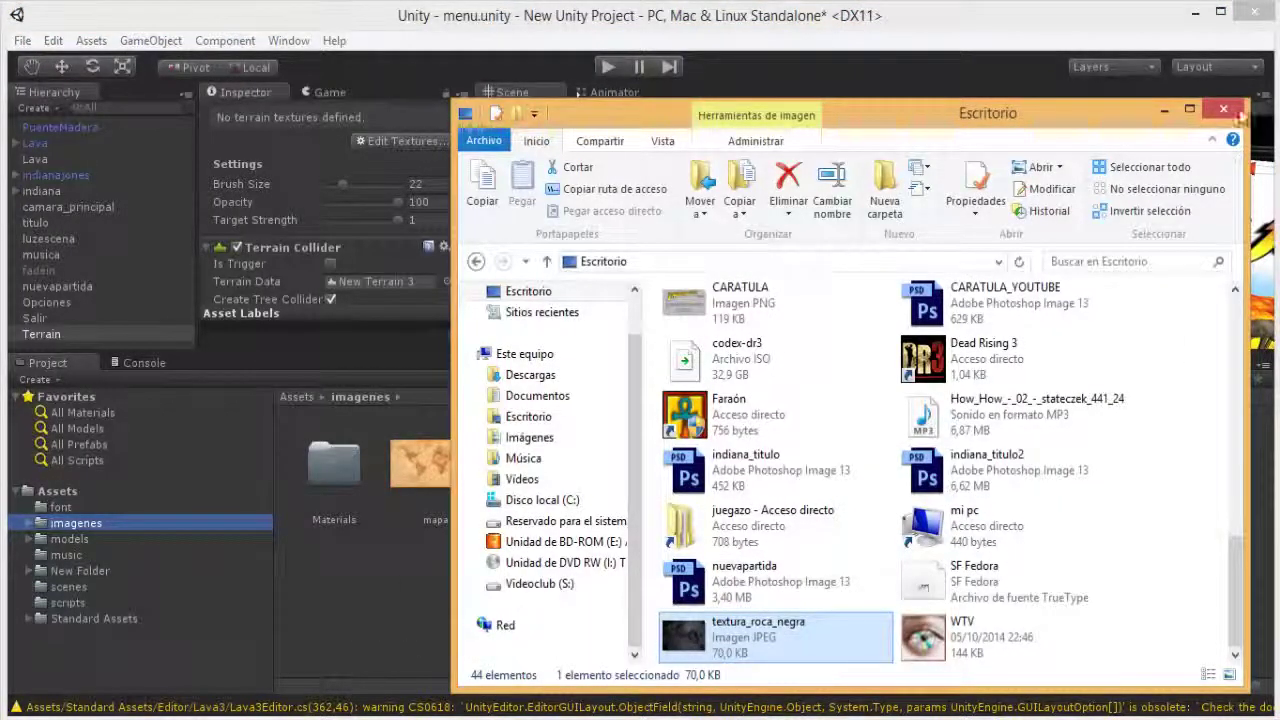
left_click(1165, 110)
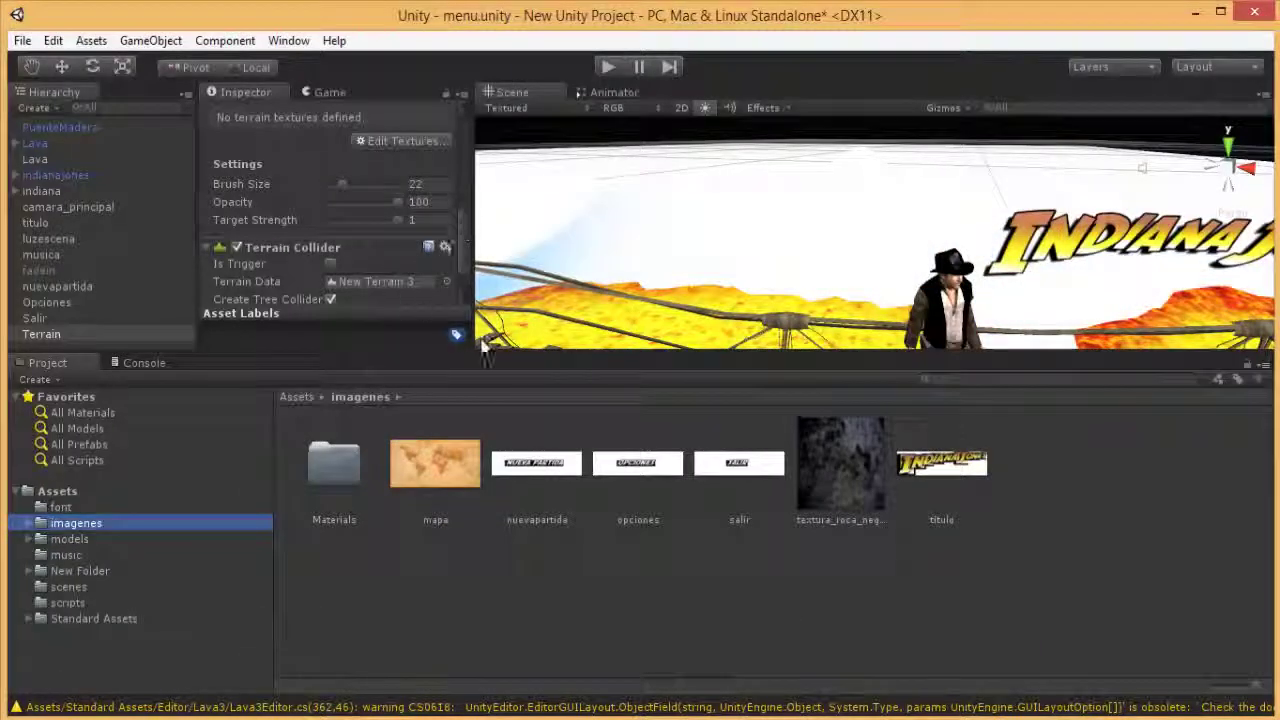
left_click(48, 334)
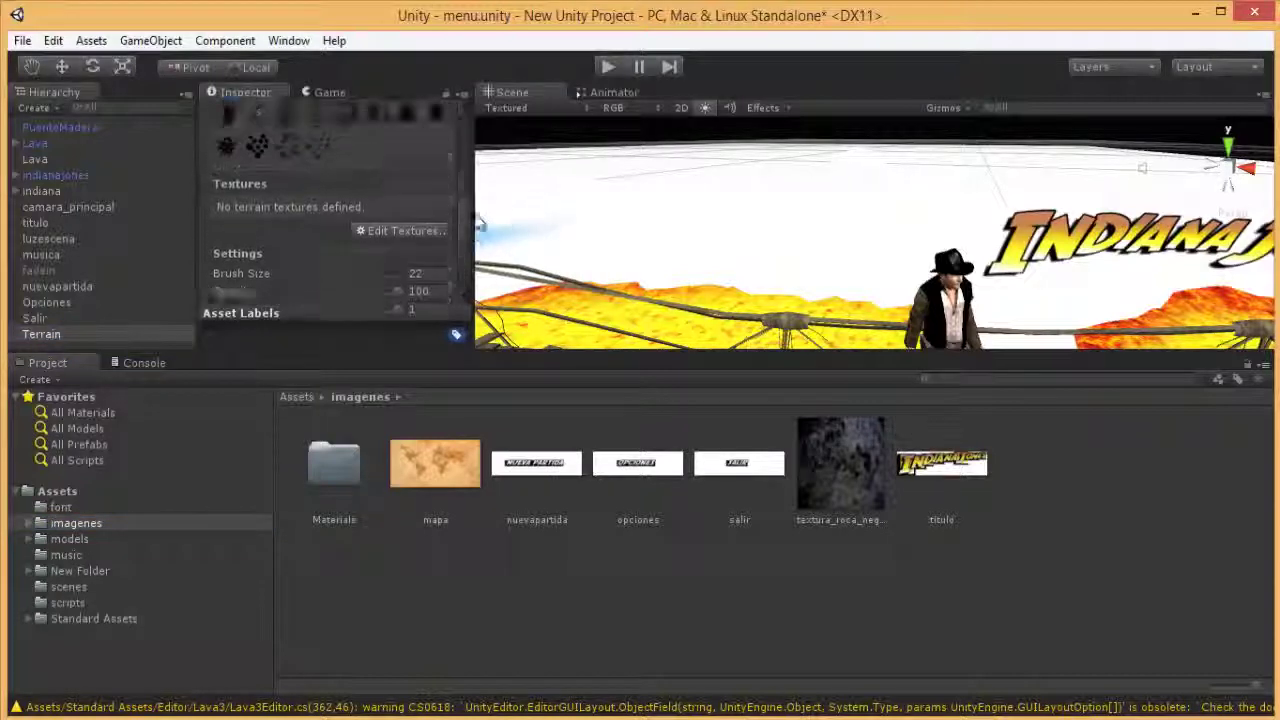
Step: Add the rock image as a terrain texture, using it for both Texture and Normal Map
left_click(400, 229)
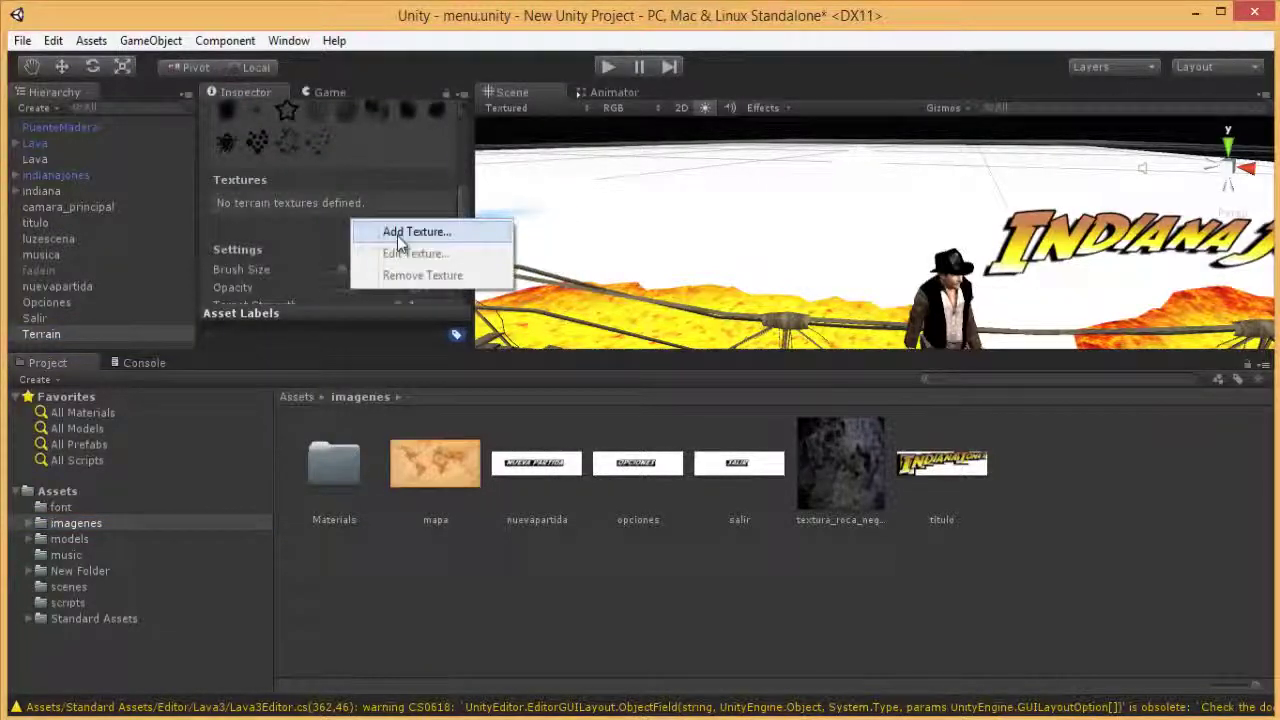
left_click(410, 232)
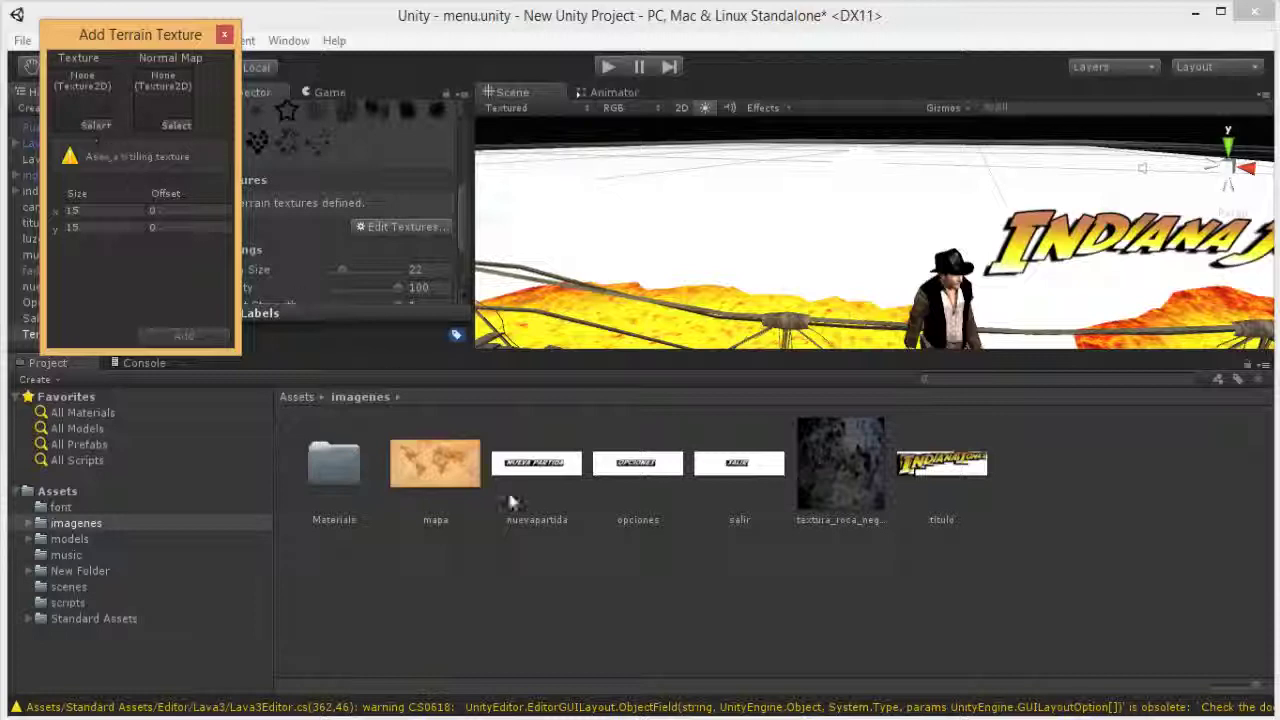
left_click_drag(838, 488, 82, 92)
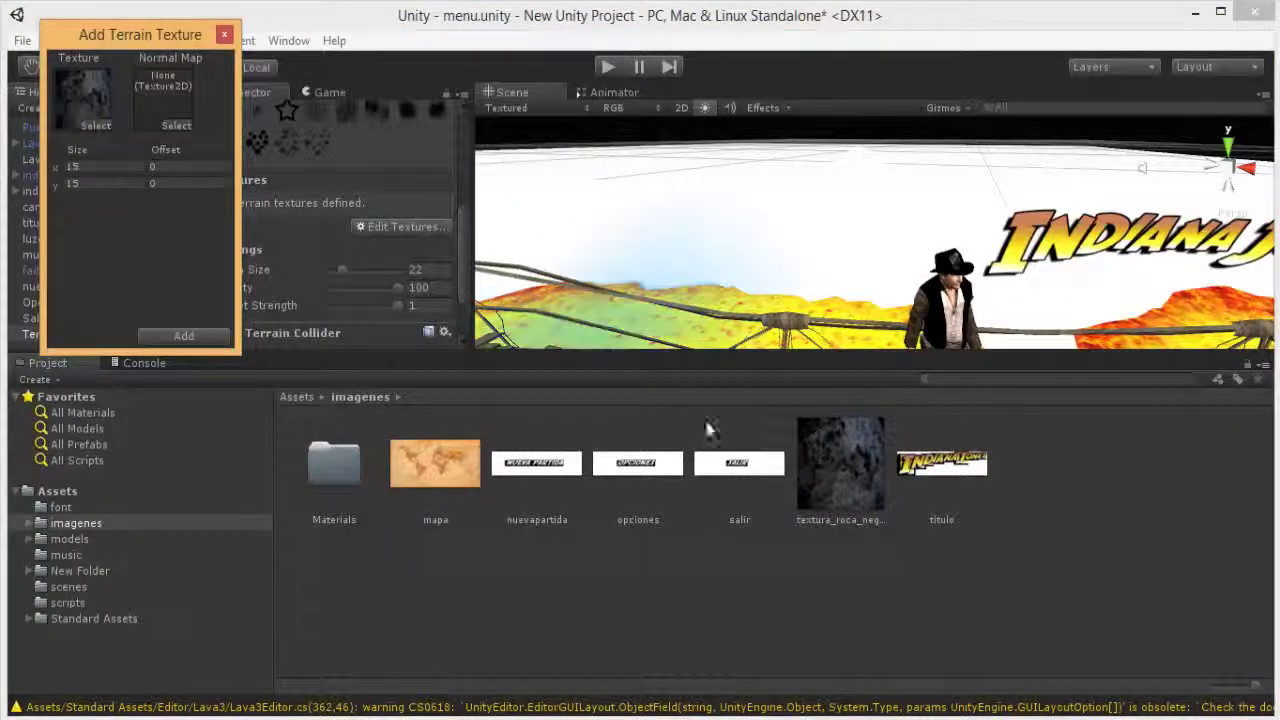
left_click_drag(843, 487, 163, 95)
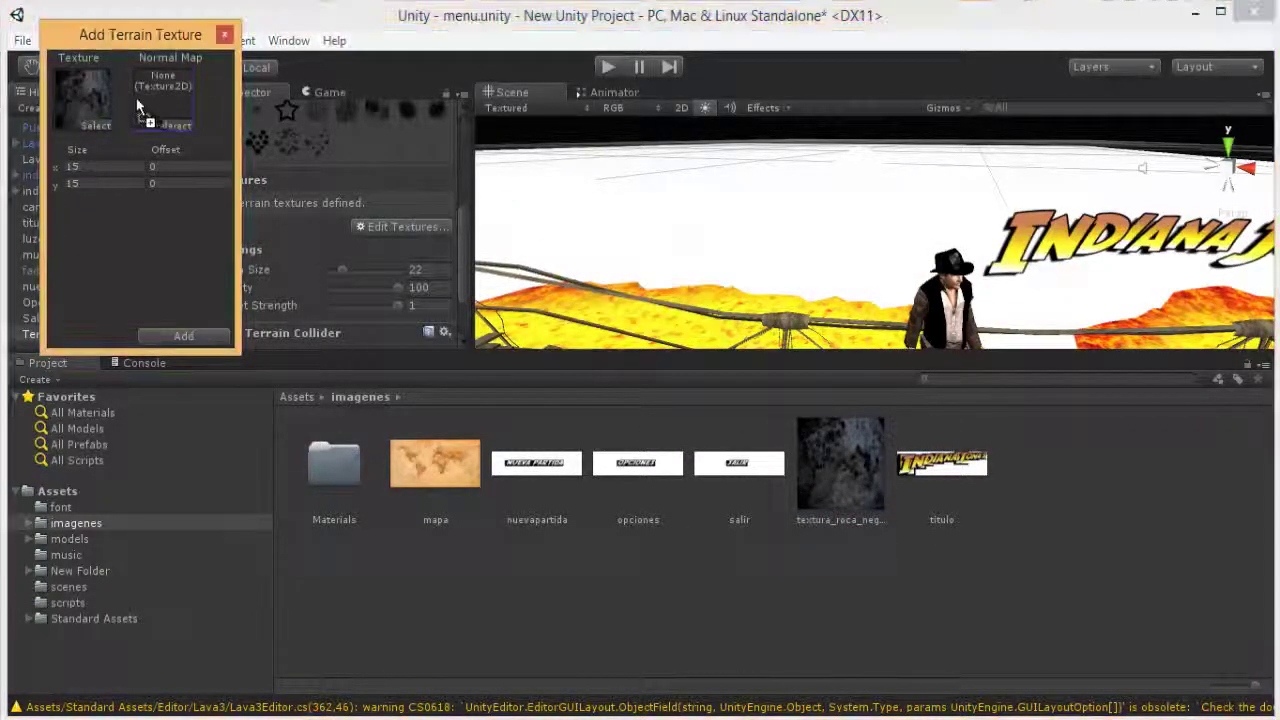
left_click(180, 337)
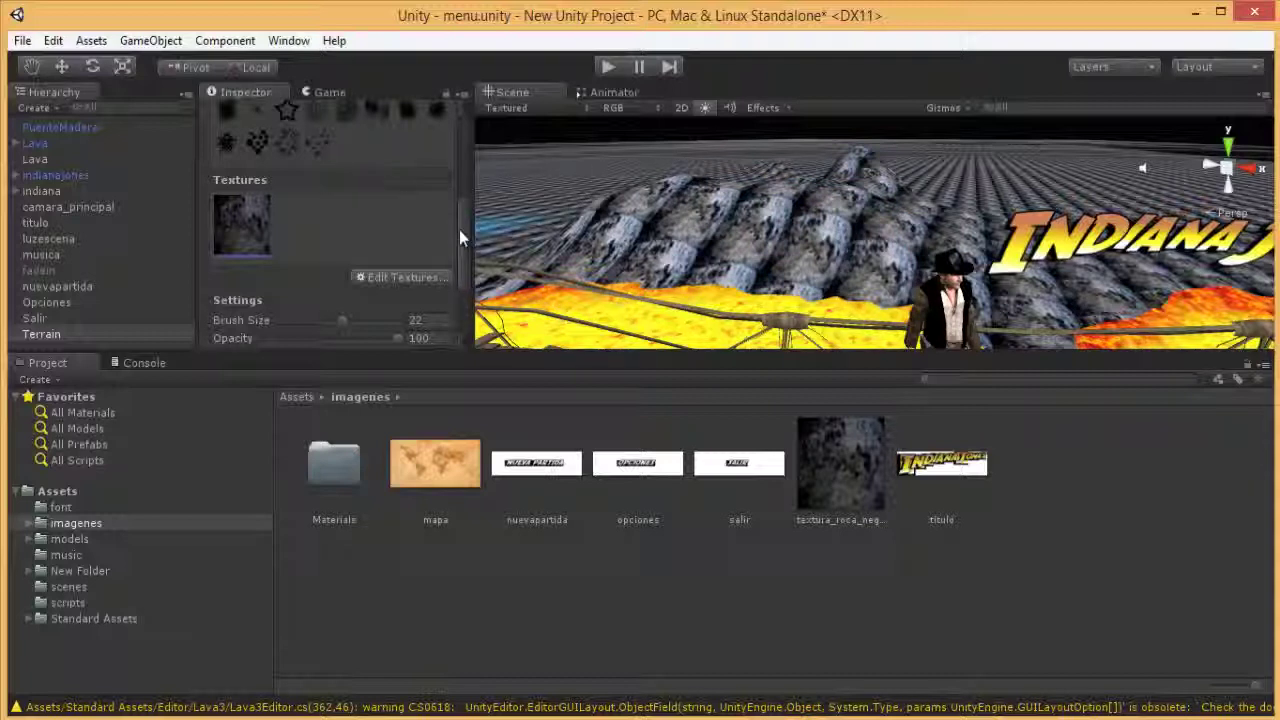
left_click_drag(459, 229, 462, 236)
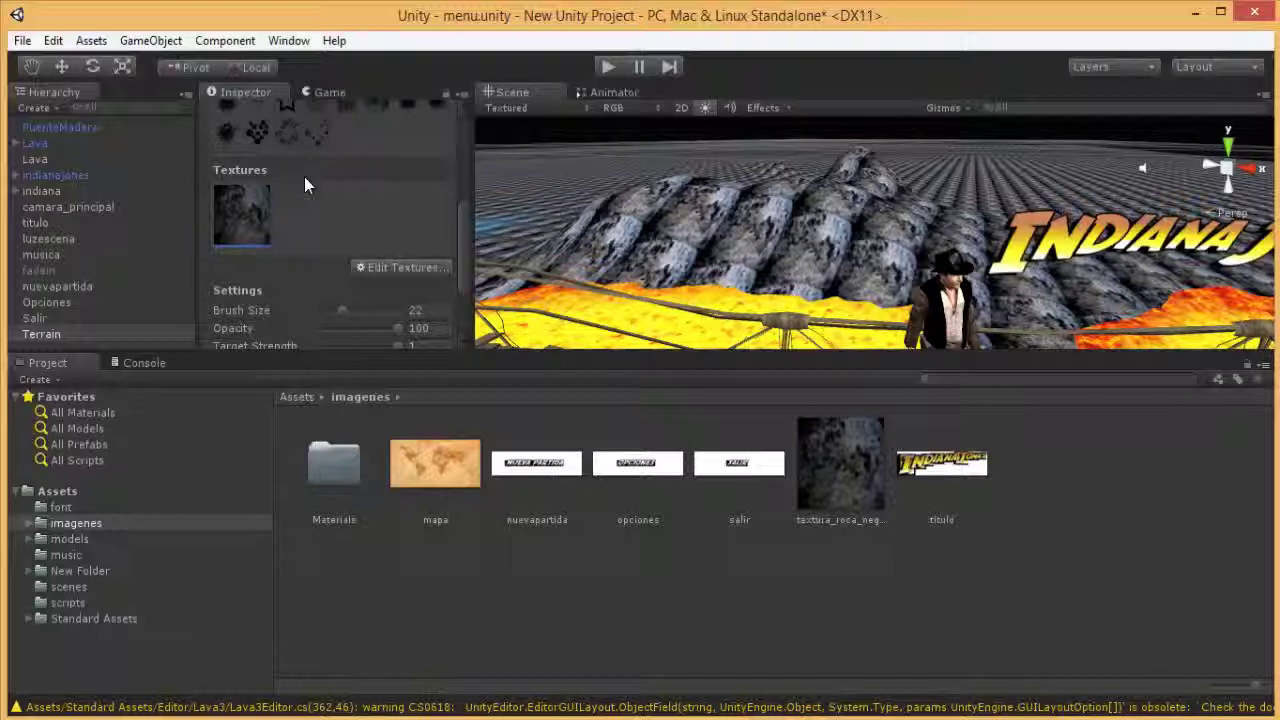
Step: Remove the rock texture from the terrain and go back to the Freepik page
left_click(411, 271)
left_click(408, 312)
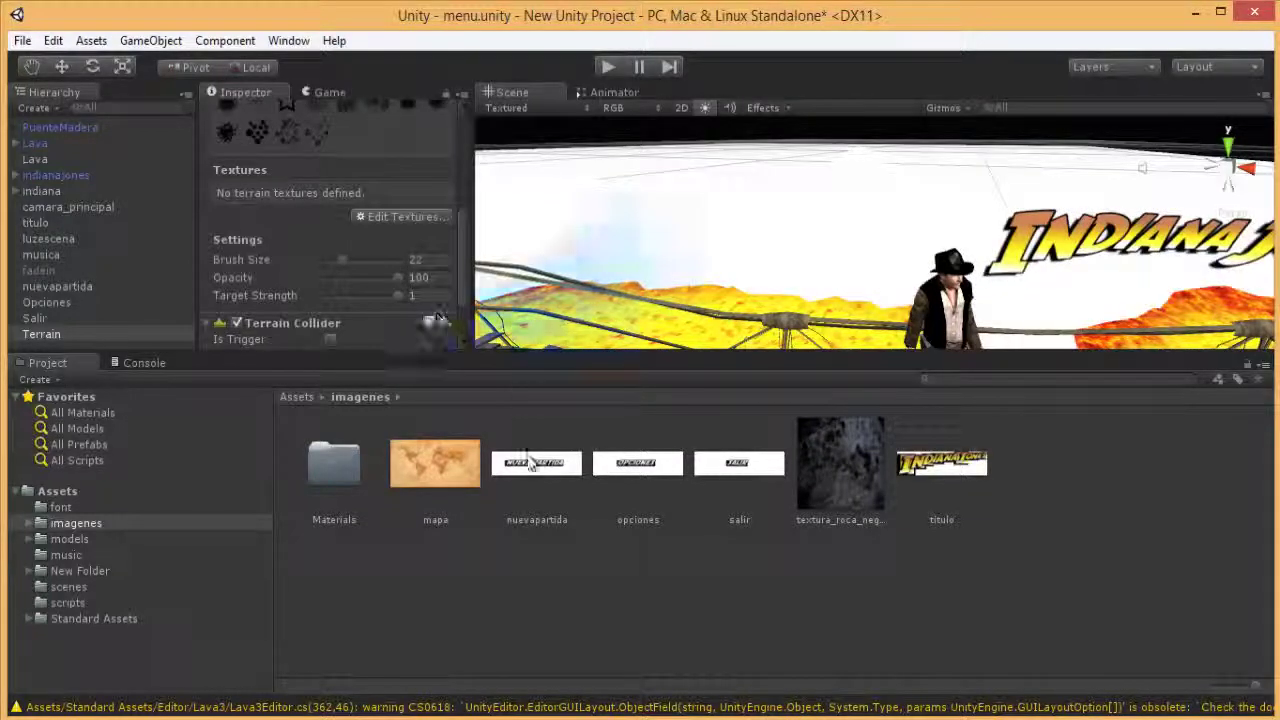
key("alt+Tab")
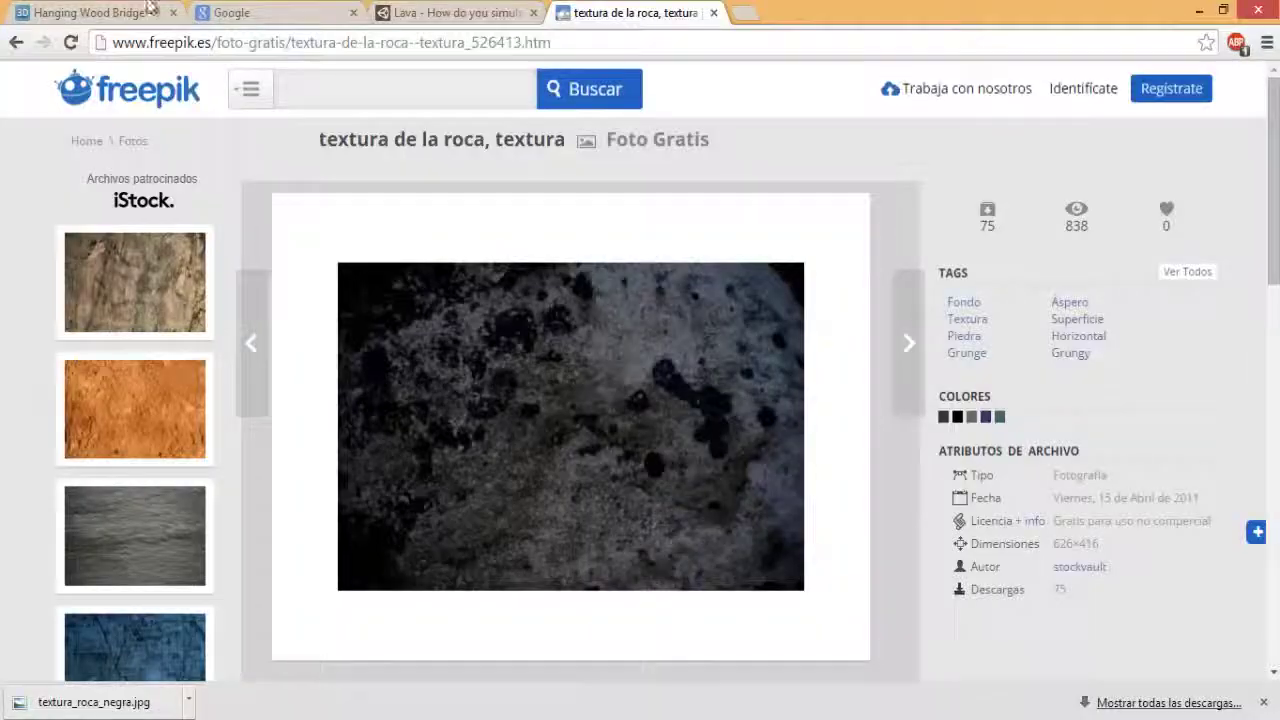
Step: Return to the Google image results and refine the search to 'roca textura negra'
left_click(15, 43)
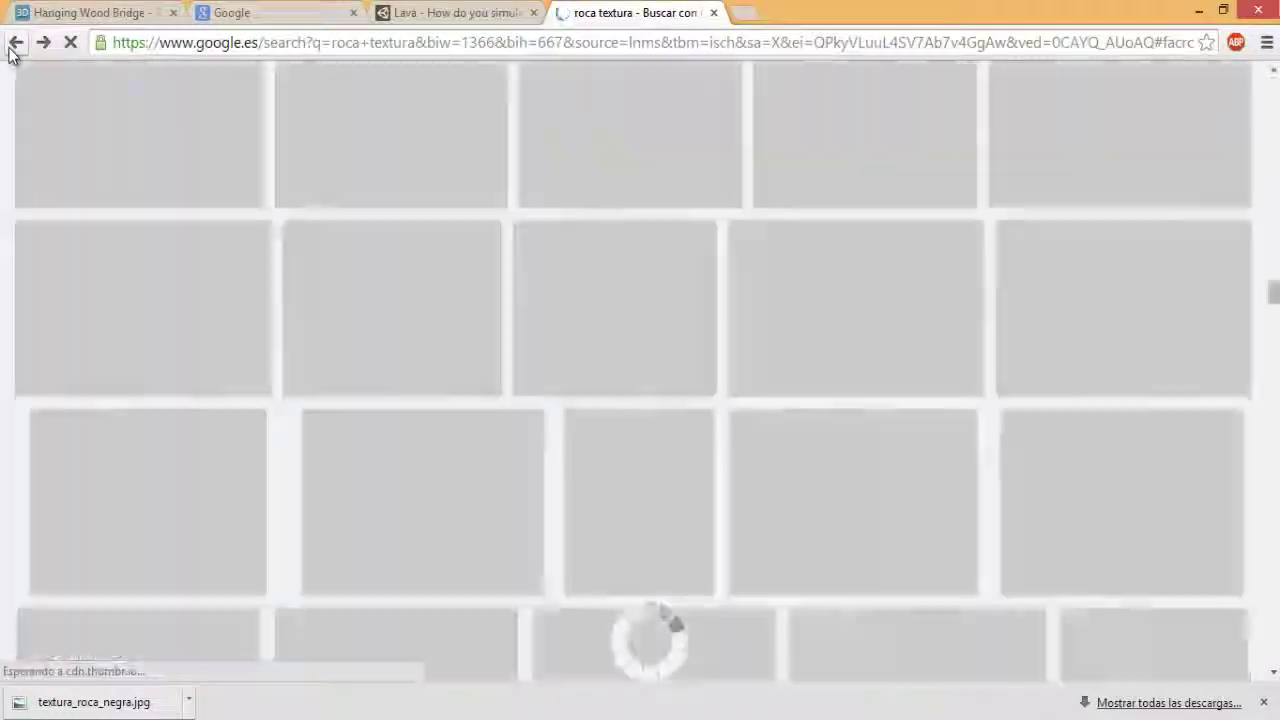
scroll(409, 425, "down", 5)
scroll(409, 425, "down", 5)
scroll(409, 425, "down", 2)
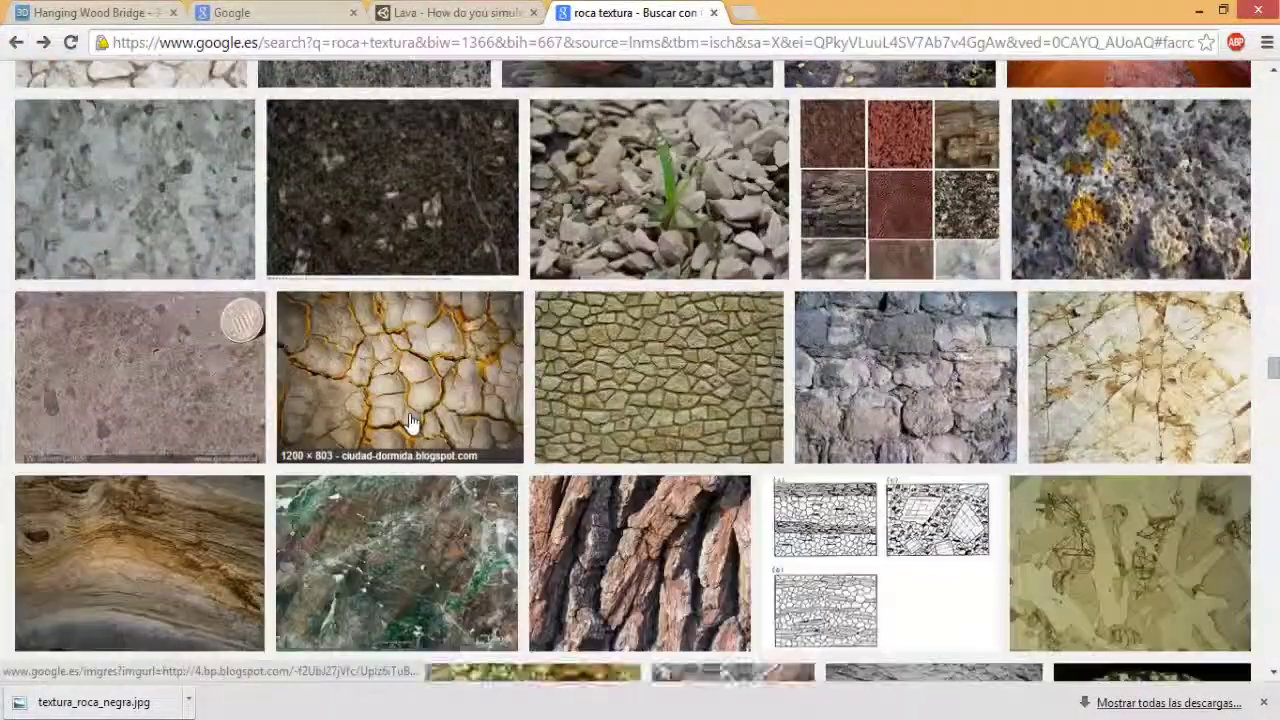
scroll(409, 425, "down", 5)
scroll(409, 425, "down", 2)
scroll(409, 425, "down", 3)
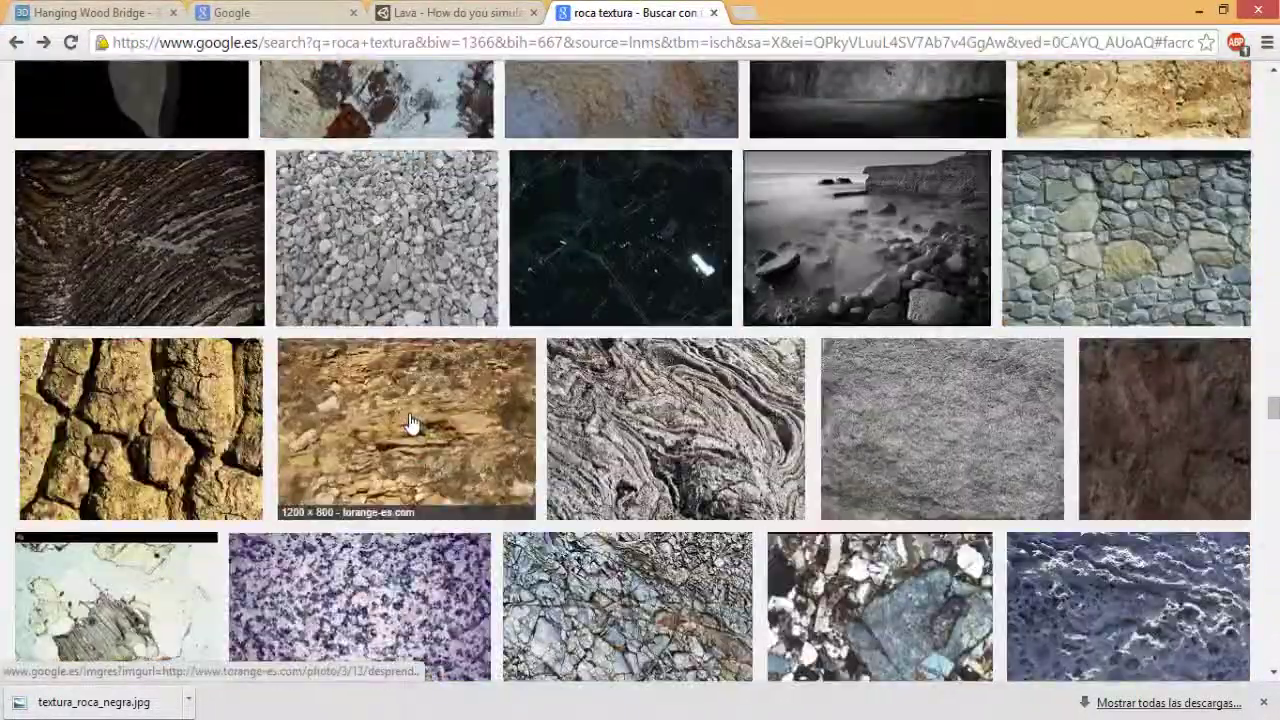
scroll(409, 425, "up", 1)
scroll(409, 423, "up", 3)
scroll(409, 423, "down", 6)
scroll(409, 423, "down", 5)
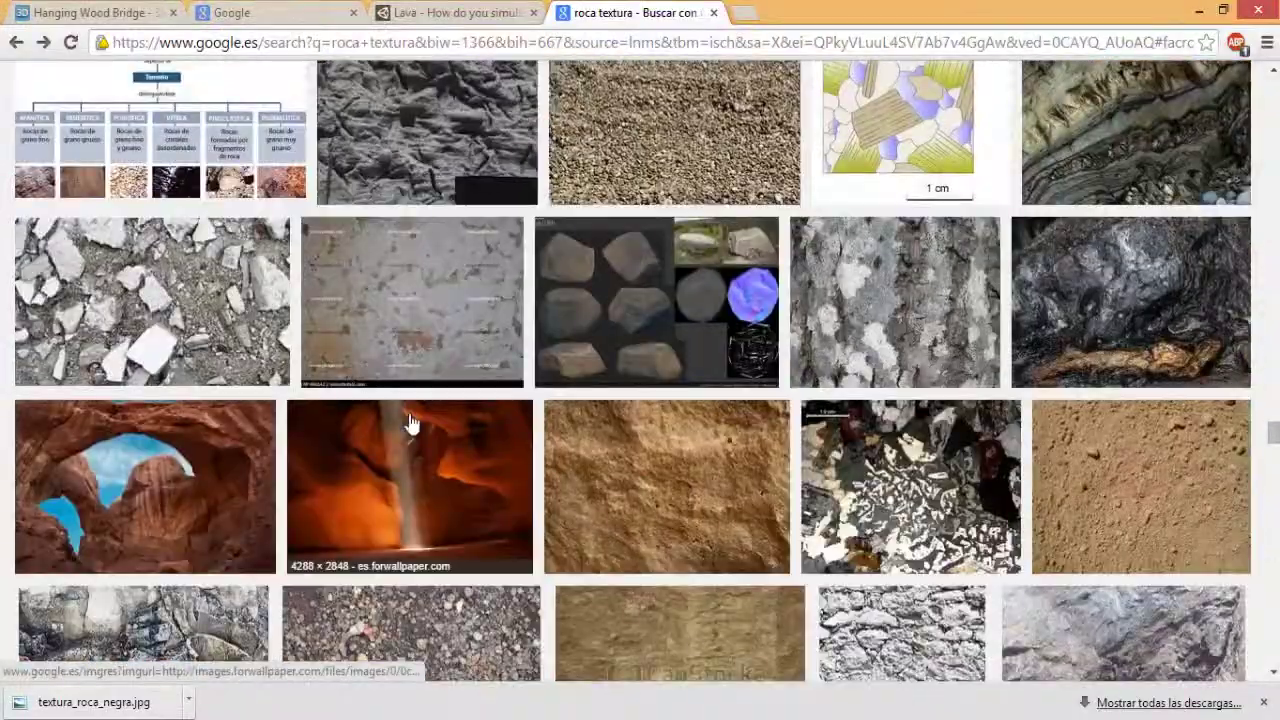
scroll(409, 423, "down", 6)
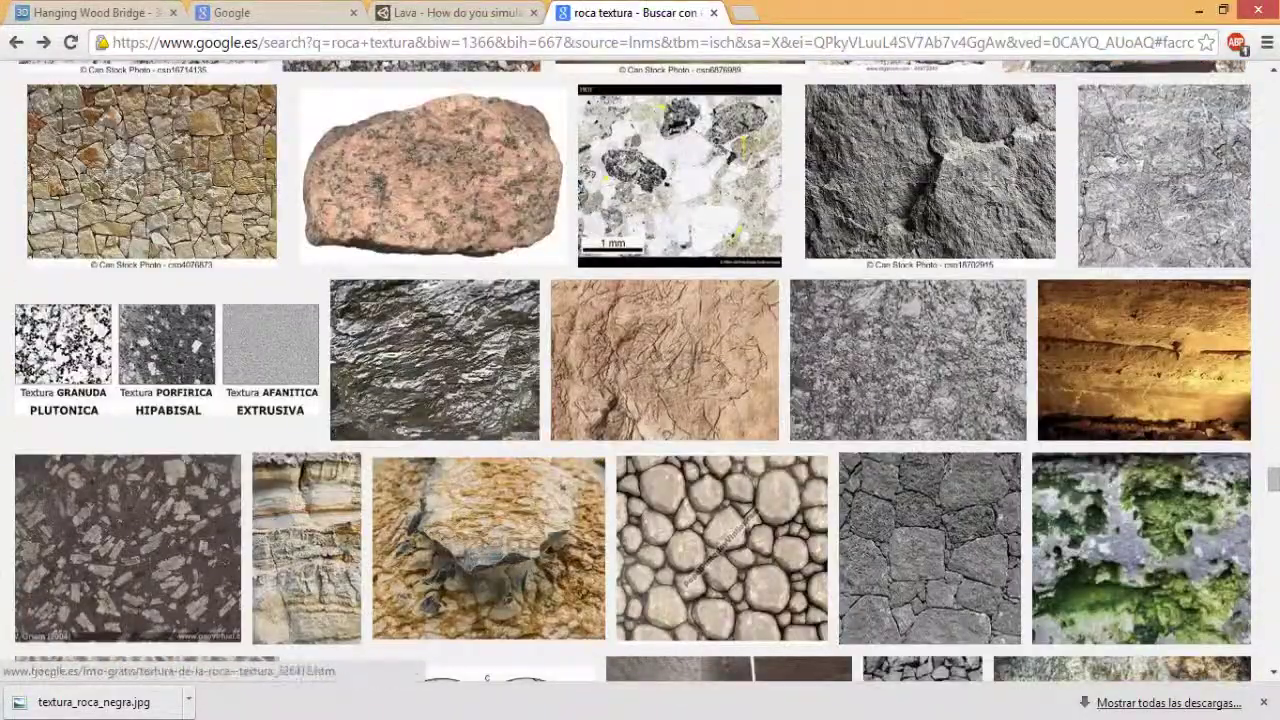
mouse_move(1274, 484)
left_mouse_down()
mouse_move(1273, 527)
mouse_move(1273, 95)
left_mouse_up()
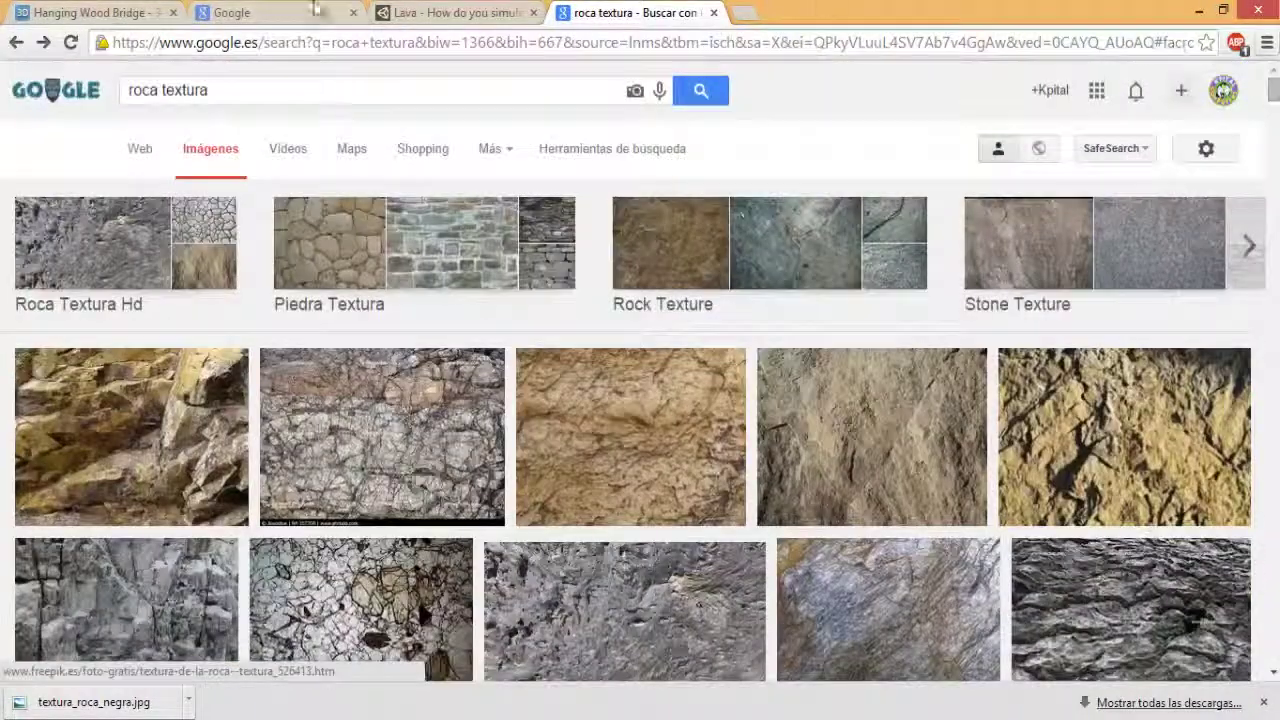
type(" negra")
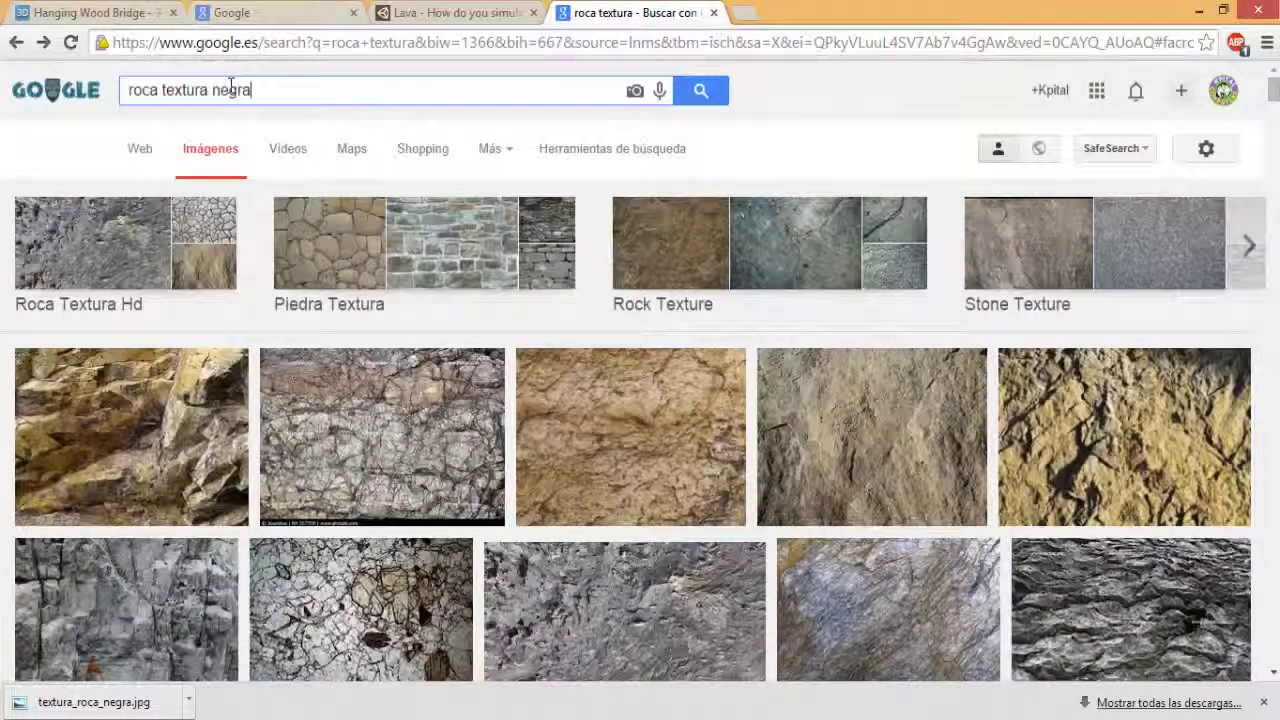
key("Return")
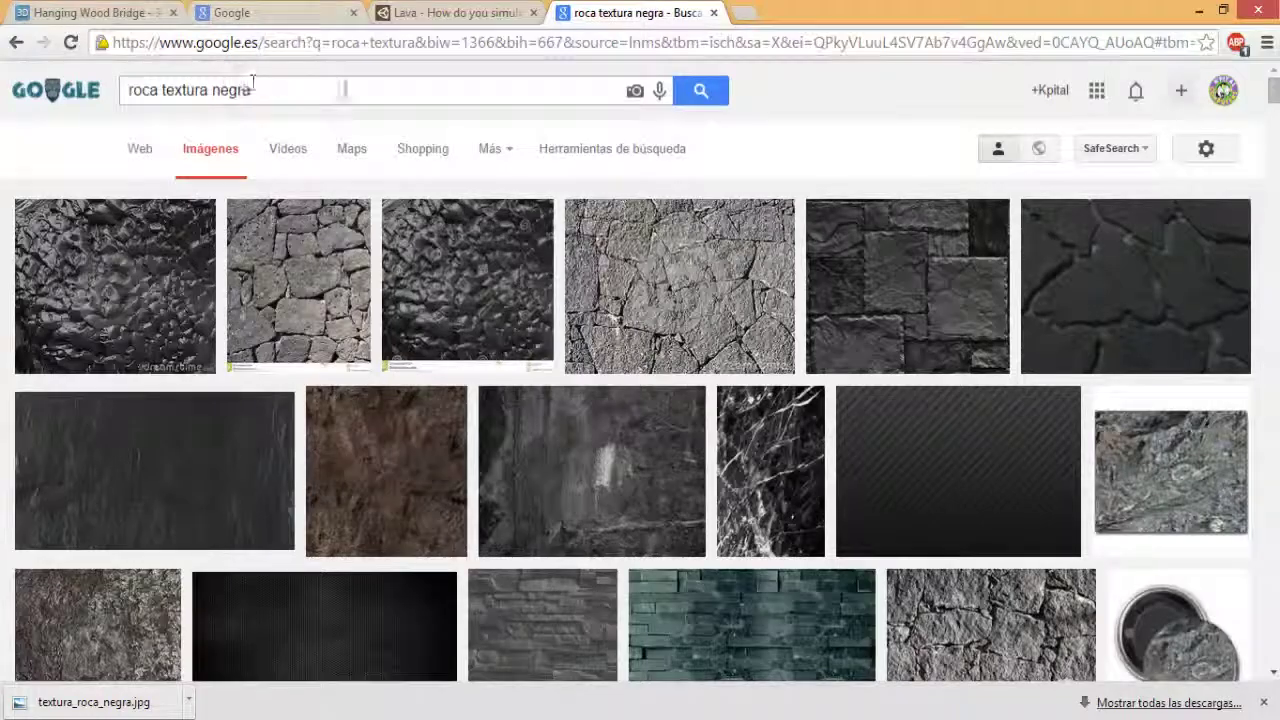
Step: Preview the dark grey slate texture and choose to save the image to disk
scroll(289, 192, "down", 3)
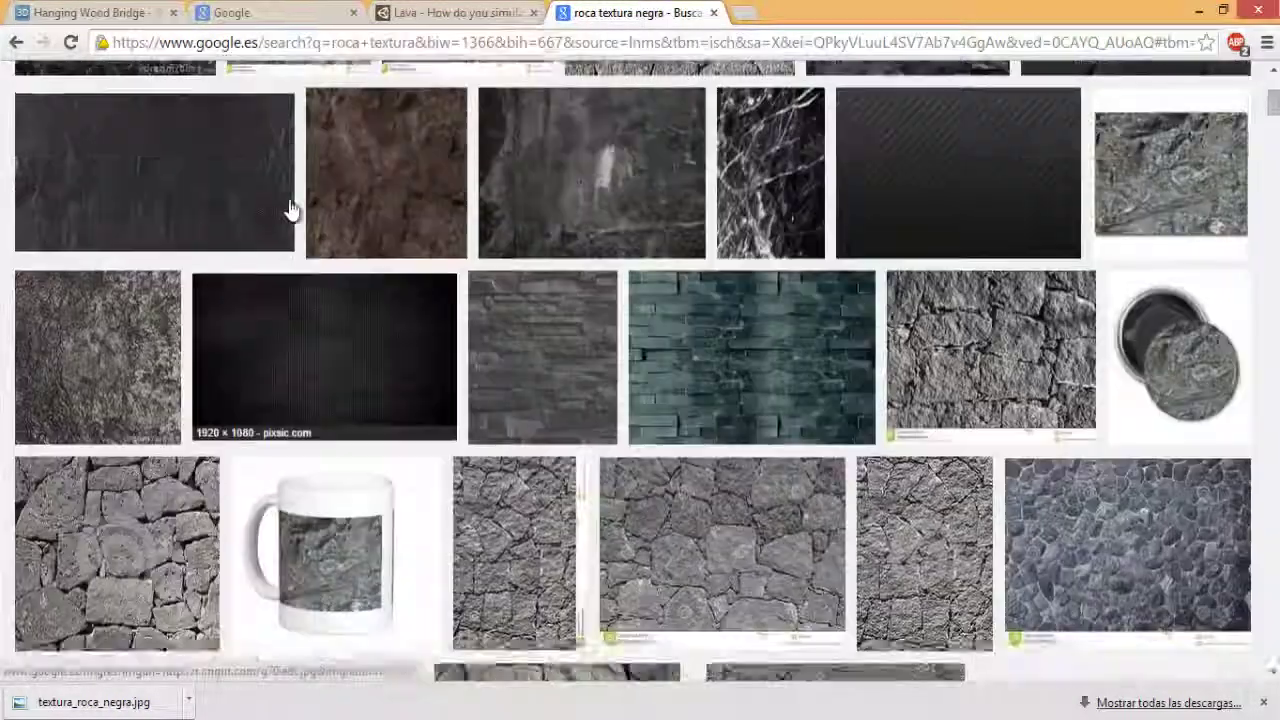
scroll(288, 210, "up", 1)
scroll(288, 213, "down", 4)
scroll(288, 215, "down", 5)
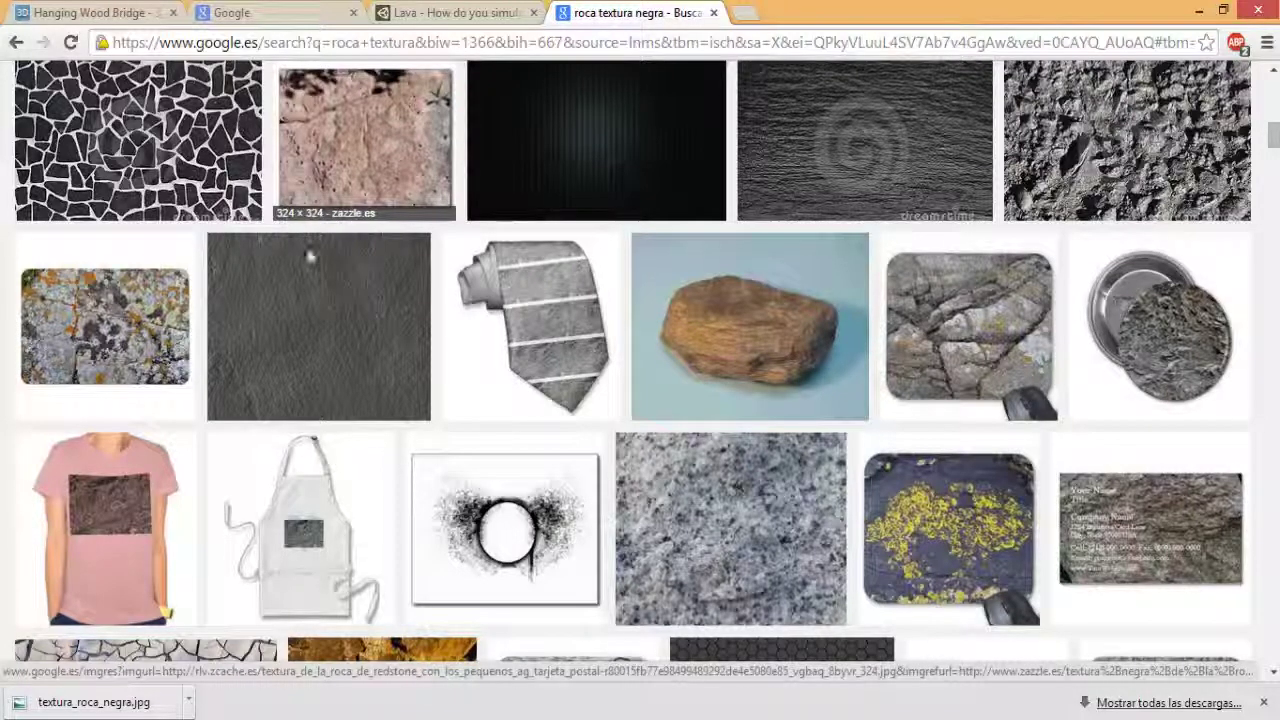
left_click(350, 307)
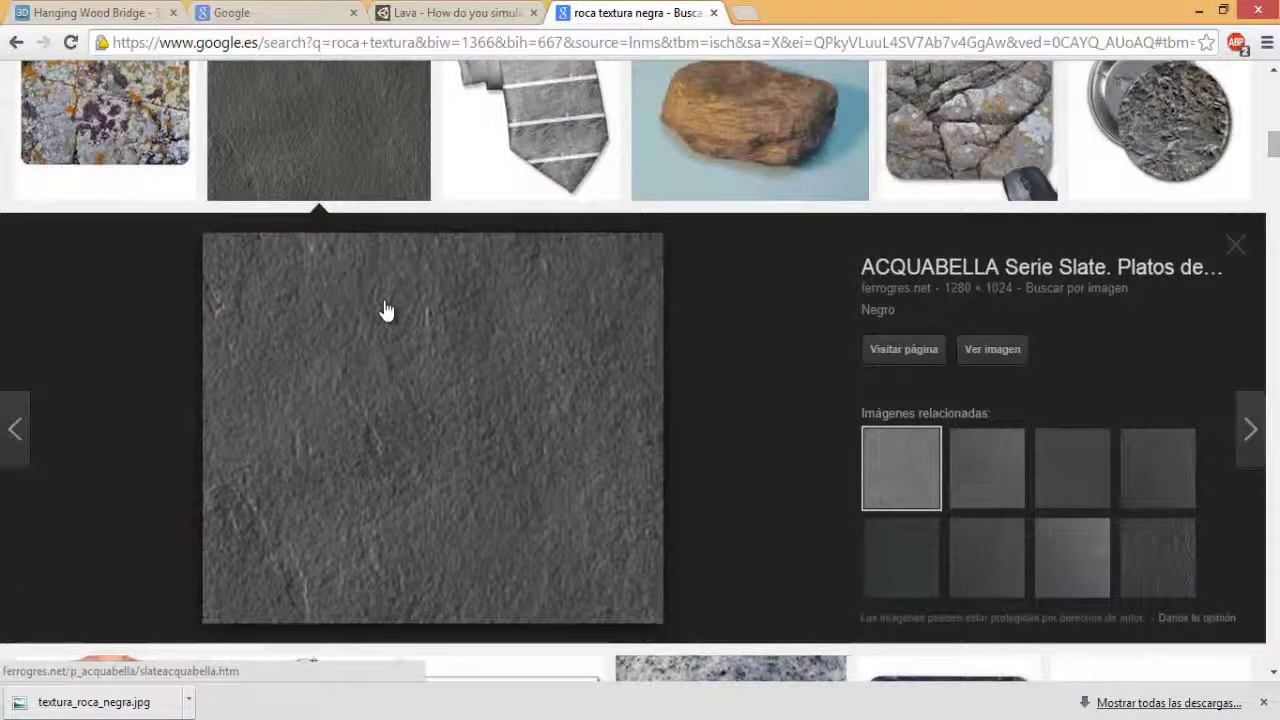
right_click(428, 311)
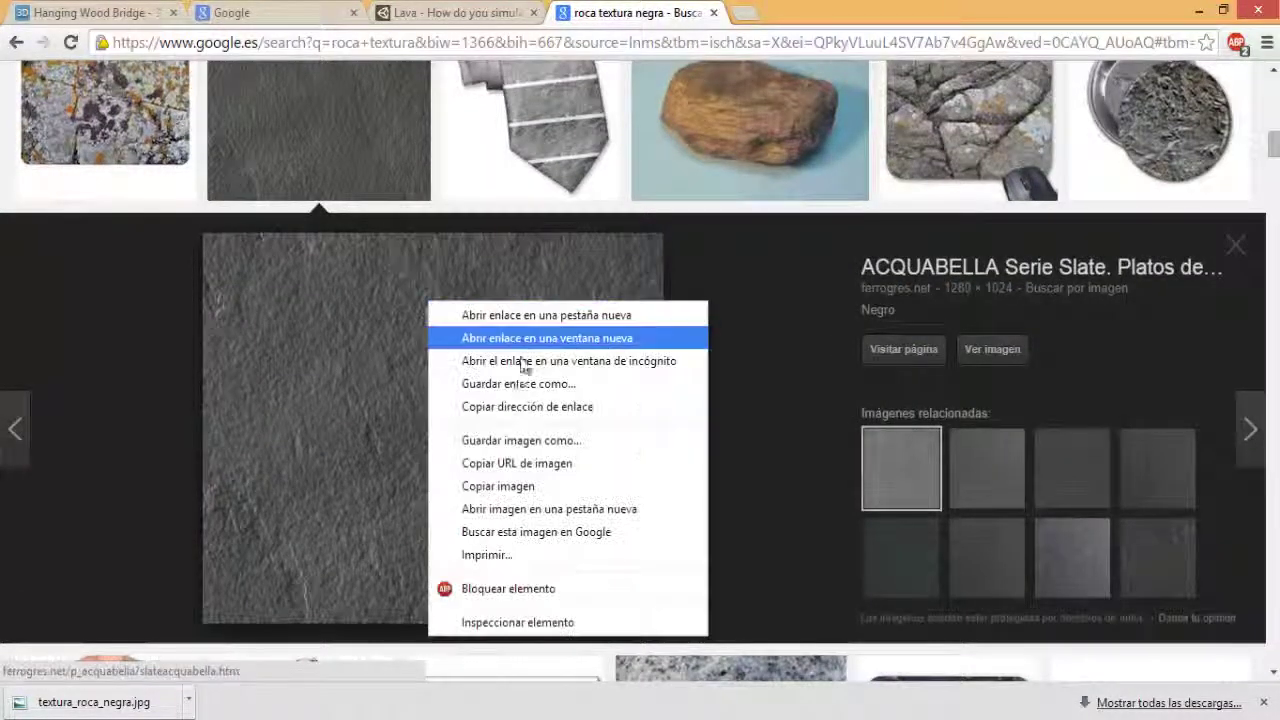
left_click(470, 440)
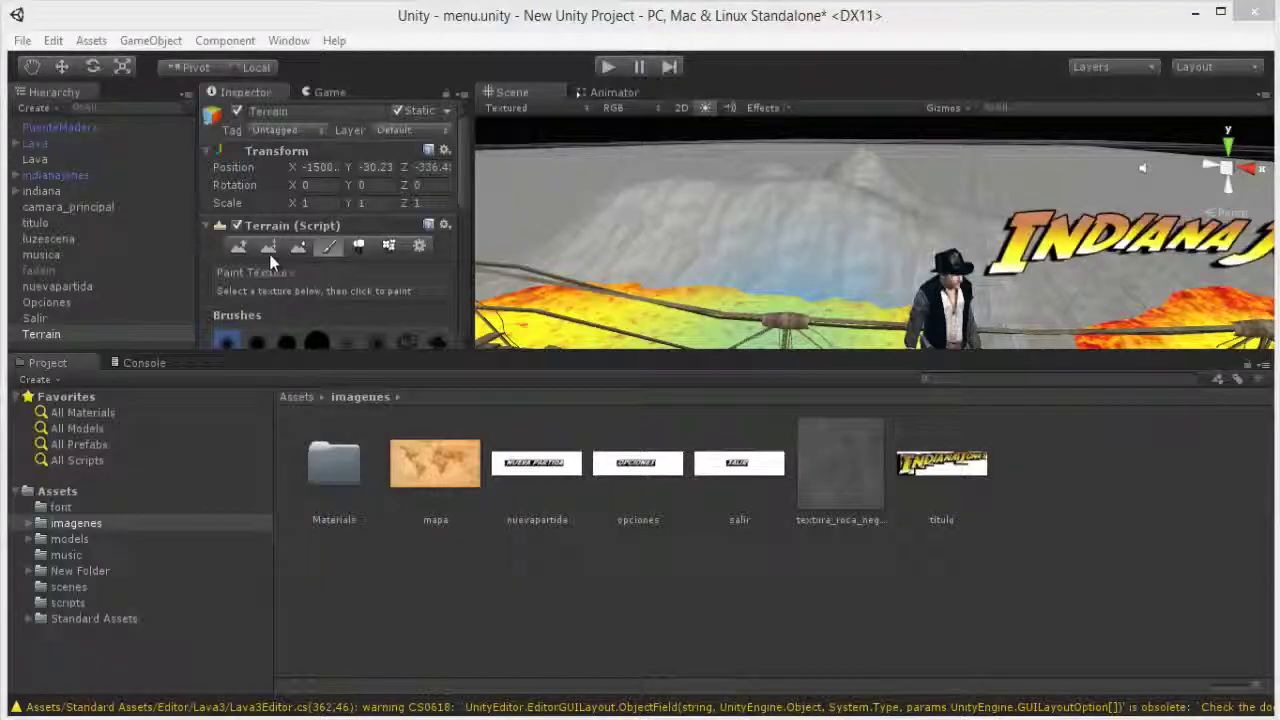
Step: Use Paint Height with target height 1 to flatten a strip of lava under the bridge
left_click(238, 247)
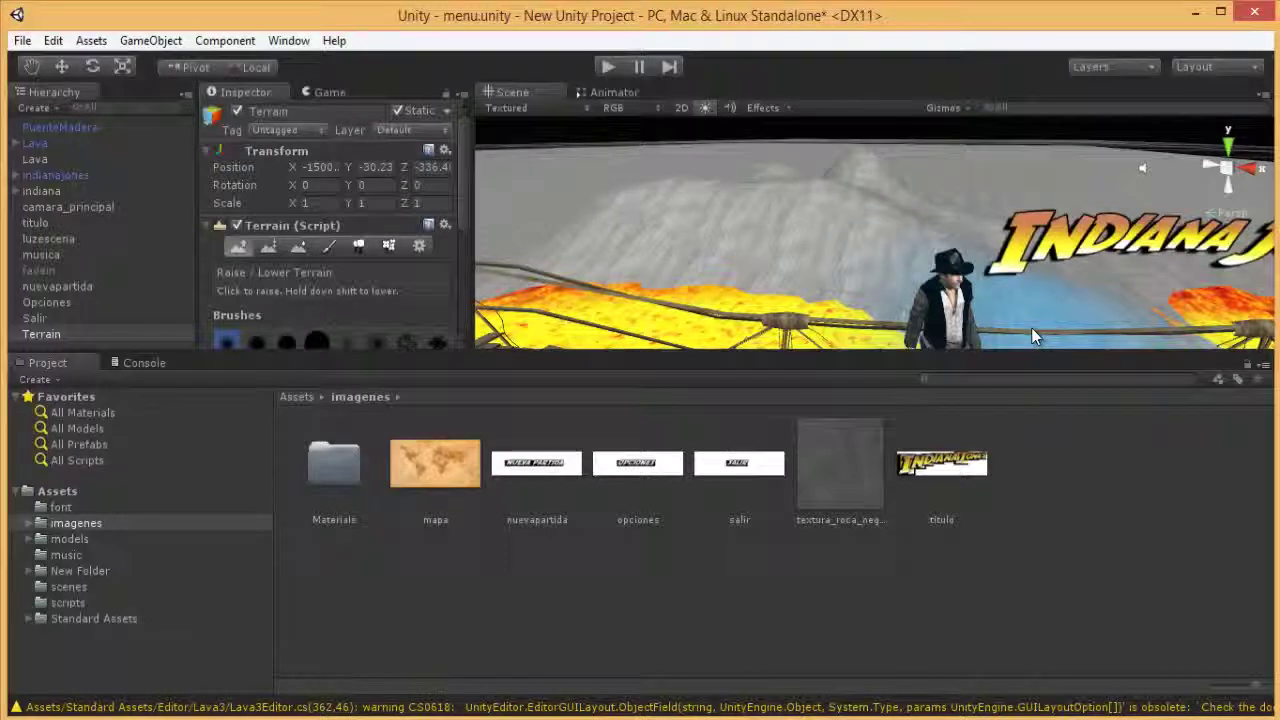
scroll(1040, 330, "down", 3)
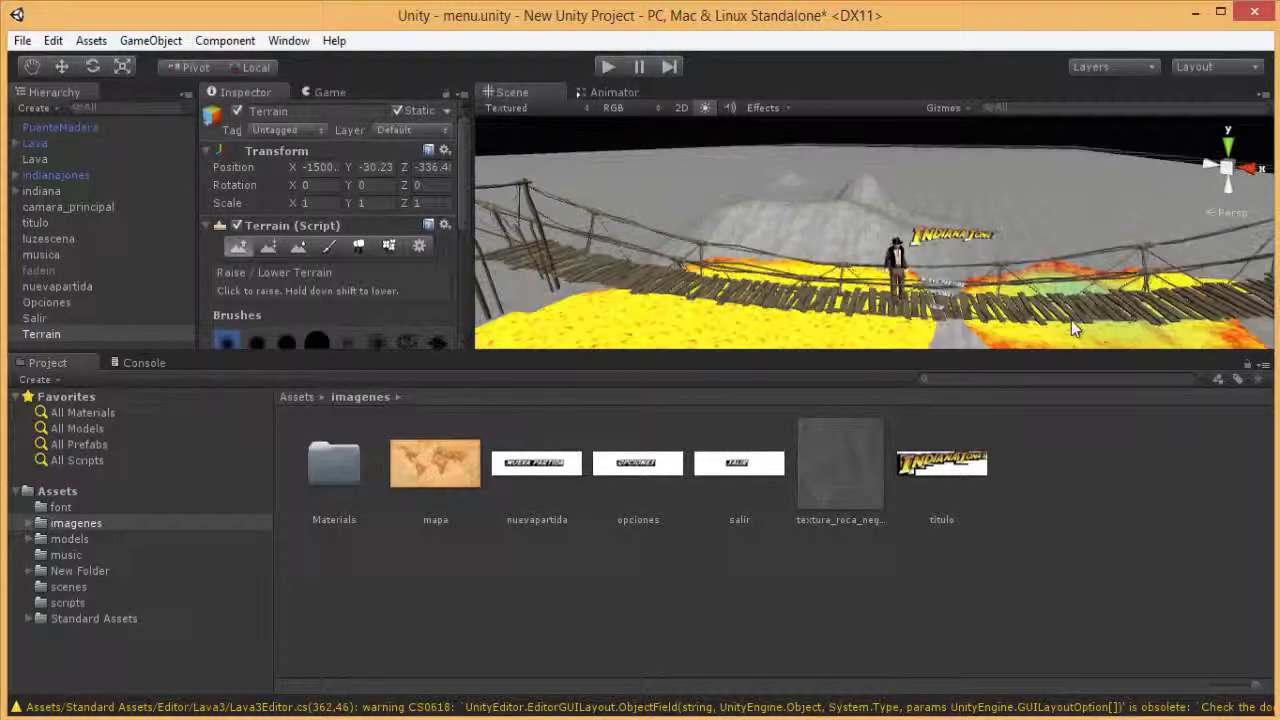
scroll(1039, 320, "down", 3)
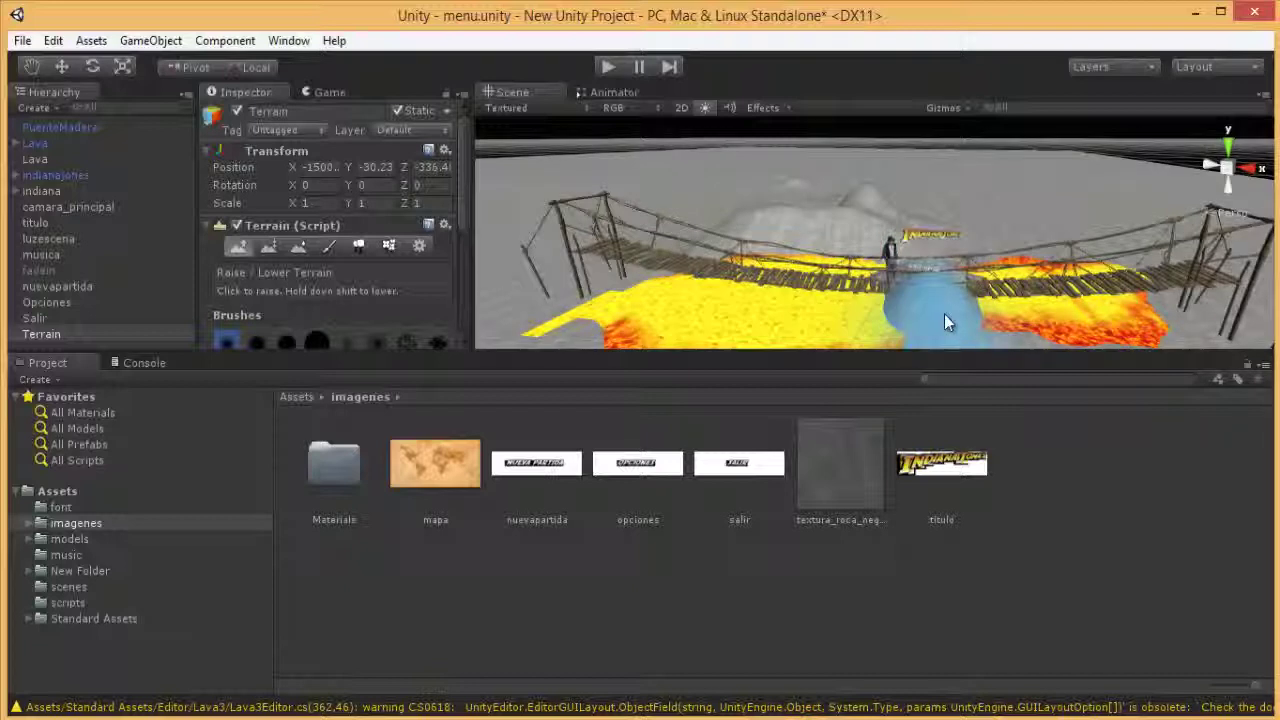
left_click(266, 247)
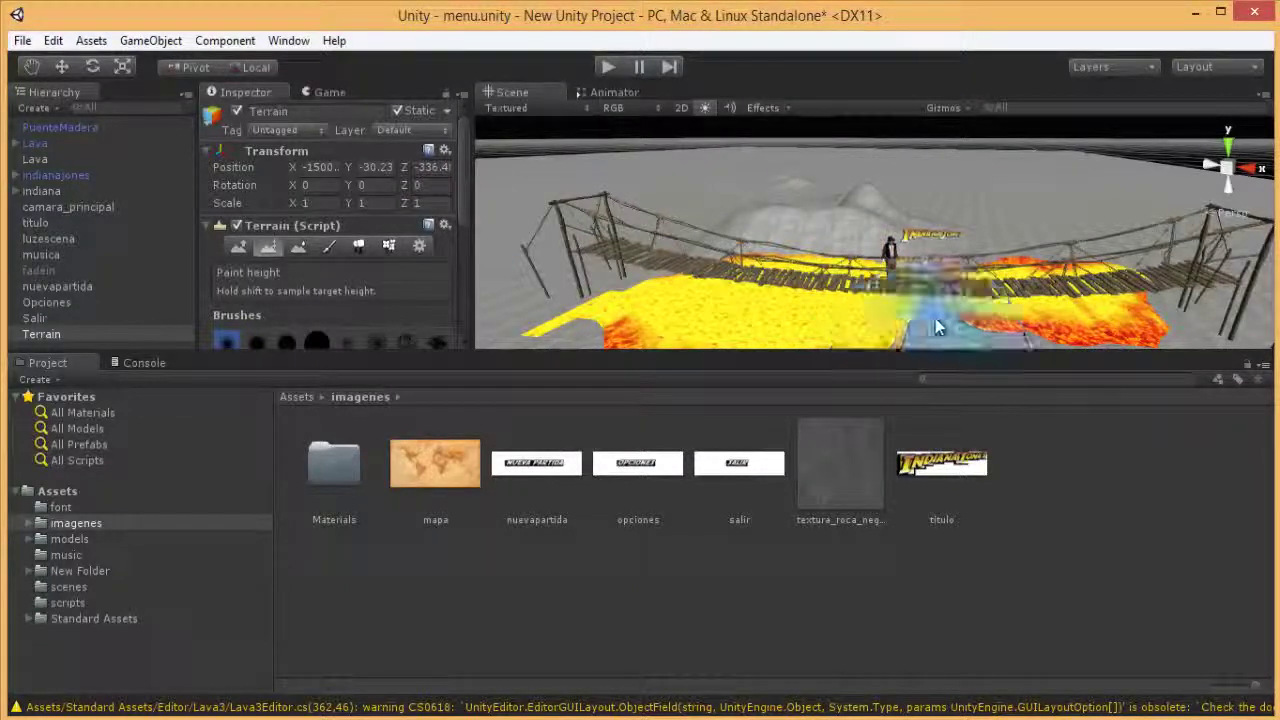
scroll(400, 260, "down", 5)
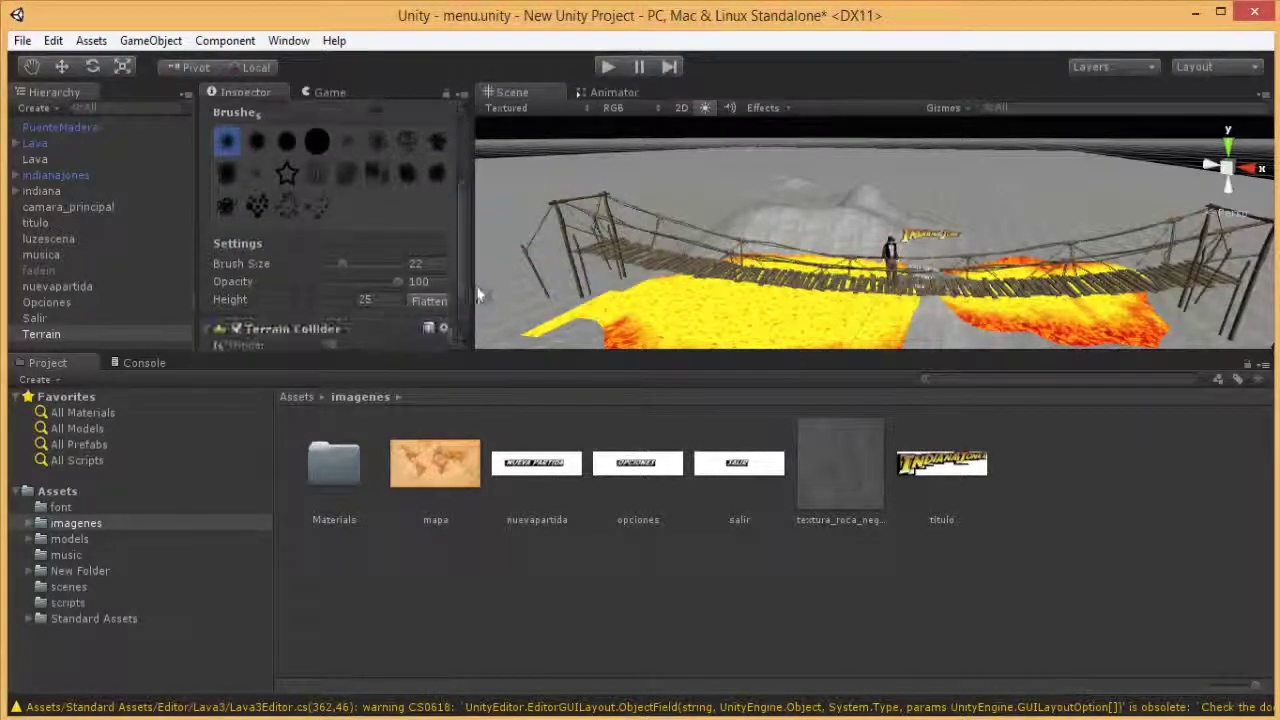
type("1")
key("Return")
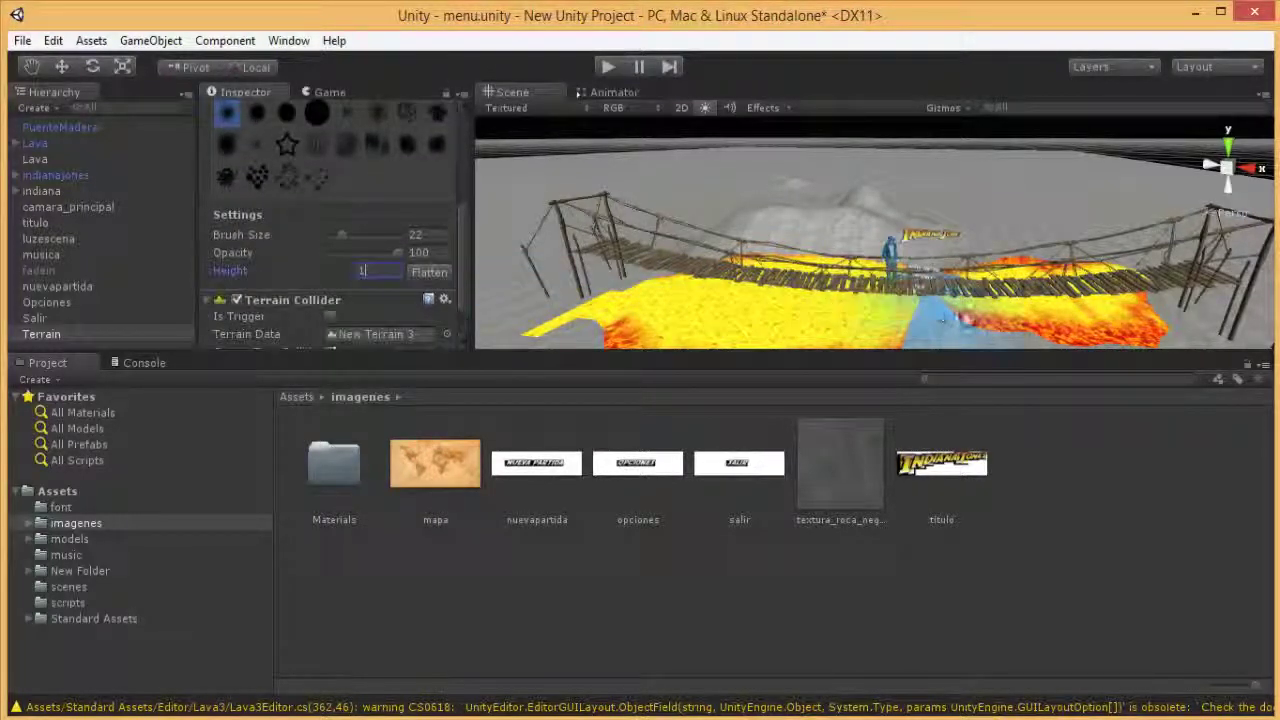
left_click_drag(894, 336, 805, 265)
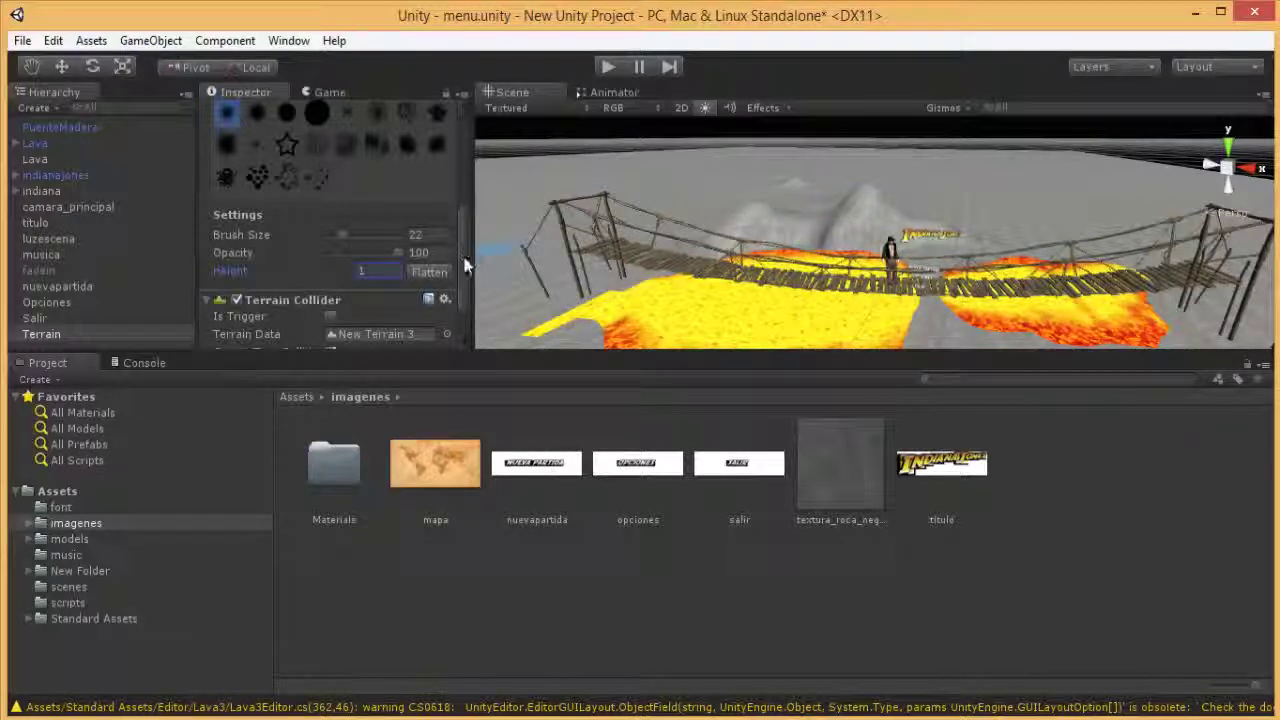
scroll(400, 200, "up", 5)
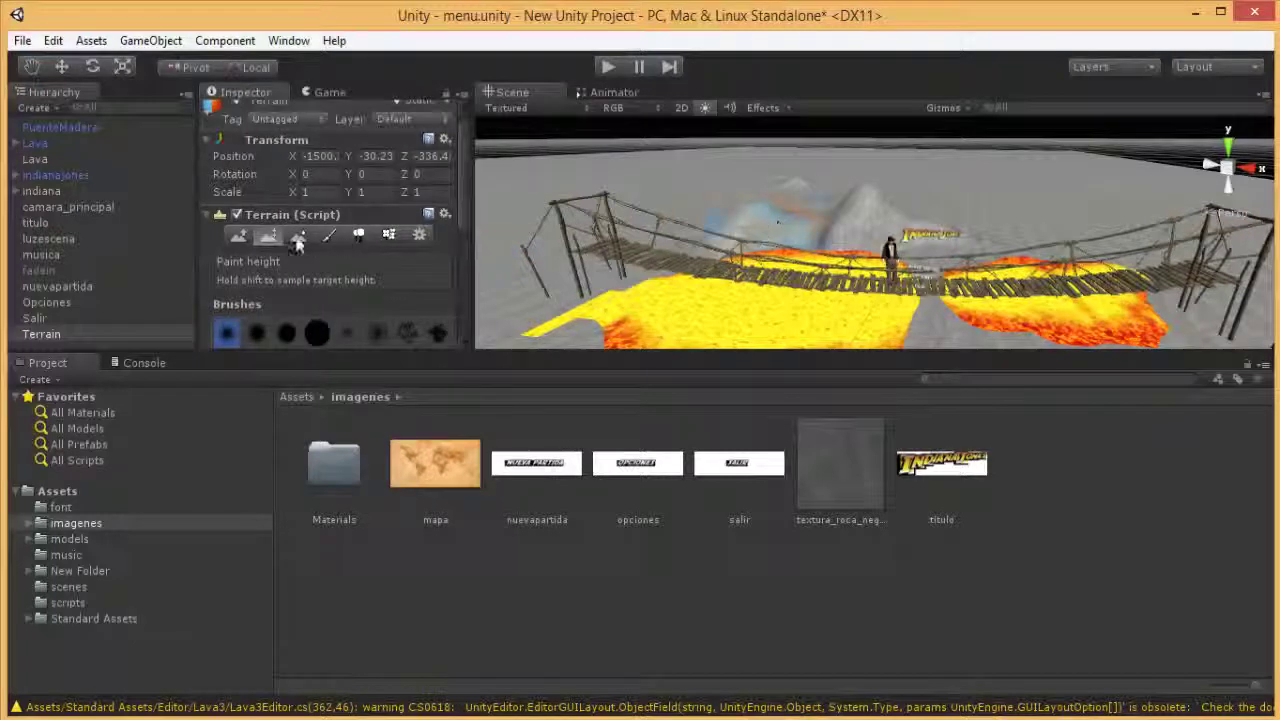
Step: Raise grey mountains behind the bridge, undoing one bad peak and enlarging the left mountain
left_click(238, 236)
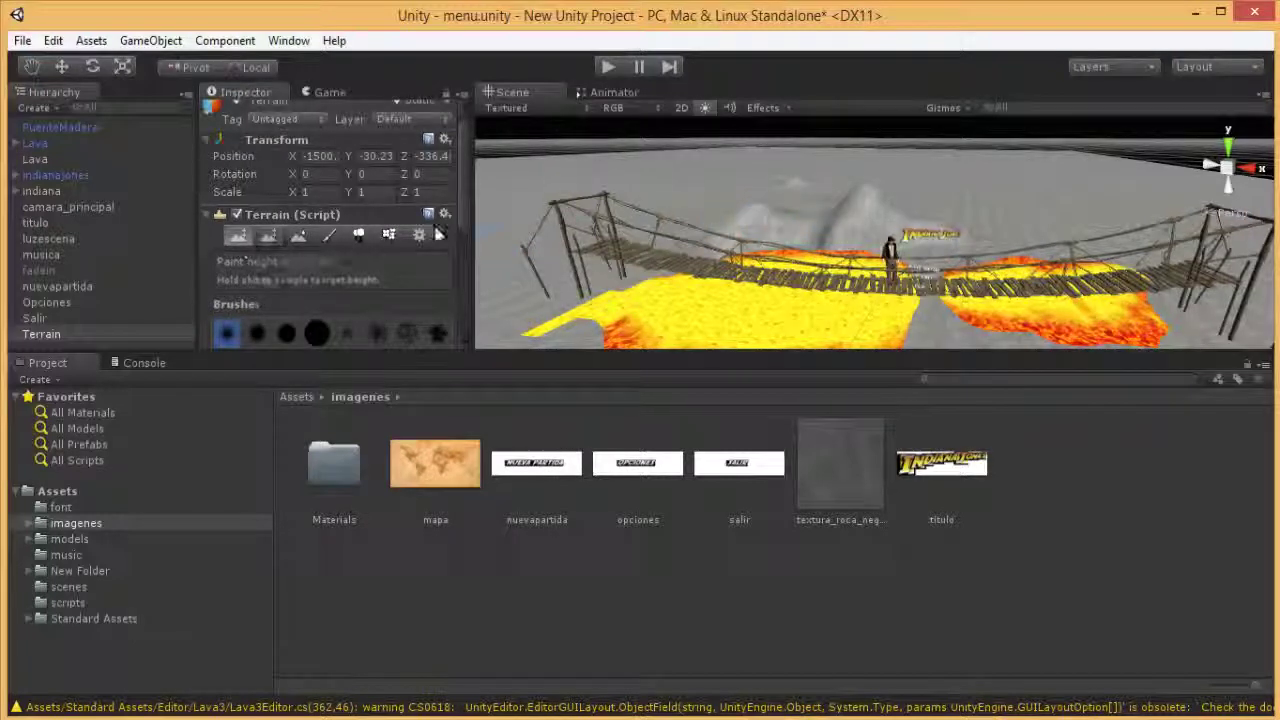
mouse_move(714, 215)
left_mouse_down()
mouse_move(1128, 211)
mouse_move(1051, 187)
mouse_move(878, 183)
mouse_move(935, 181)
mouse_move(650, 188)
left_mouse_up()
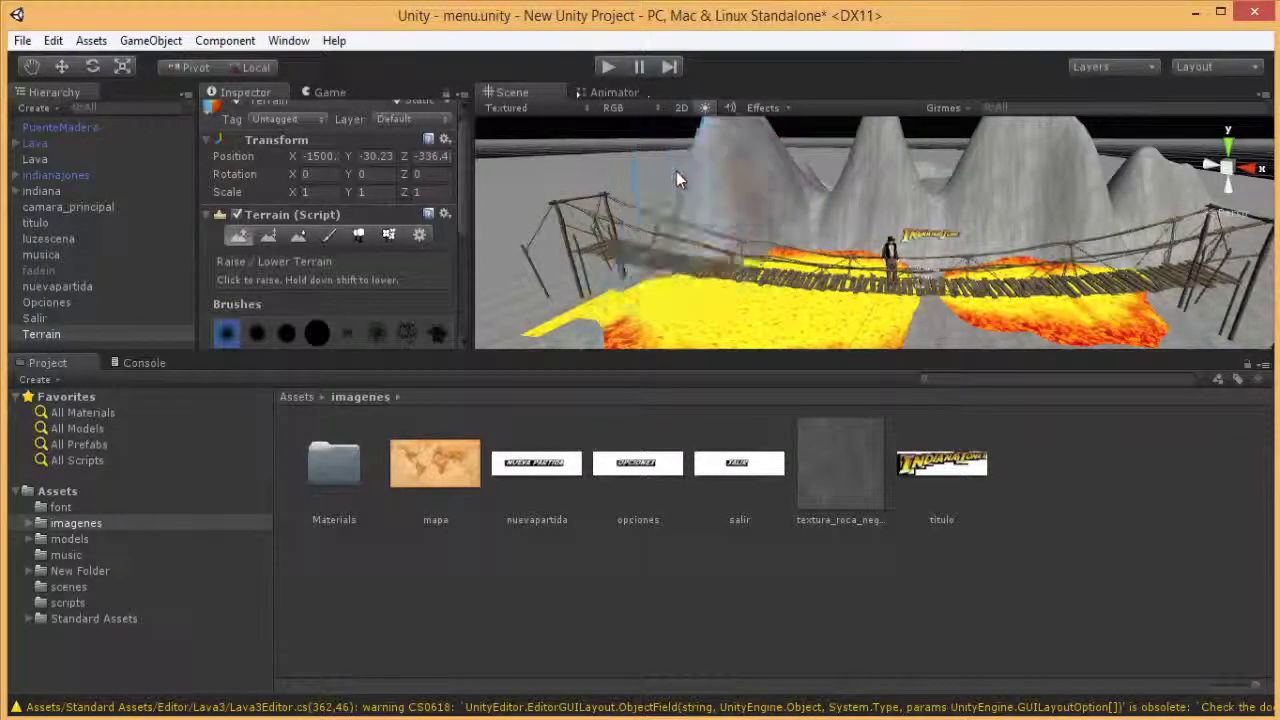
key("ctrl+z")
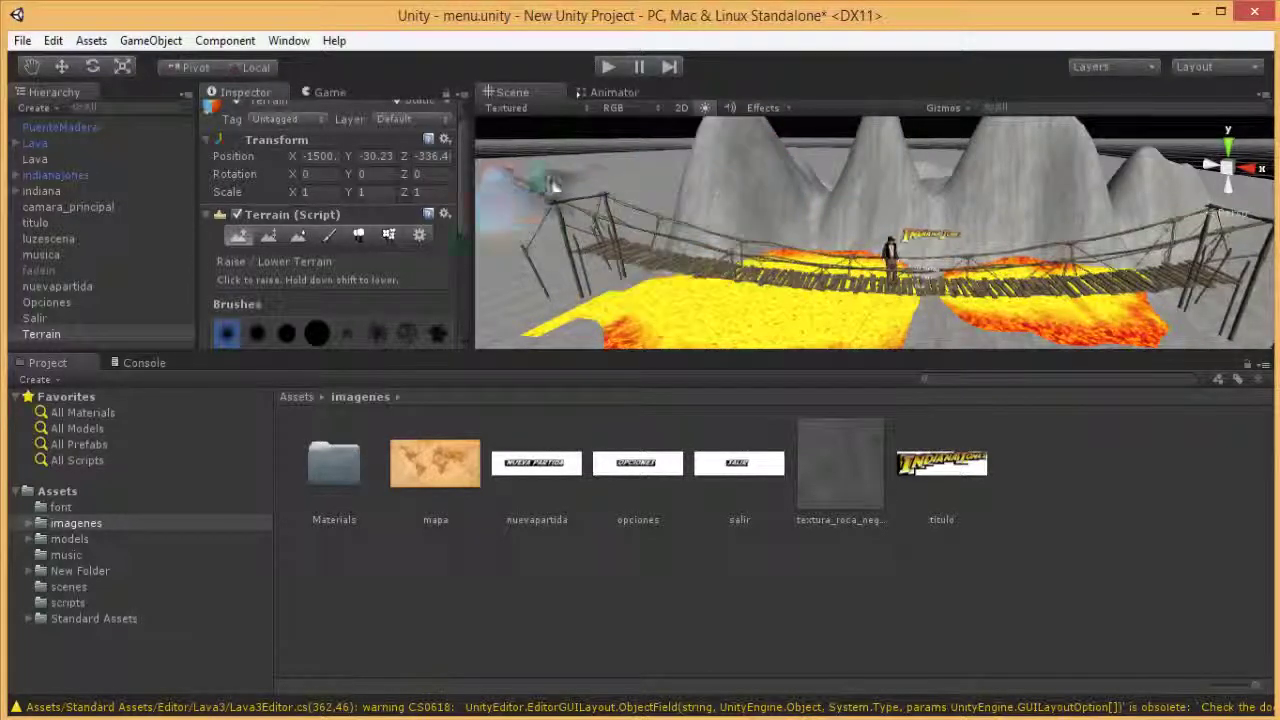
mouse_move(553, 184)
left_mouse_down()
mouse_move(700, 183)
mouse_move(500, 212)
mouse_move(583, 170)
mouse_move(695, 185)
left_mouse_up()
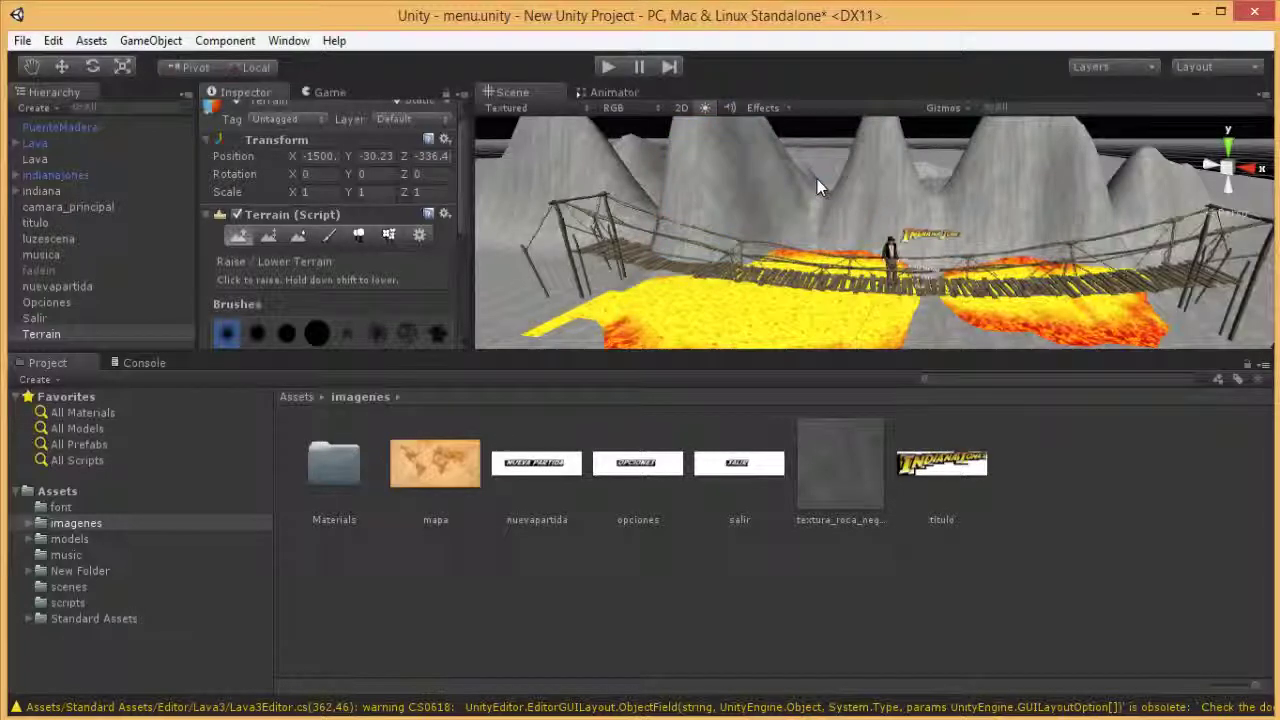
left_click_drag(881, 147, 839, 160, "alt")
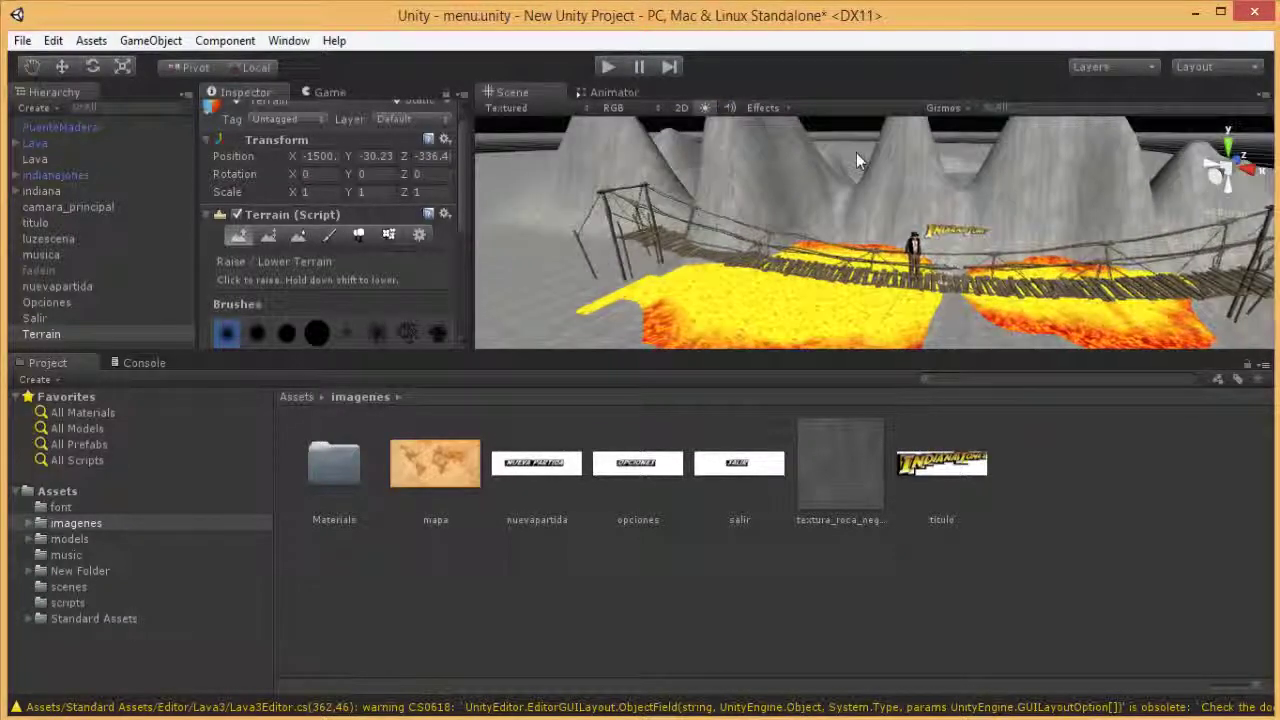
scroll(830, 158, "up", 2)
scroll(820, 159, "up", 2)
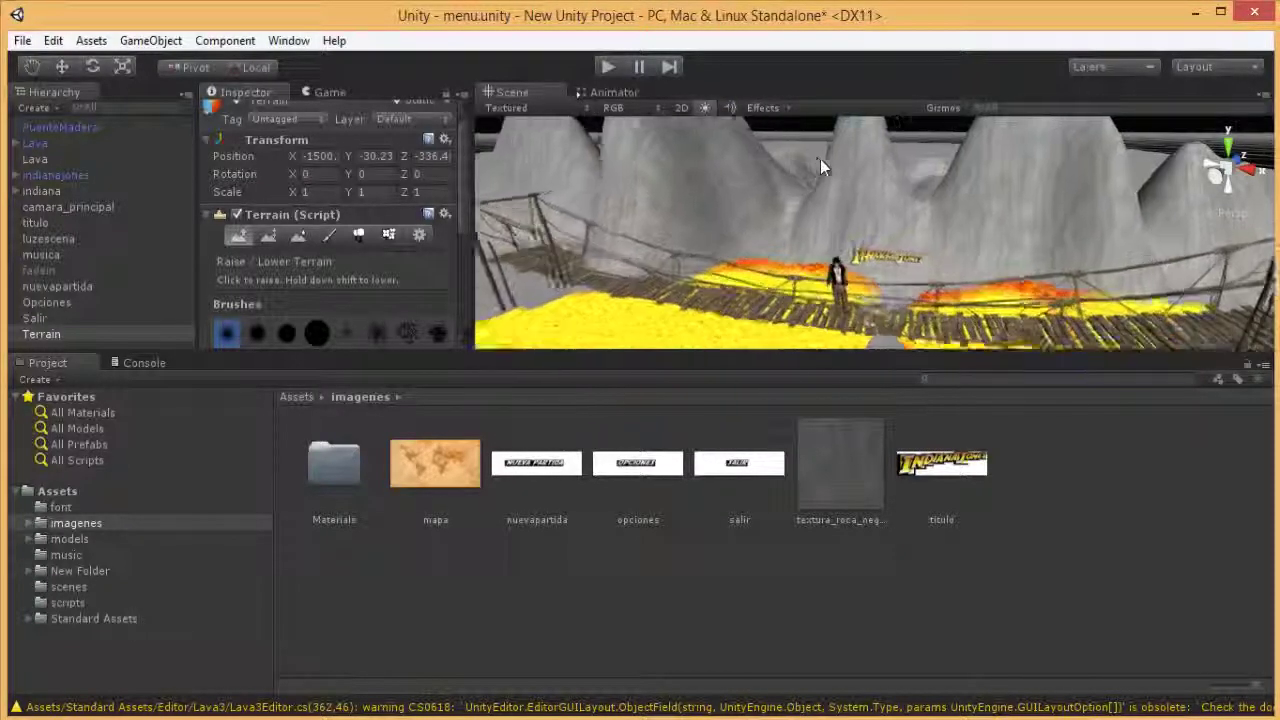
scroll(800, 170, "up", 3)
scroll(675, 213, "up", 2)
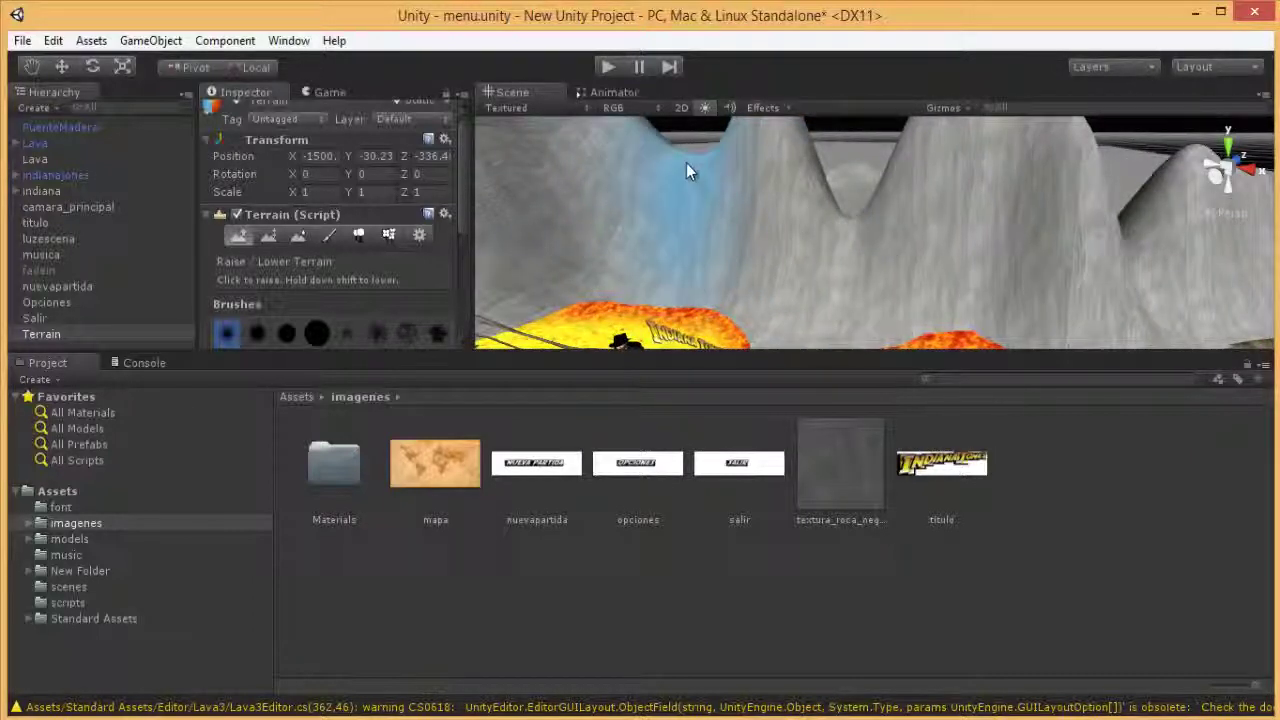
left_click_drag(629, 149, 755, 215, "alt")
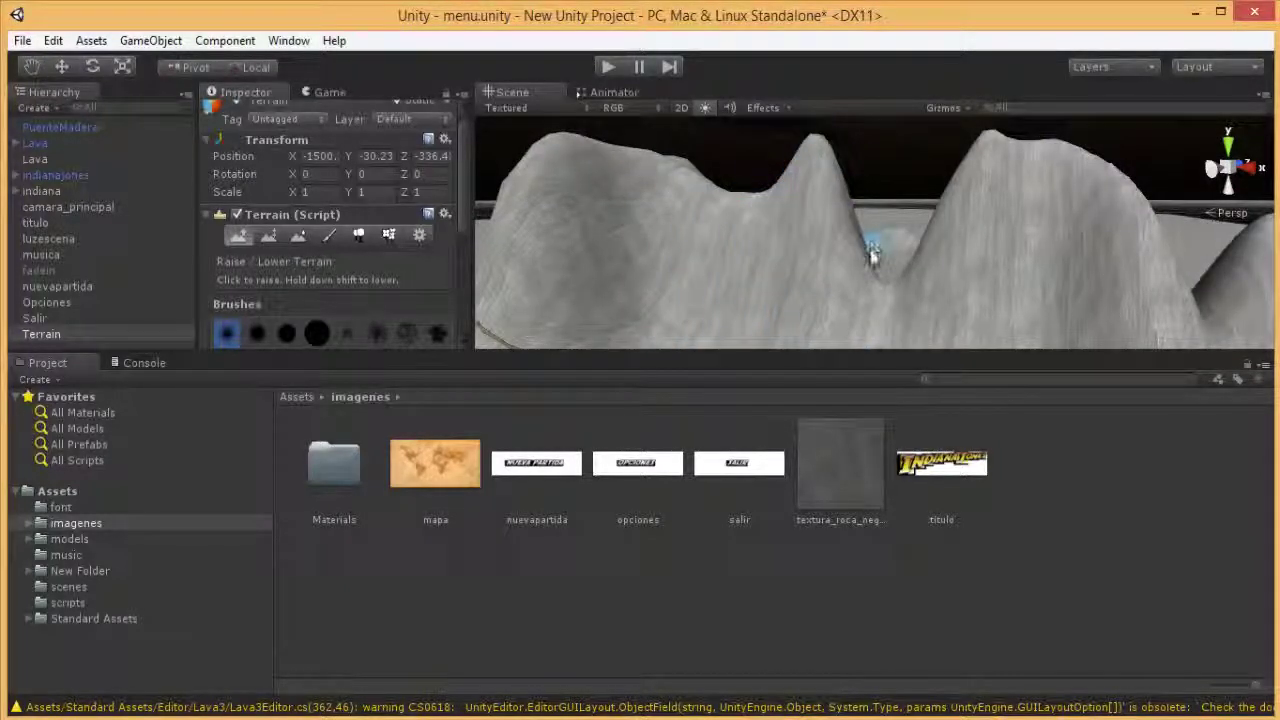
Step: Fill the valley between the peaks, widen the ridge crest, and raise the right side into a tall wall
mouse_move(888, 292)
left_mouse_down()
mouse_move(877, 185)
mouse_move(959, 164)
mouse_move(946, 172)
left_mouse_up()
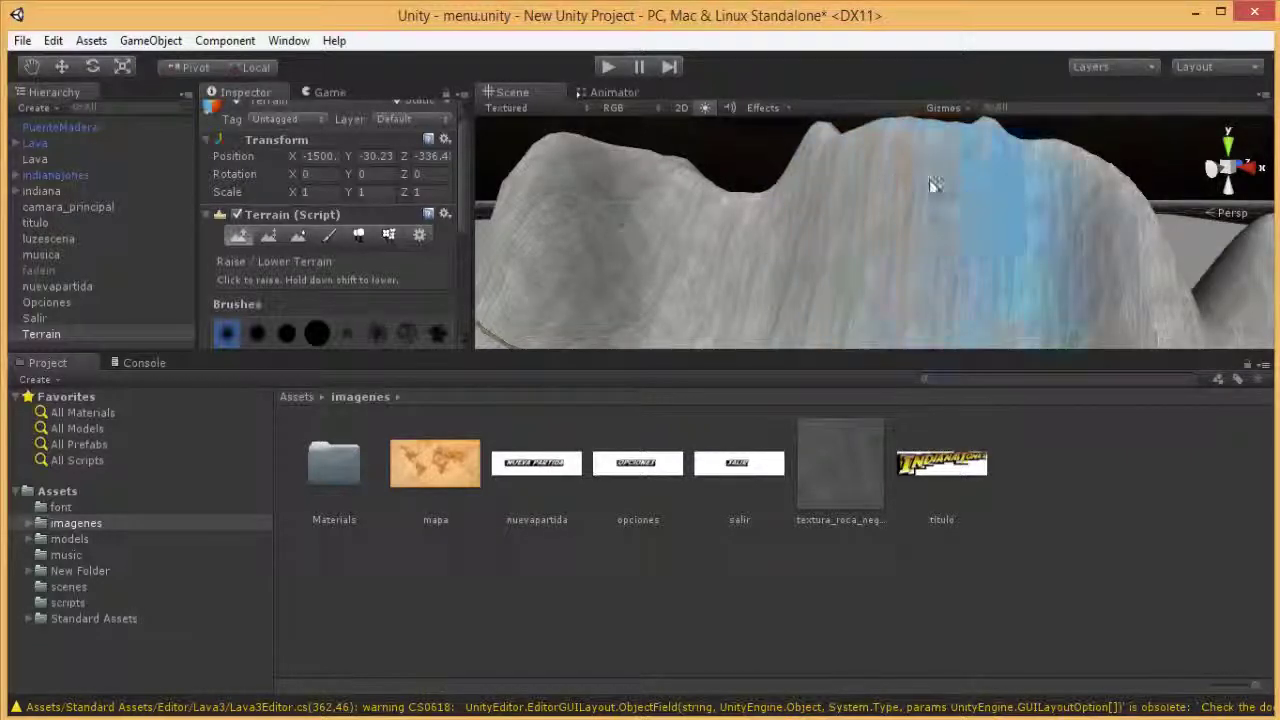
mouse_move(815, 194)
left_mouse_down()
mouse_move(727, 207)
mouse_move(737, 184)
mouse_move(594, 157)
mouse_move(864, 219)
left_mouse_up()
mouse_move(915, 236)
right_mouse_down()
mouse_move(1005, 249)
mouse_move(1035, 327)
mouse_move(892, 259)
right_mouse_up()
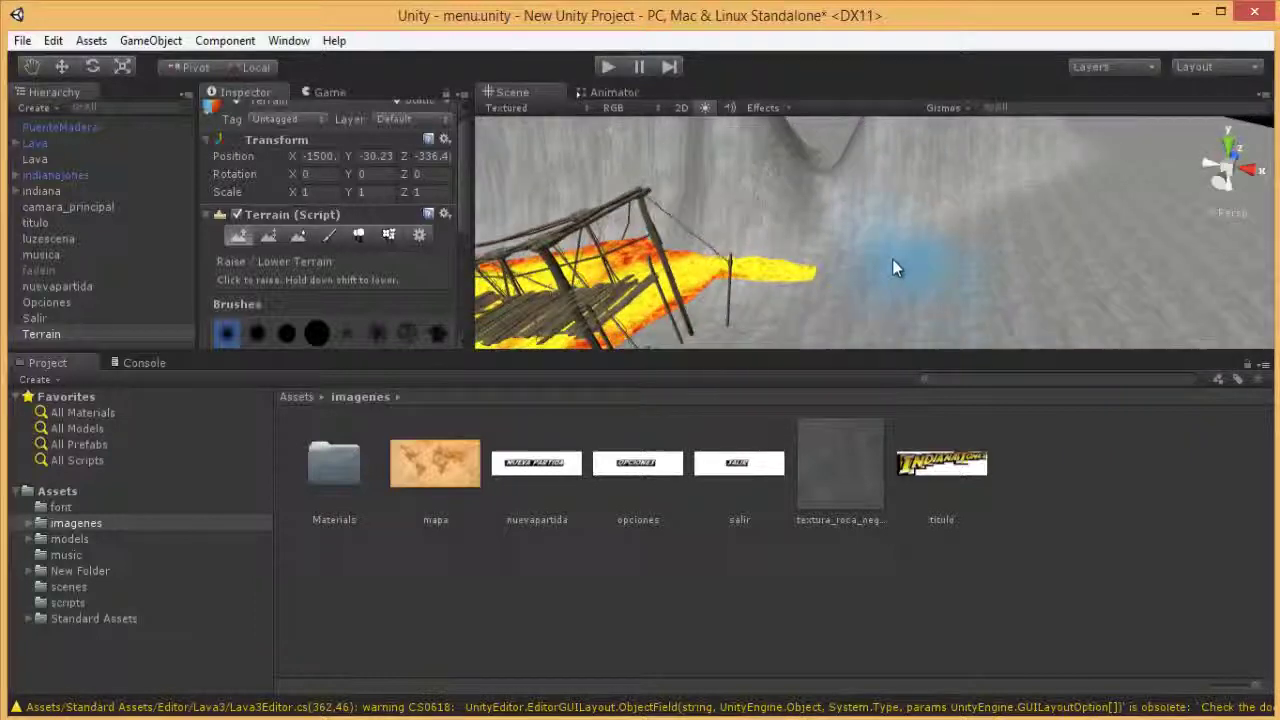
mouse_move(899, 254)
left_mouse_down()
mouse_move(1070, 200)
mouse_move(840, 175)
mouse_move(1058, 174)
left_mouse_up()
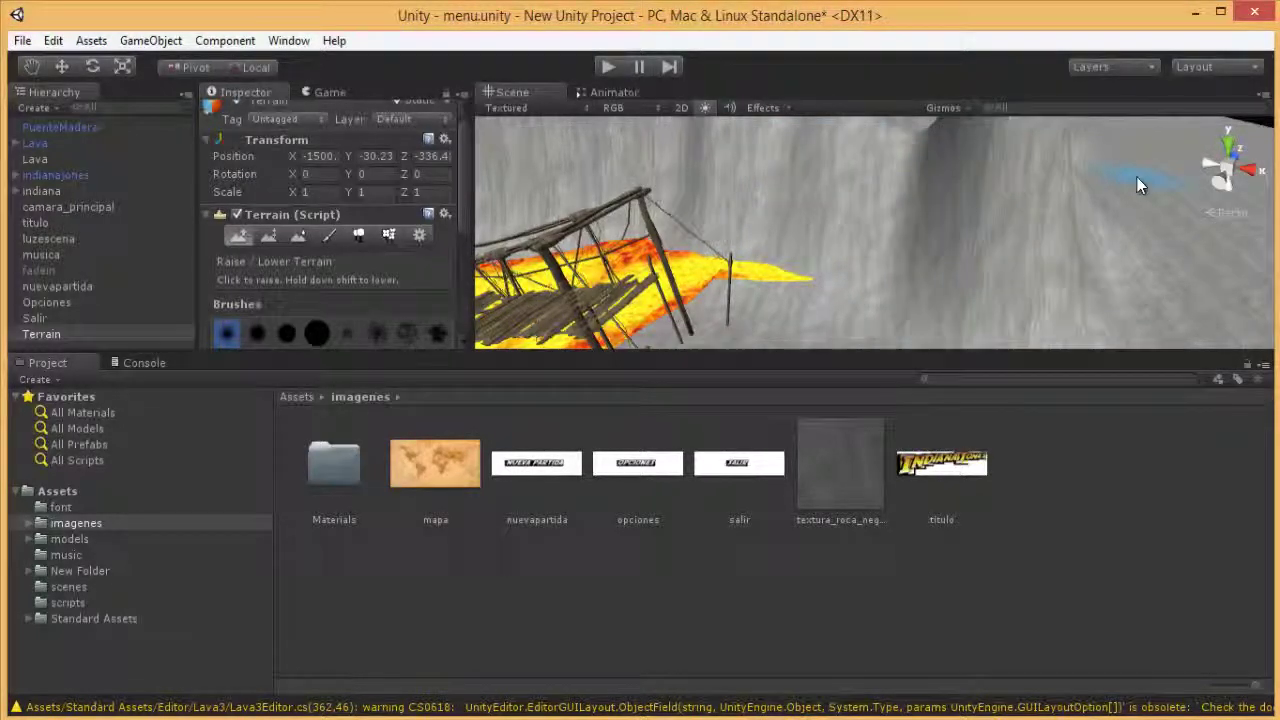
mouse_move(1136, 176)
left_mouse_down("alt")
mouse_move(1001, 184)
mouse_move(927, 233)
mouse_move(1036, 262)
mouse_move(745, 296)
left_mouse_up("alt")
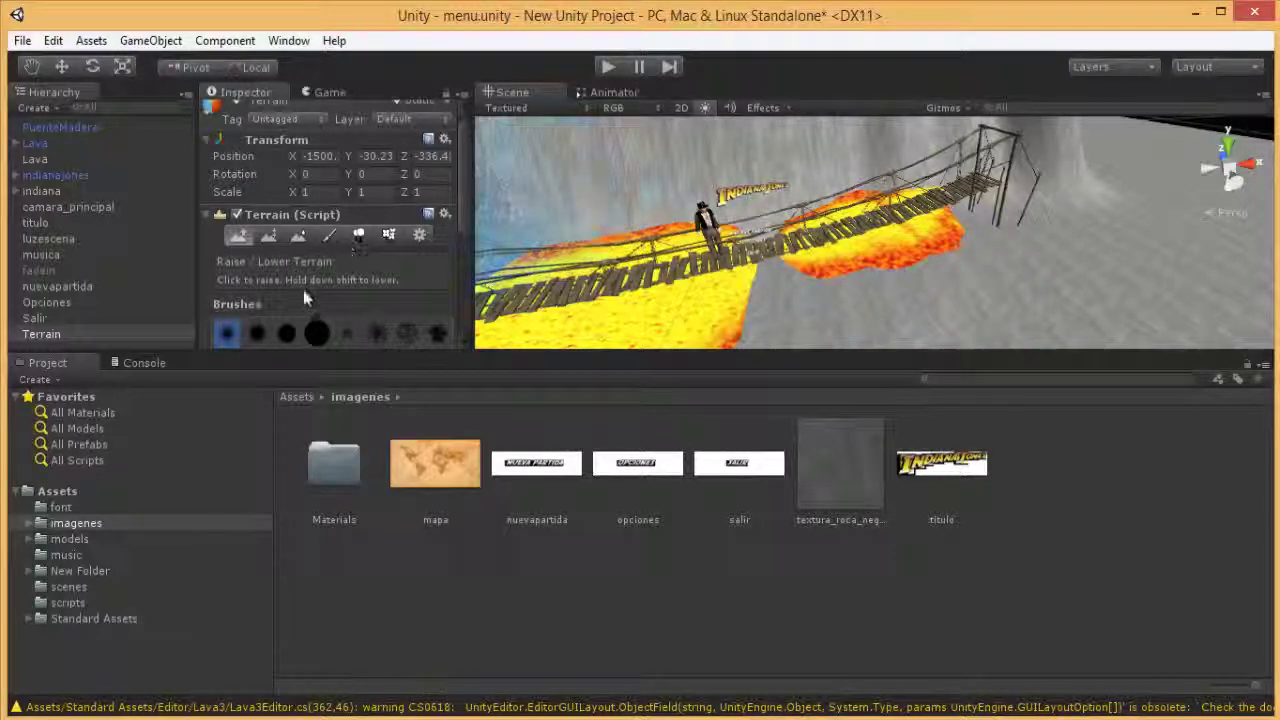
left_click(61, 66)
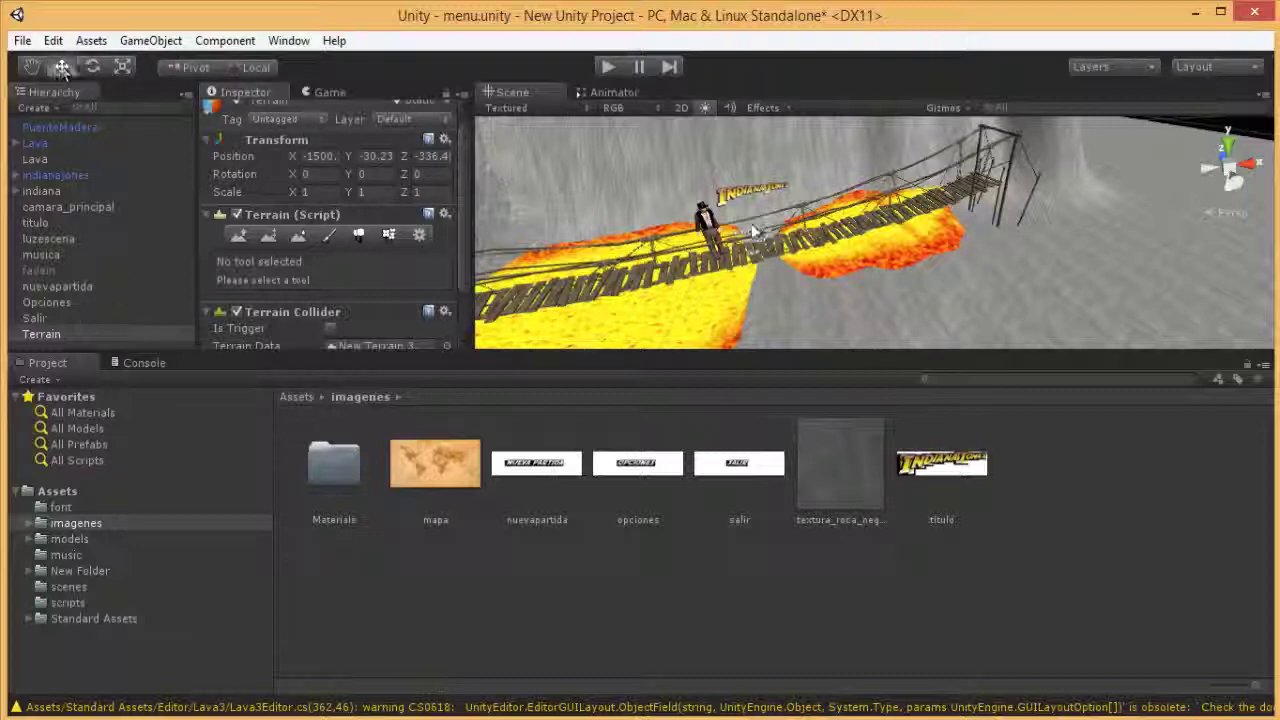
Step: Move the terrain up along Y from -30.23 to -22.20
scroll(753, 230, "down", 3)
scroll(753, 230, "down", 3)
scroll(753, 230, "down", 3)
scroll(753, 230, "down", 3)
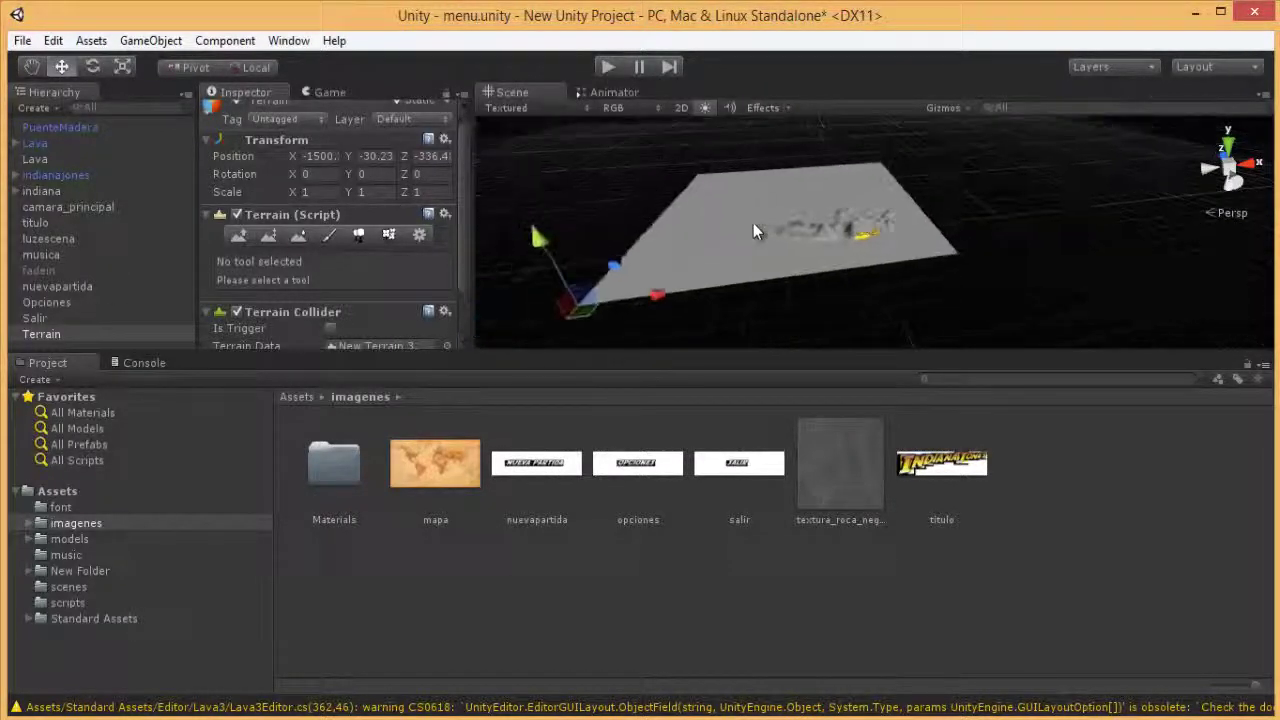
scroll(753, 223, "up", 2)
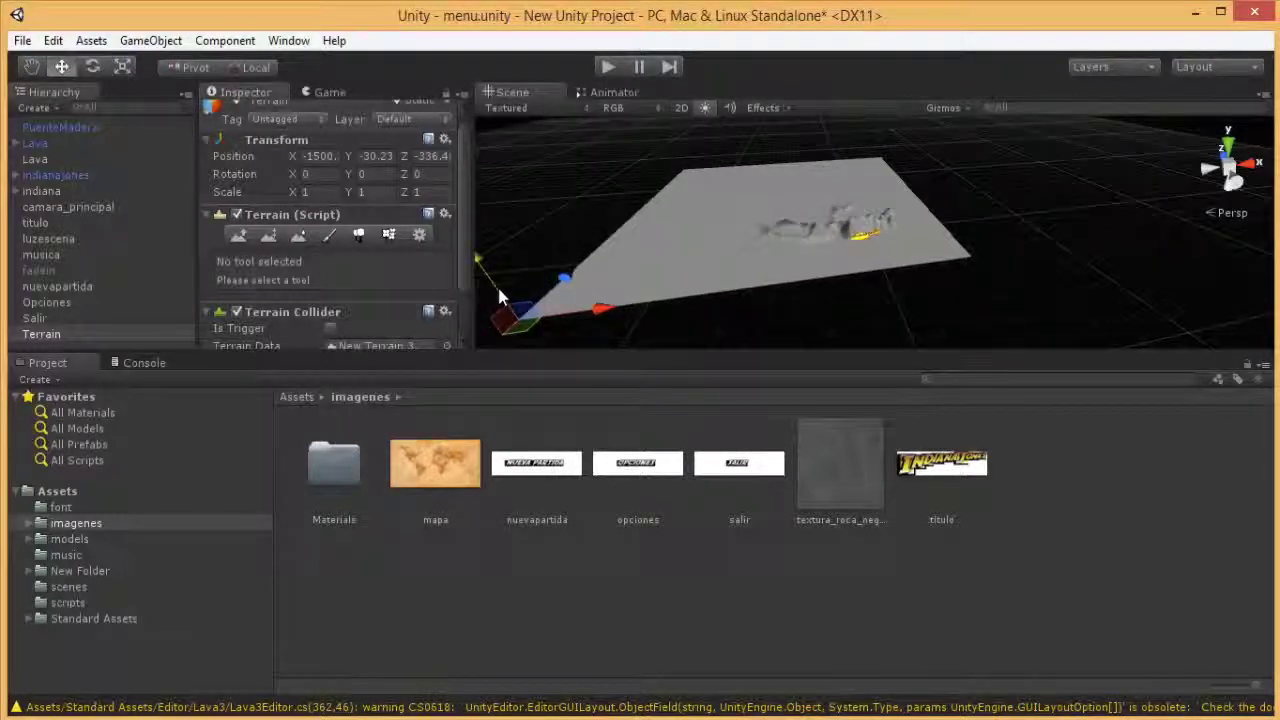
left_click_drag(499, 291, 495, 283)
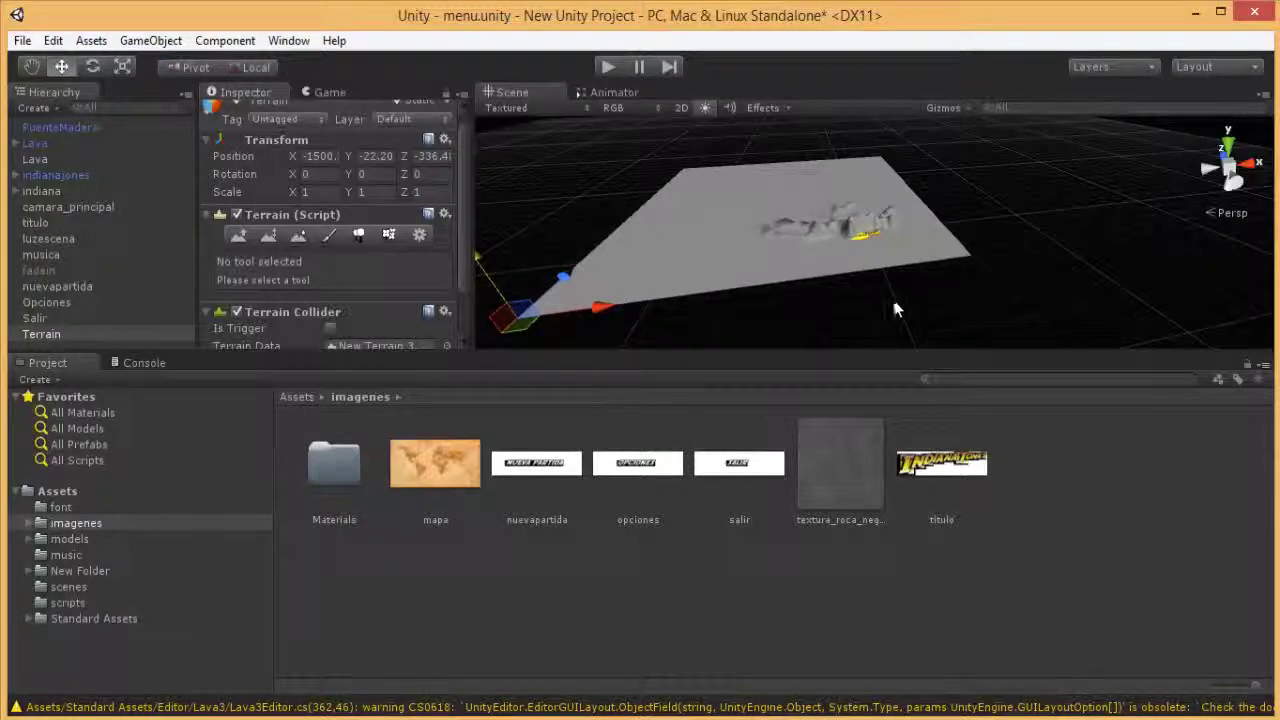
scroll(893, 311, "up", 5)
scroll(891, 303, "up", 5)
scroll(890, 304, "up", 5)
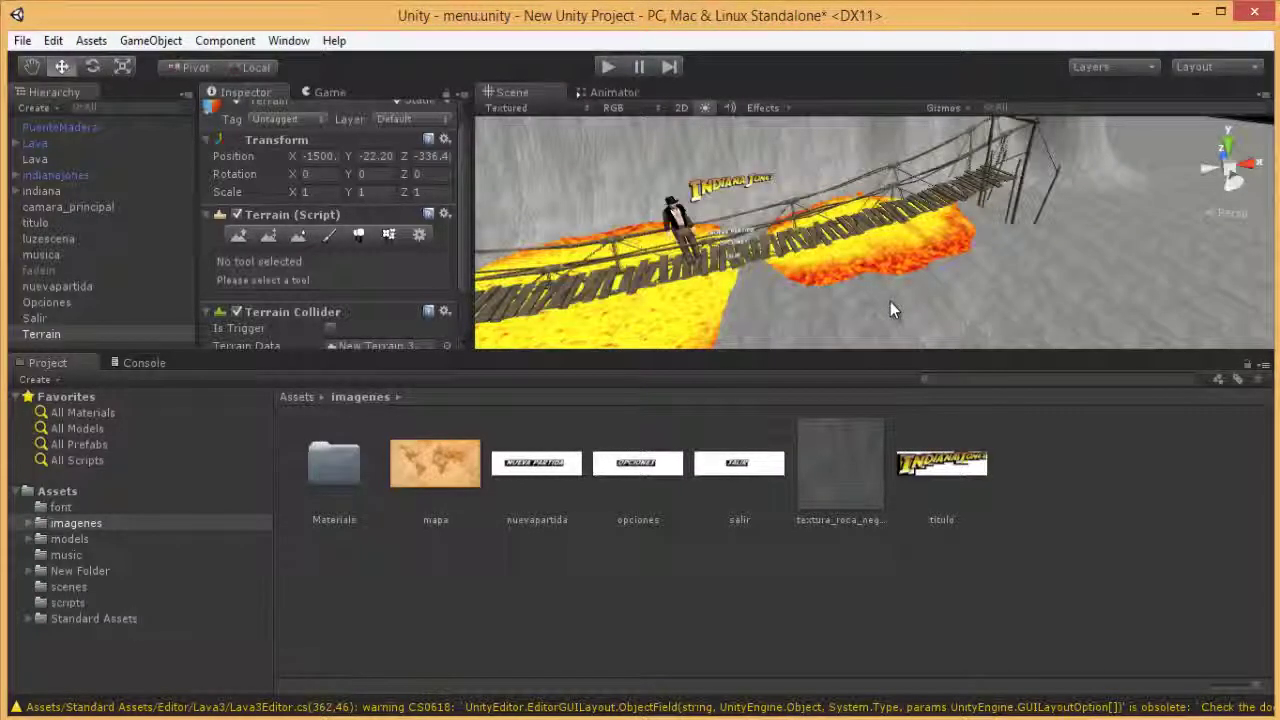
left_click_drag(890, 301, 826, 293, "alt")
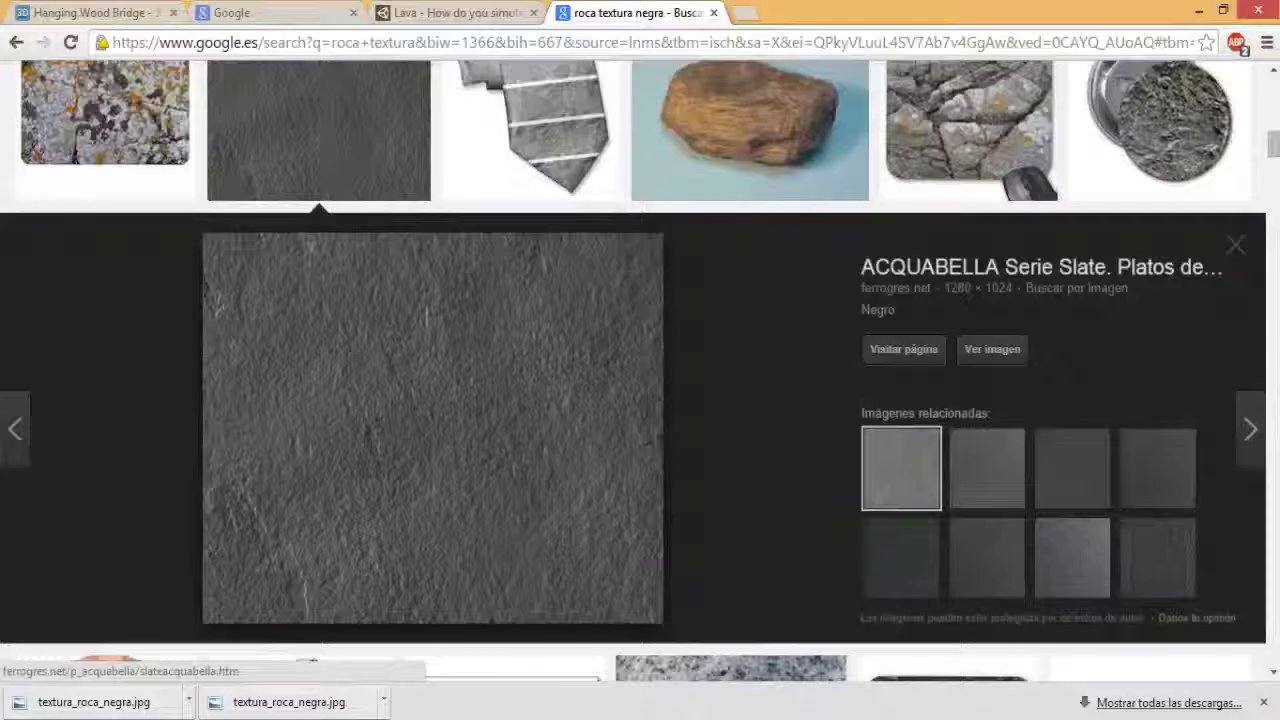
Step: Close the image preview and change the search to 'roca negra'
left_click(16, 42)
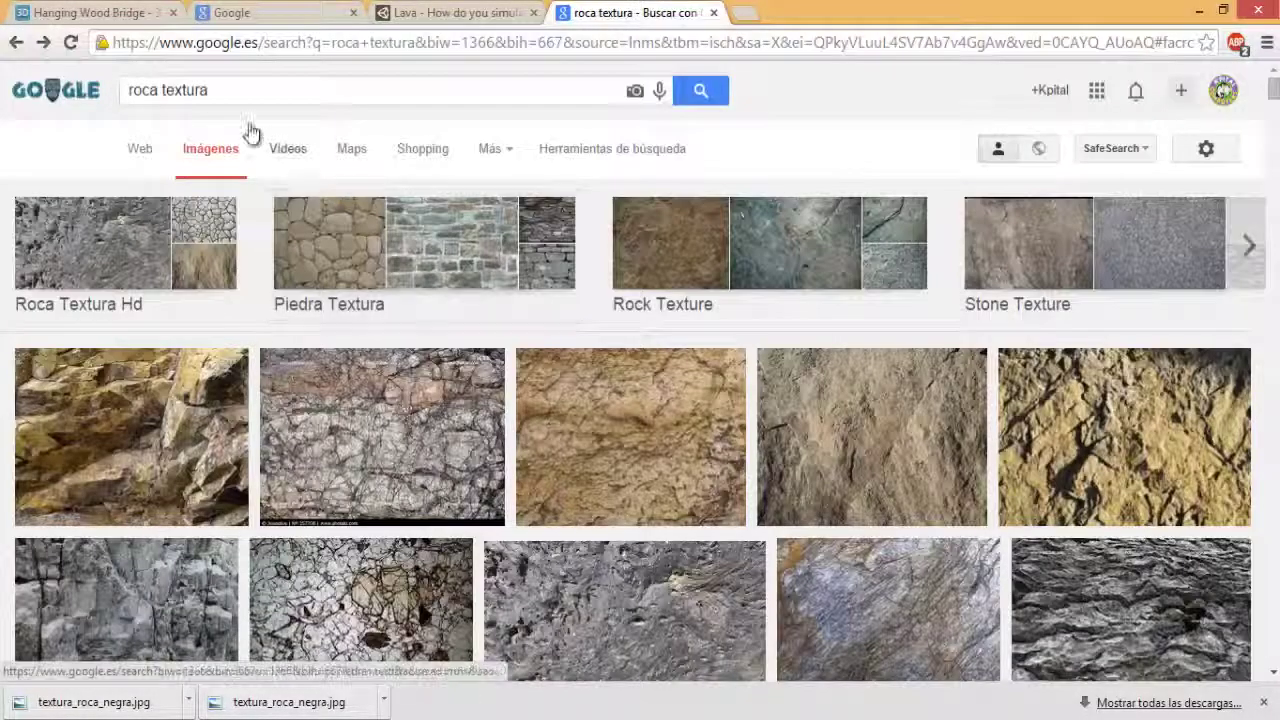
scroll(251, 131, "down", 5)
scroll(246, 103, "down", 5)
scroll(331, 206, "down", 5)
scroll(285, 188, "up", 5)
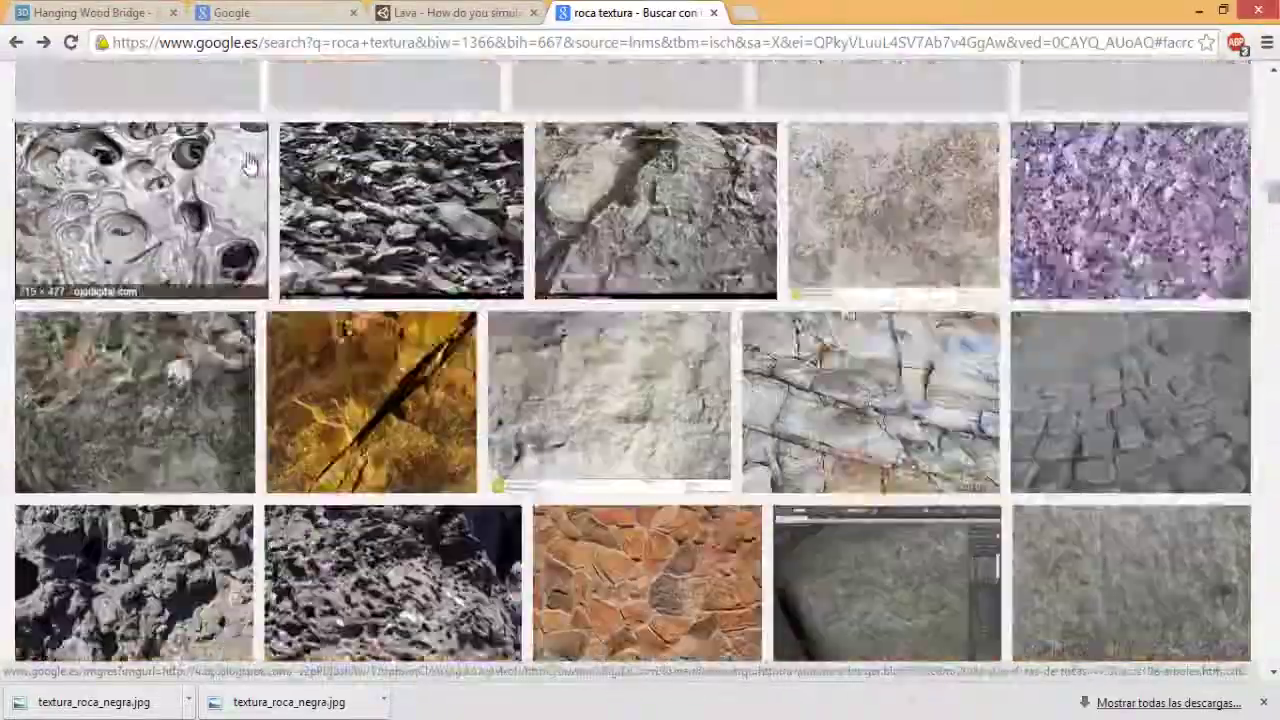
scroll(250, 160, "up", 5)
scroll(240, 157, "up", 5)
scroll(235, 140, "up", 5)
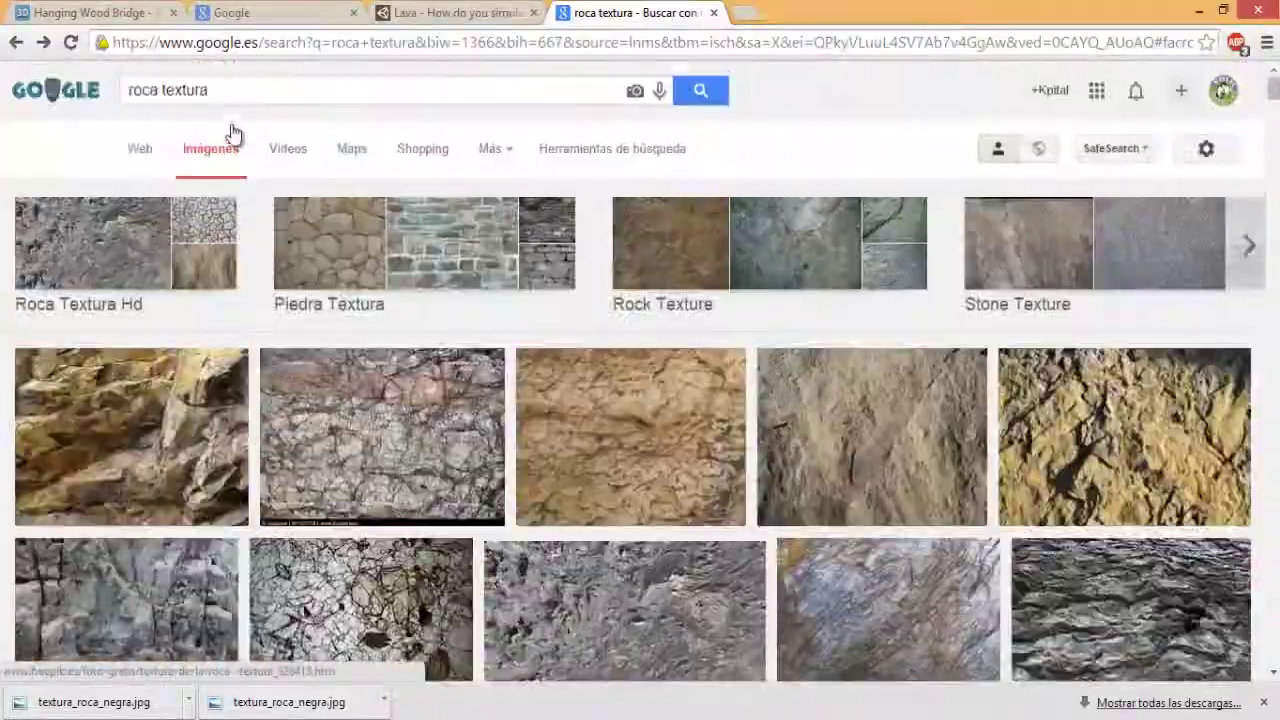
double_click(182, 90)
key("BackSpace")
type("negra")
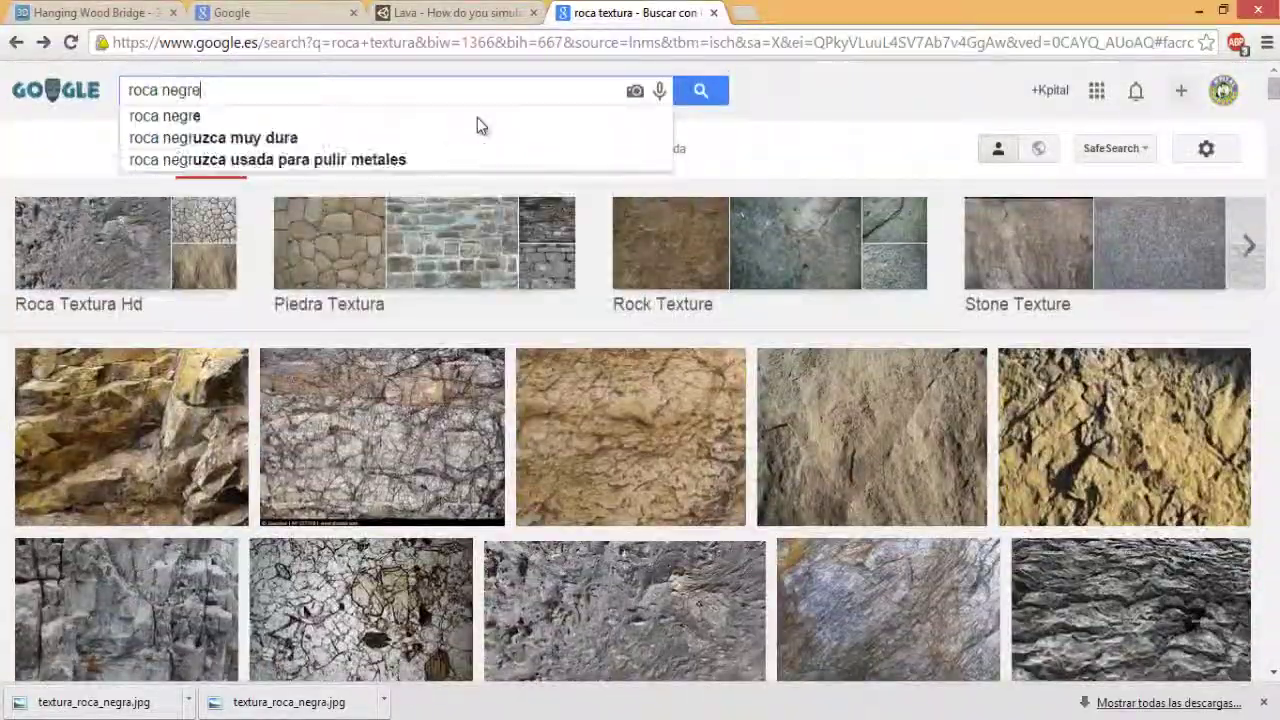
key("Return")
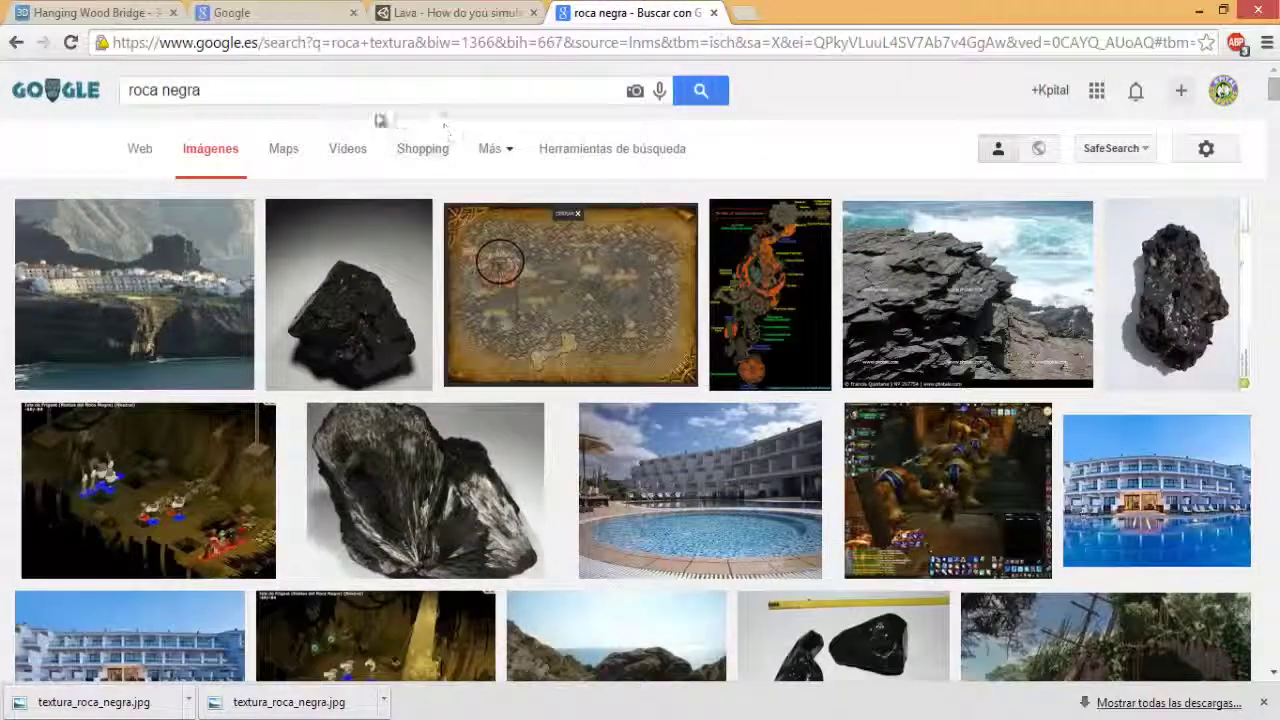
Step: Search images for 'rock black texture' and browse the dark stone results
left_click(333, 91)
key("ctrl+a")
type("rock blac")
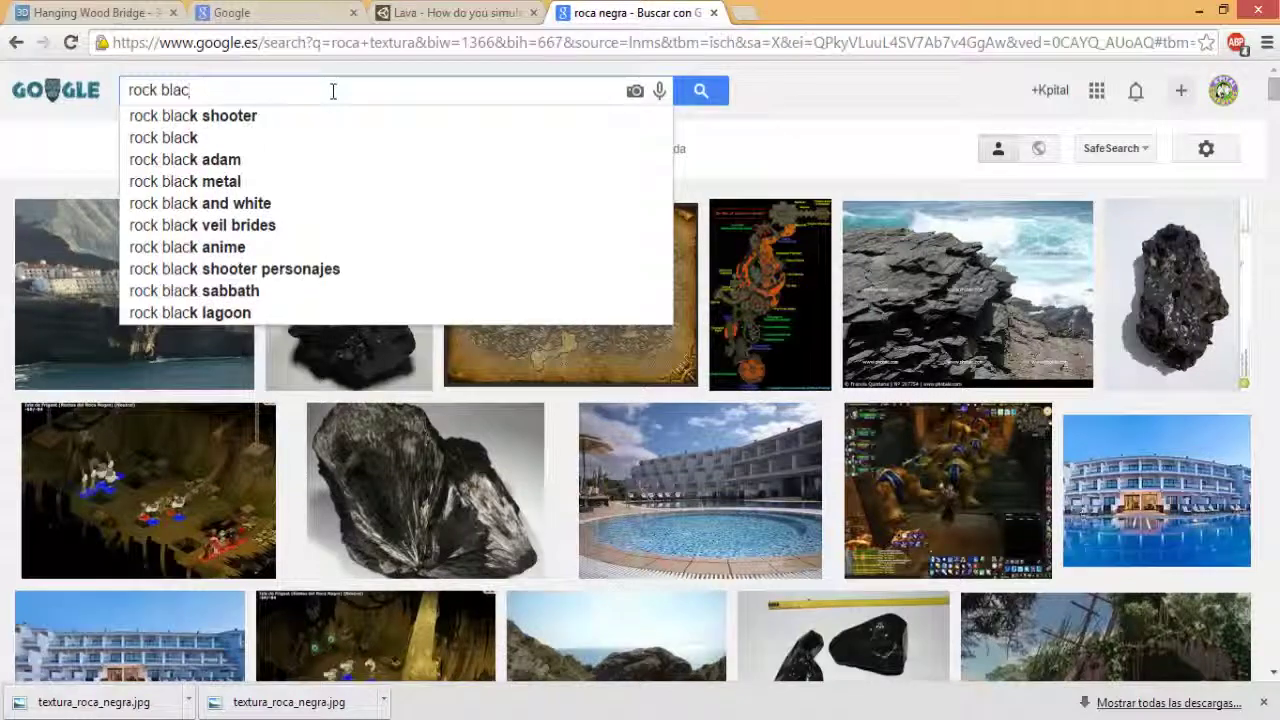
type("k te")
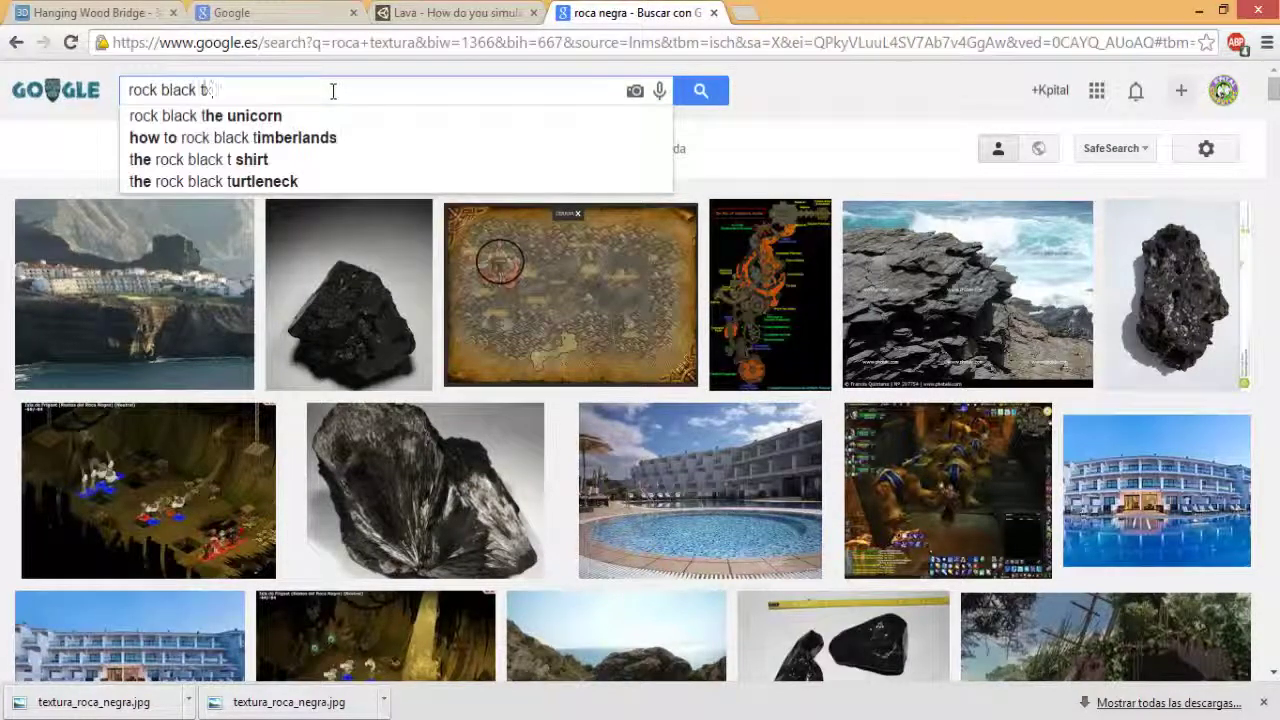
type("xture")
key("Return")
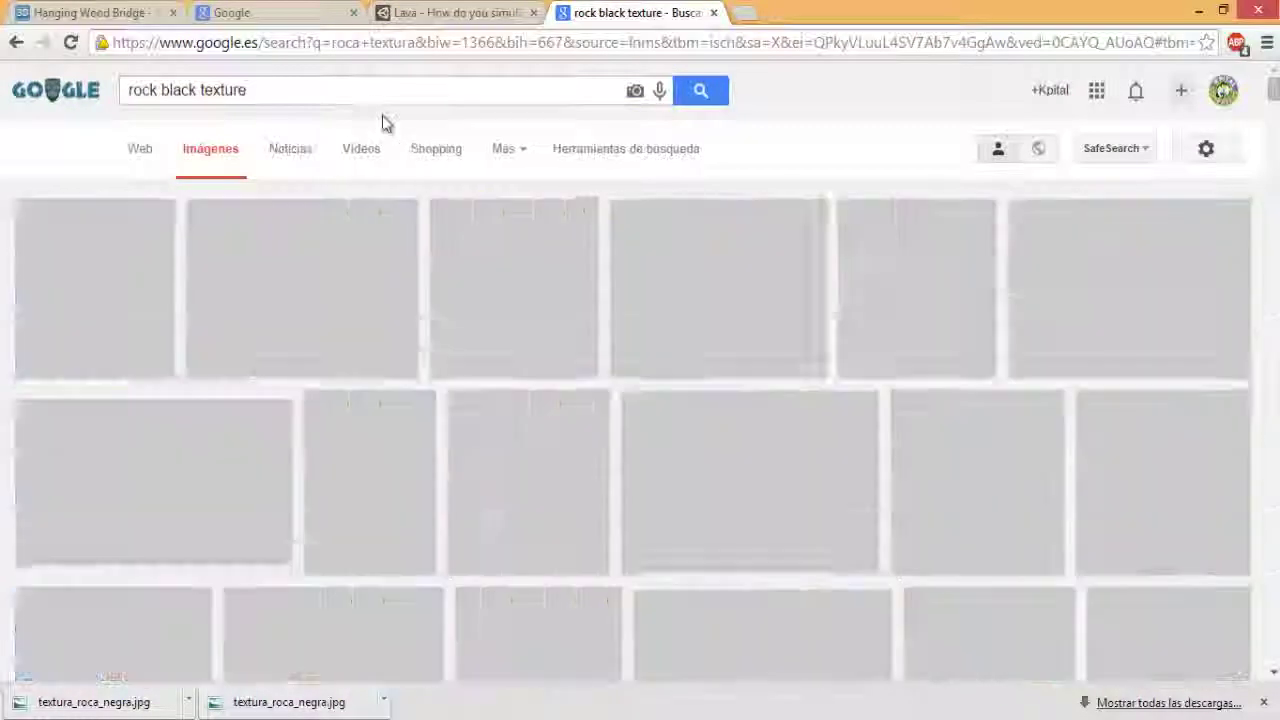
scroll(366, 171, "down", 2)
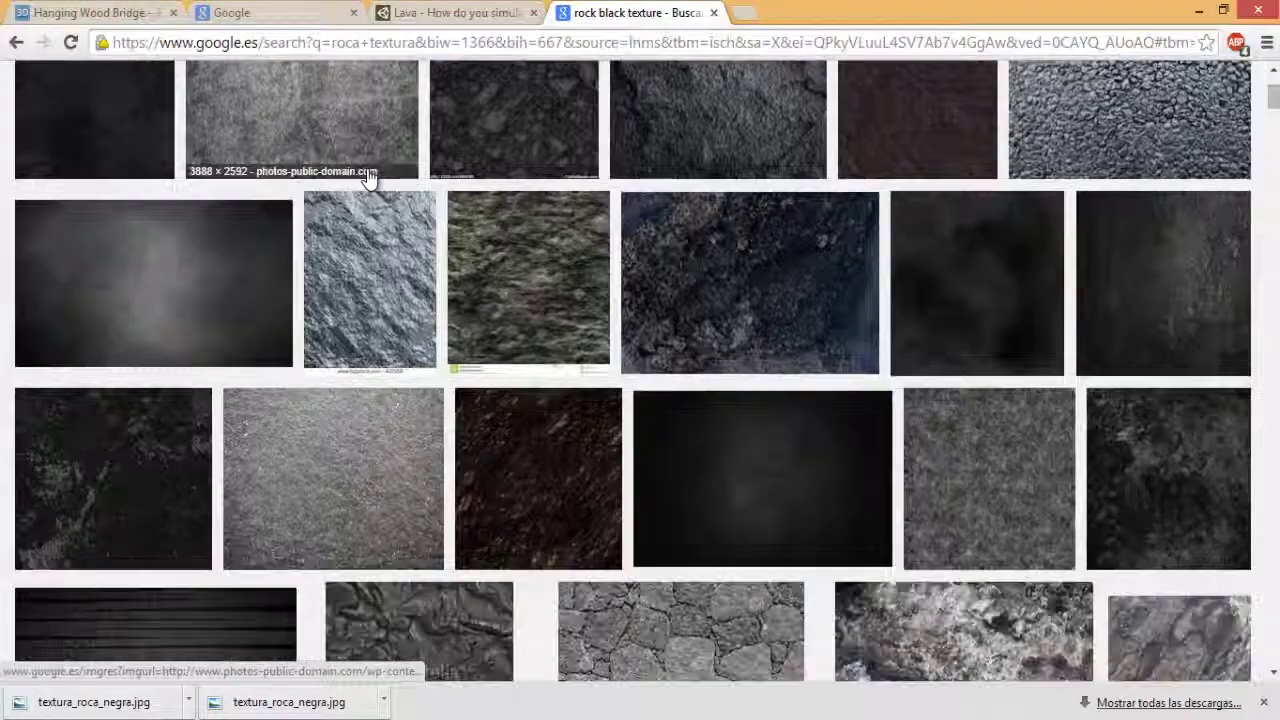
scroll(363, 204, "down", 5)
scroll(363, 204, "down", 4)
scroll(360, 210, "down", 1)
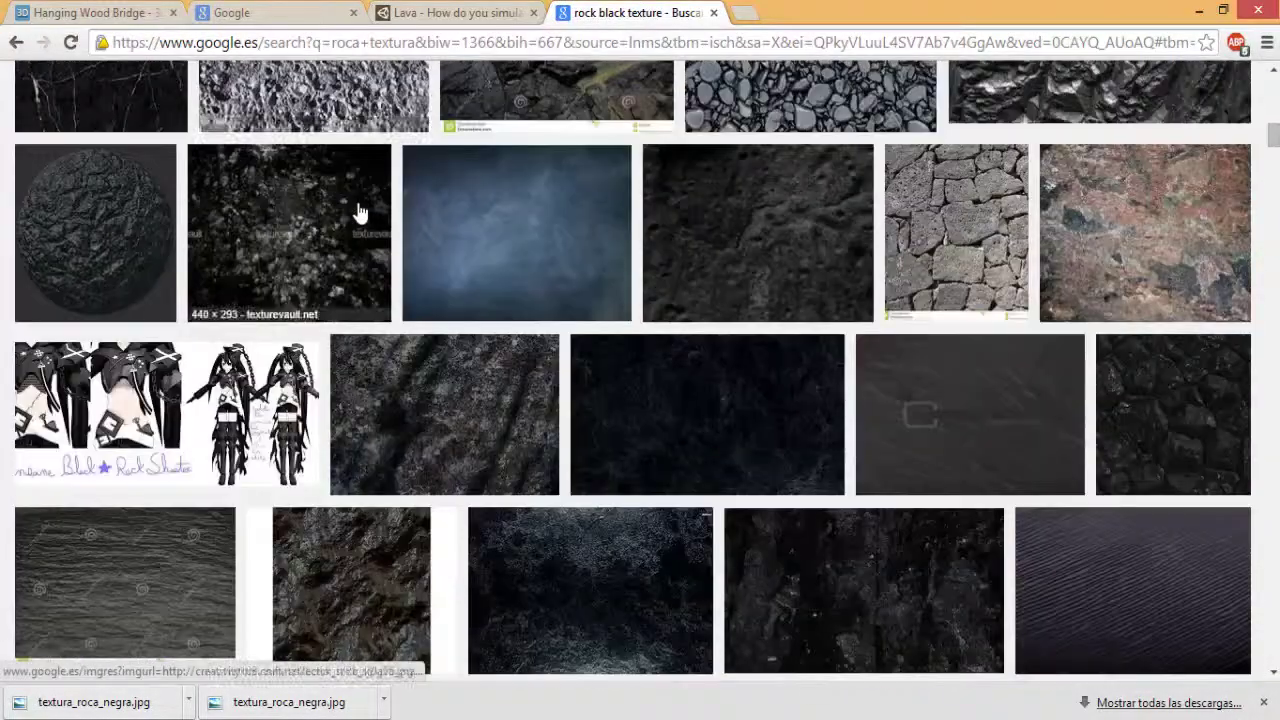
scroll(360, 212, "down", 2)
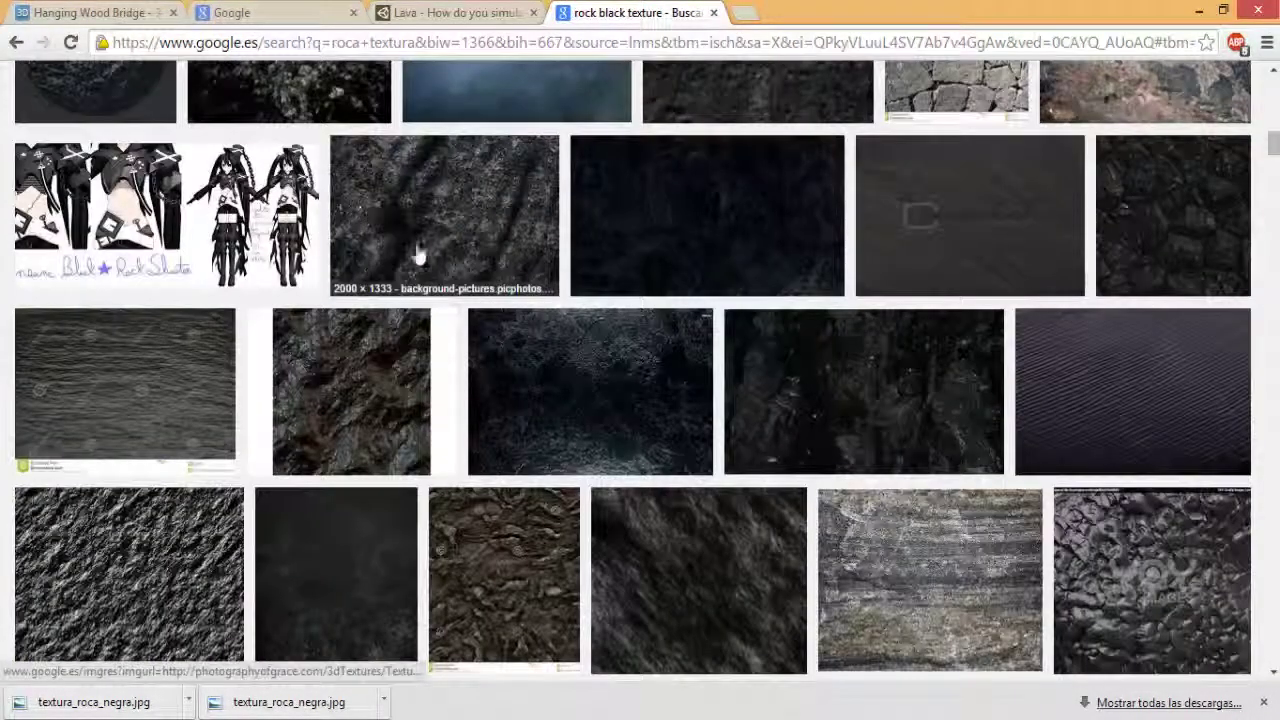
scroll(563, 415, "down", 4)
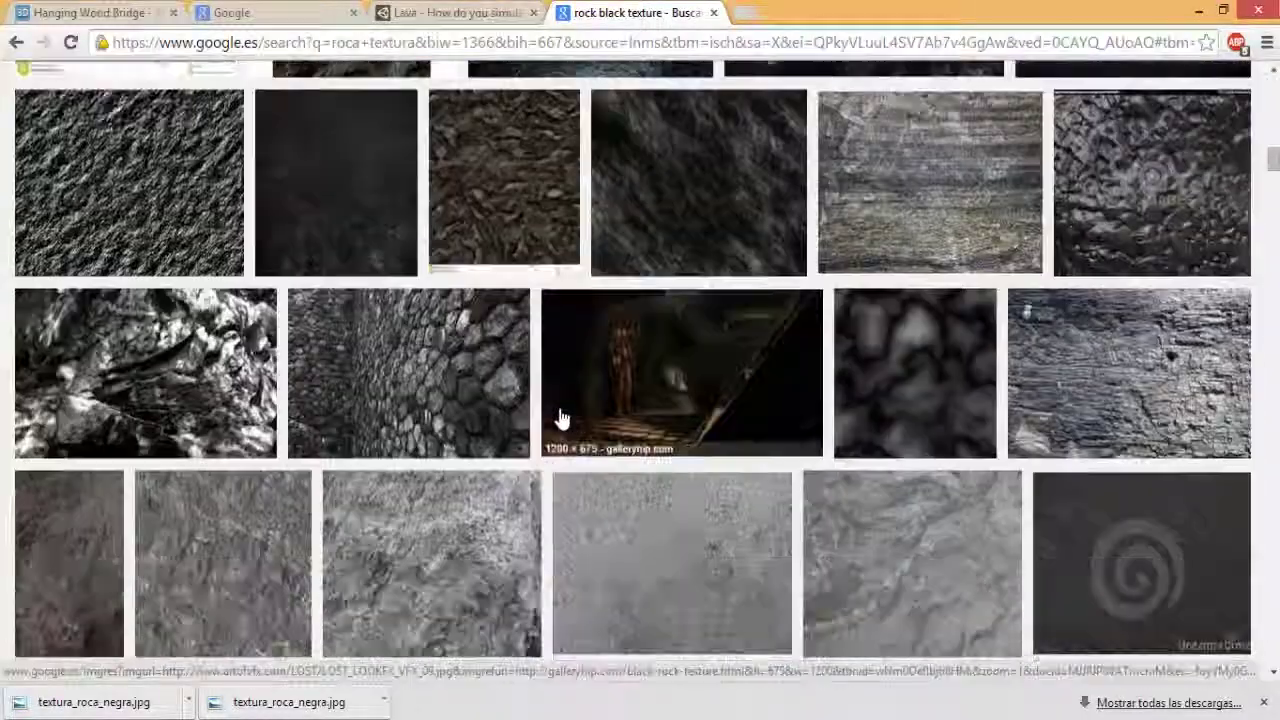
scroll(563, 415, "down", 2)
scroll(563, 415, "down", 4)
scroll(563, 415, "down", 4)
scroll(563, 415, "down", 4)
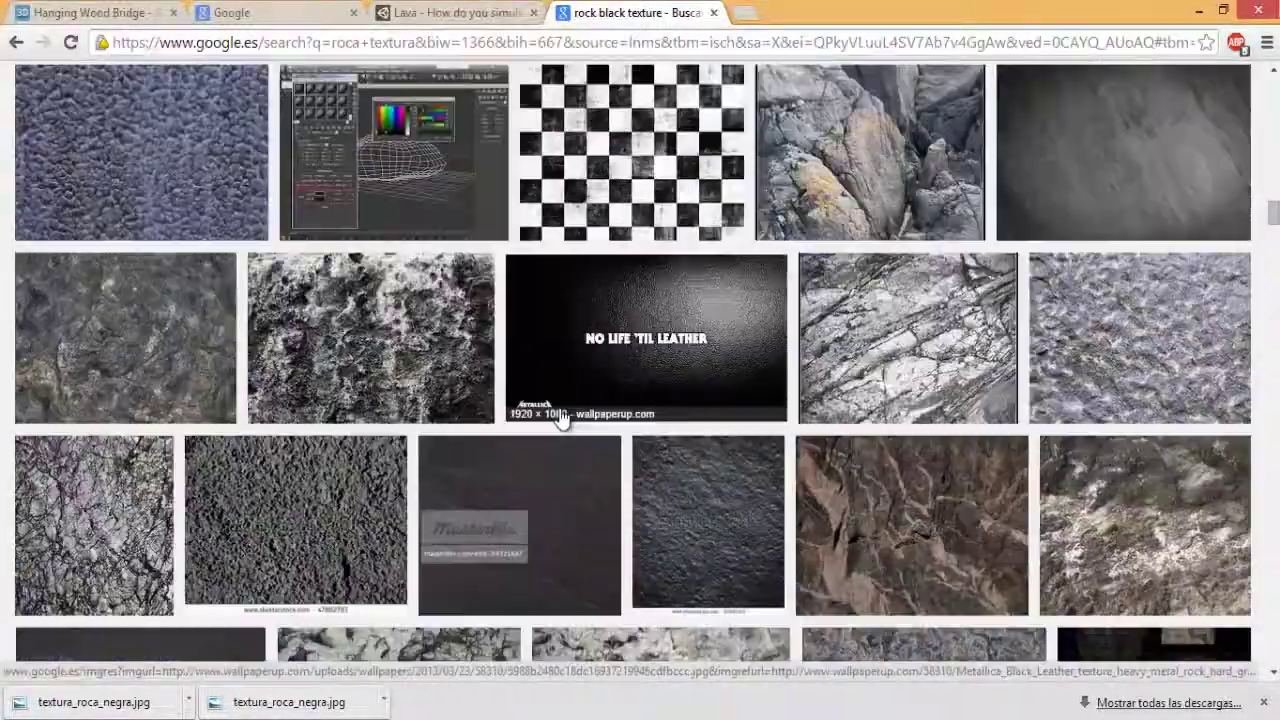
scroll(563, 415, "down", 4)
scroll(563, 415, "down", 4)
scroll(563, 415, "down", 2)
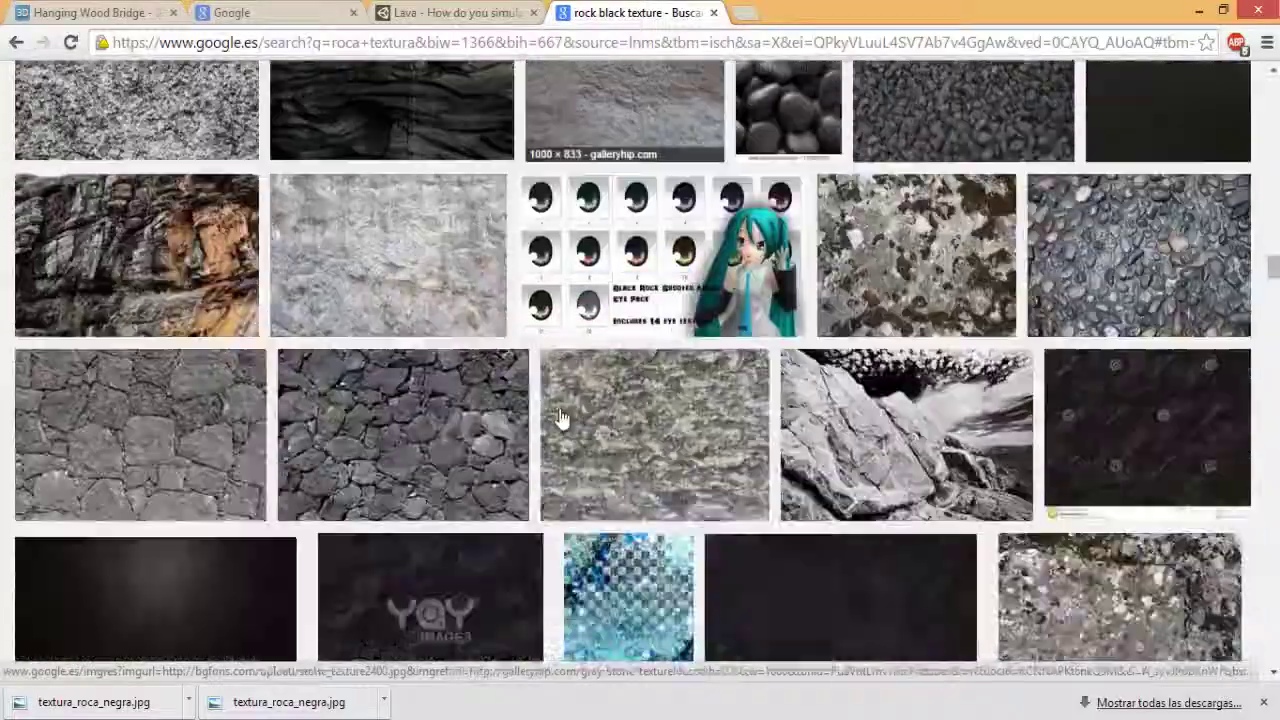
scroll(560, 418, "down", 1)
scroll(560, 418, "down", 5)
scroll(560, 418, "down", 1)
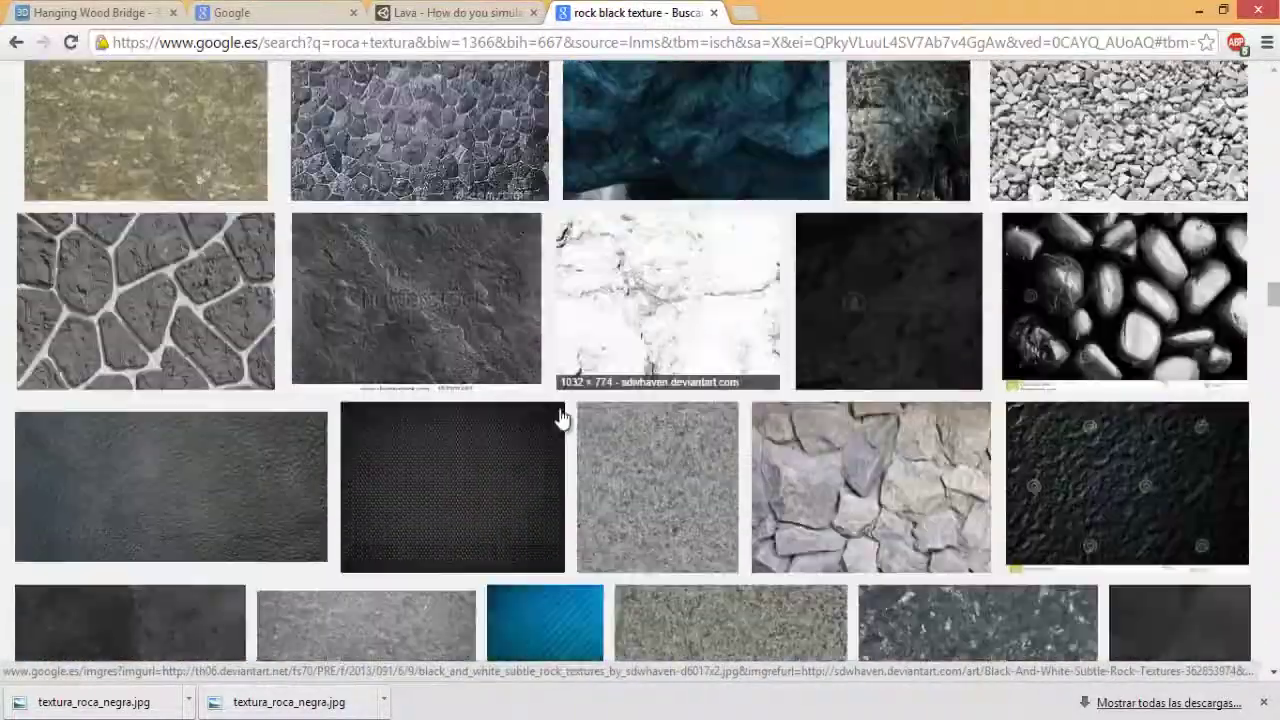
scroll(560, 418, "down", 4)
scroll(560, 418, "down", 5)
scroll(560, 418, "down", 2)
scroll(560, 418, "down", 4)
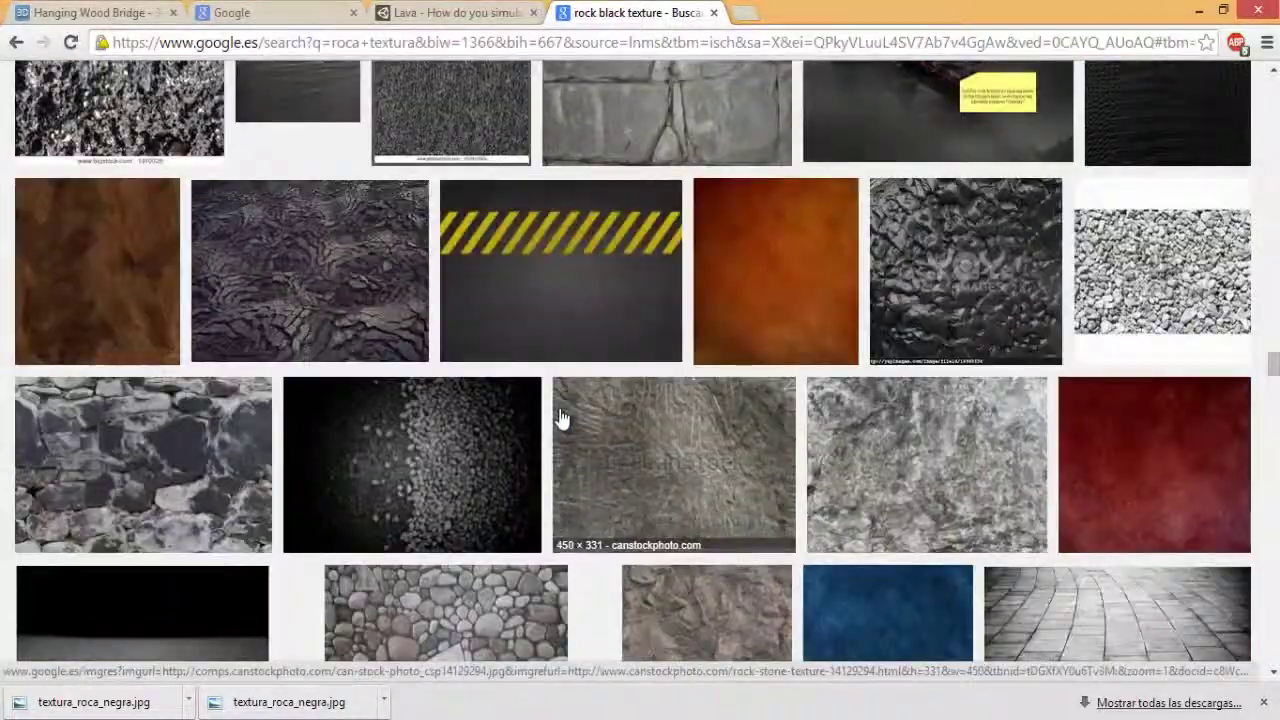
scroll(560, 418, "down", 2)
scroll(560, 418, "down", 4)
scroll(560, 418, "up", 4)
scroll(560, 418, "down", 6)
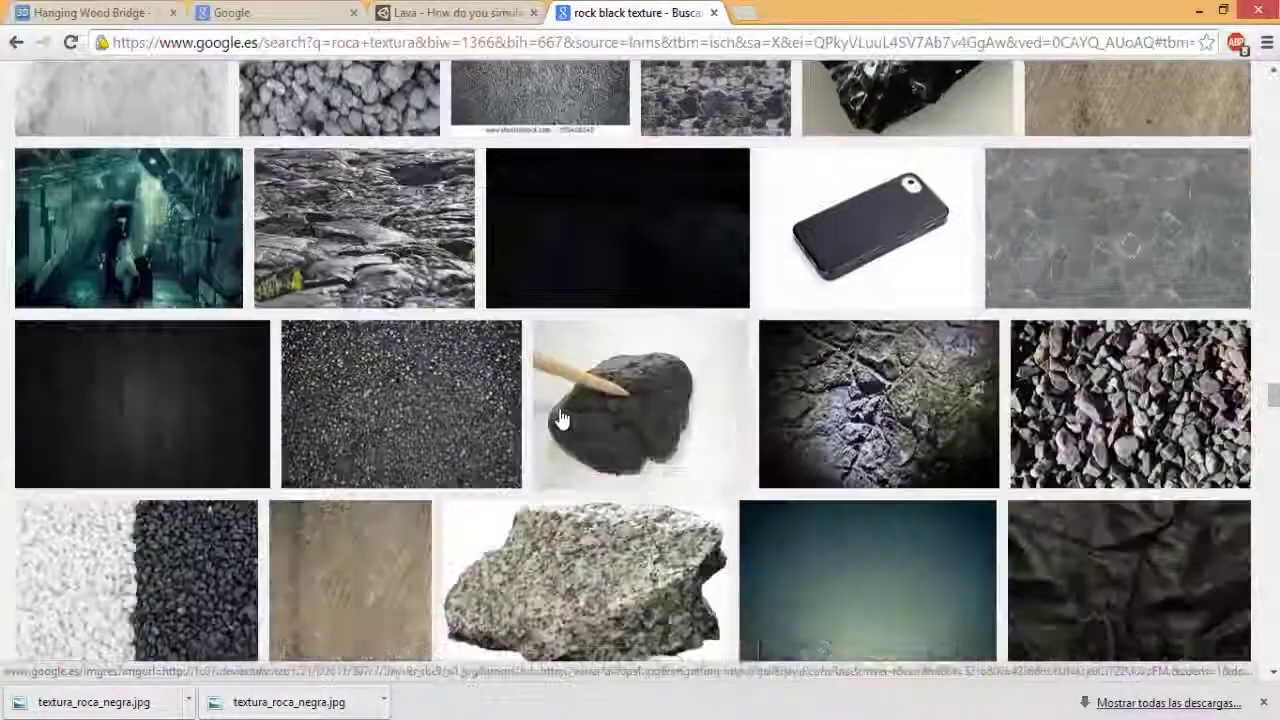
scroll(560, 418, "down", 4)
scroll(560, 418, "down", 1)
scroll(560, 418, "down", 5)
scroll(563, 418, "down", 1)
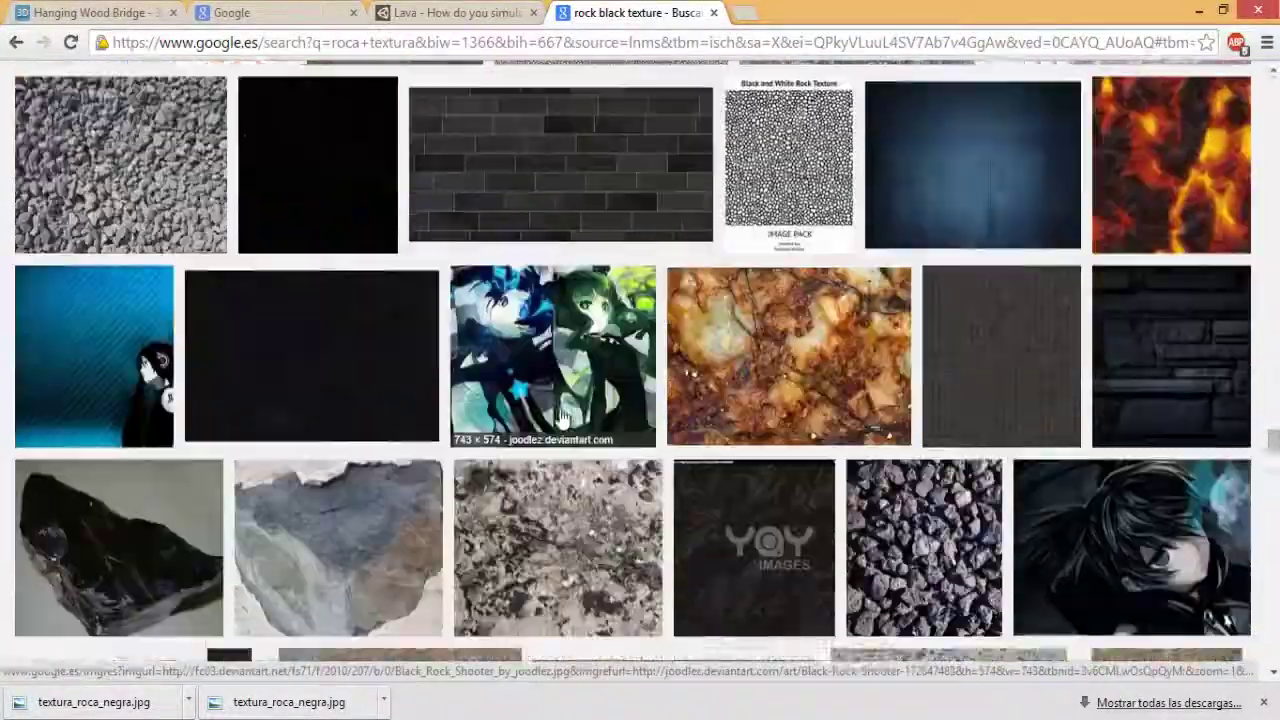
scroll(563, 418, "down", 5)
scroll(563, 418, "down", 5)
scroll(560, 418, "down", 1)
scroll(560, 418, "down", 3)
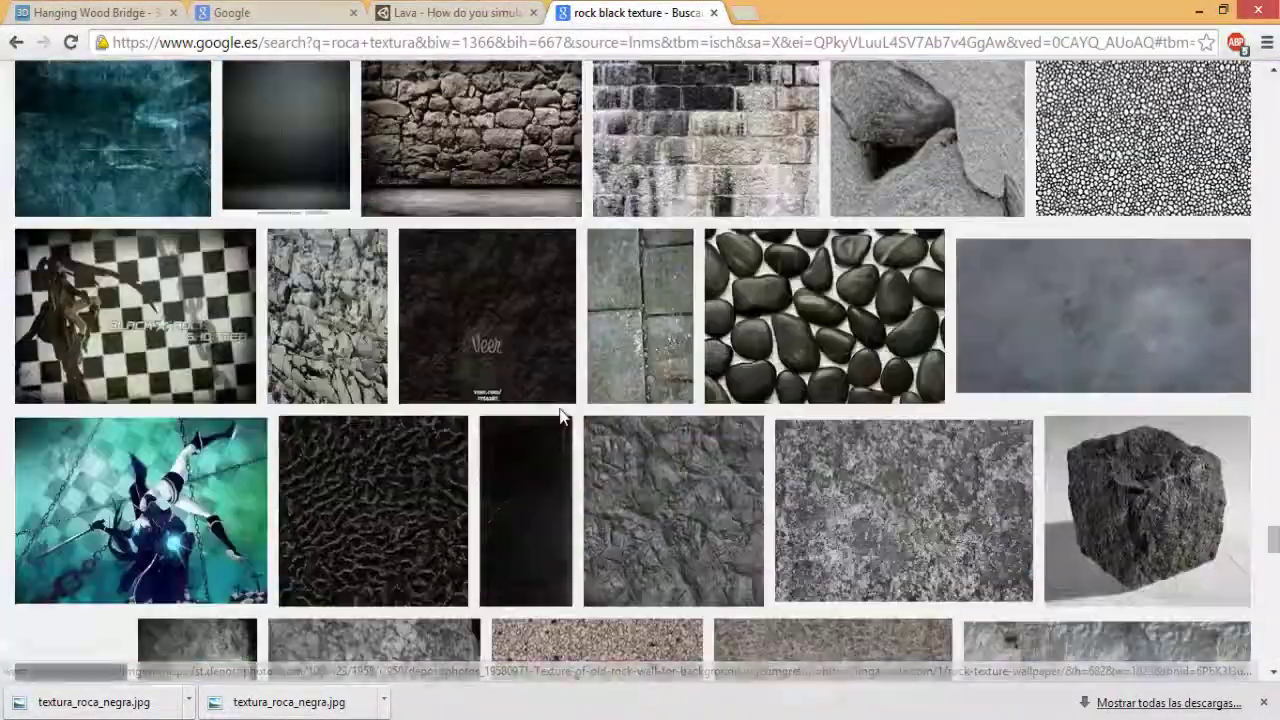
scroll(560, 418, "down", 5)
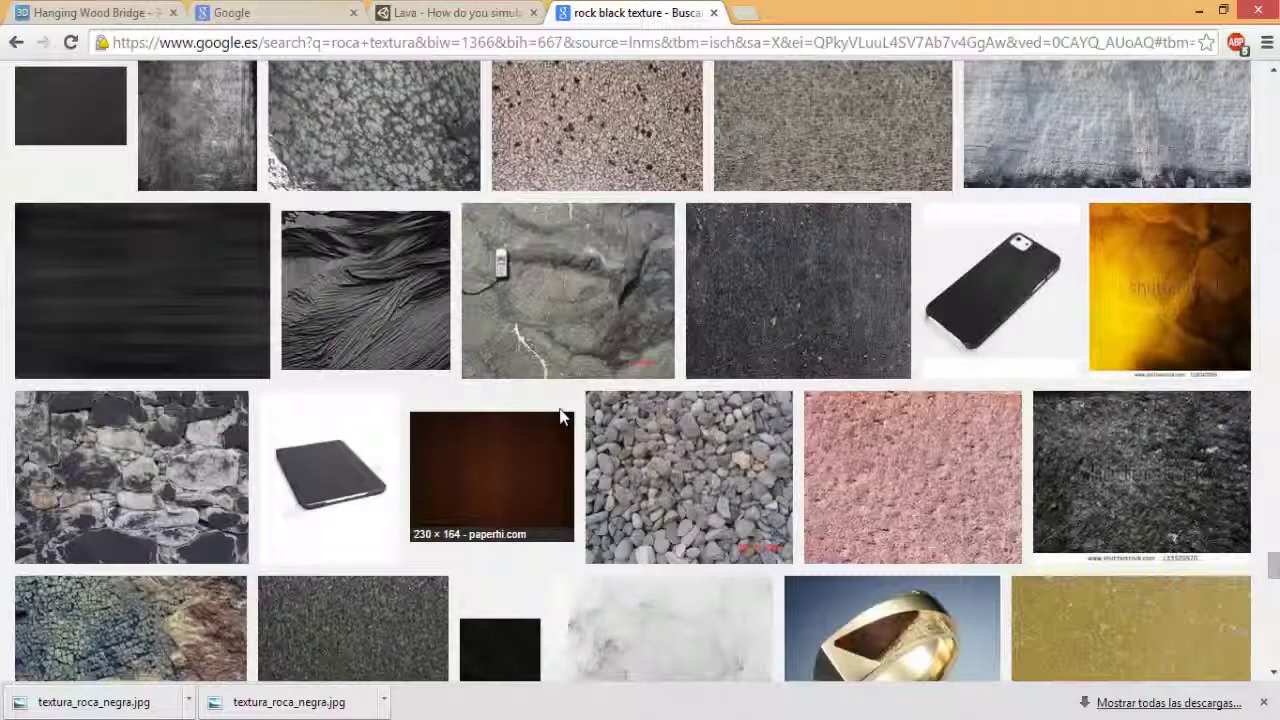
scroll(560, 418, "down", 3)
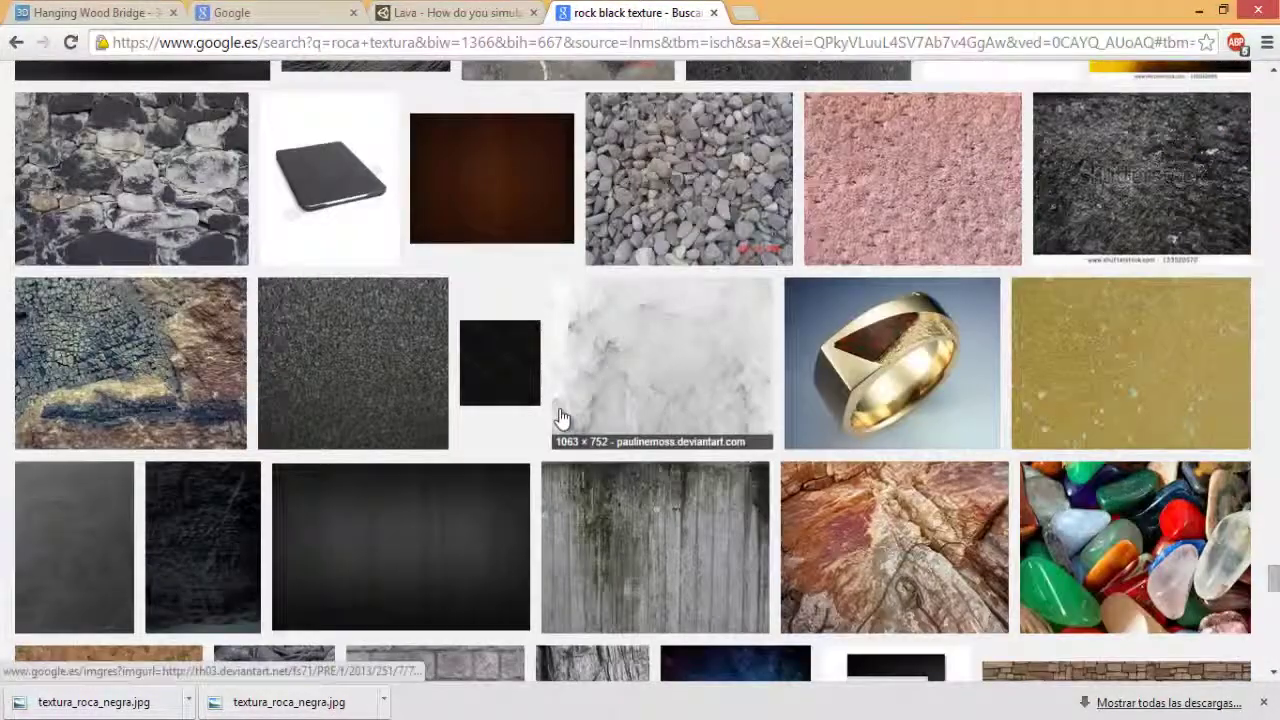
Step: Save the black granite image to the Desktop as roca_negra and drag it into Unity's imagenes folder
left_click(363, 376)
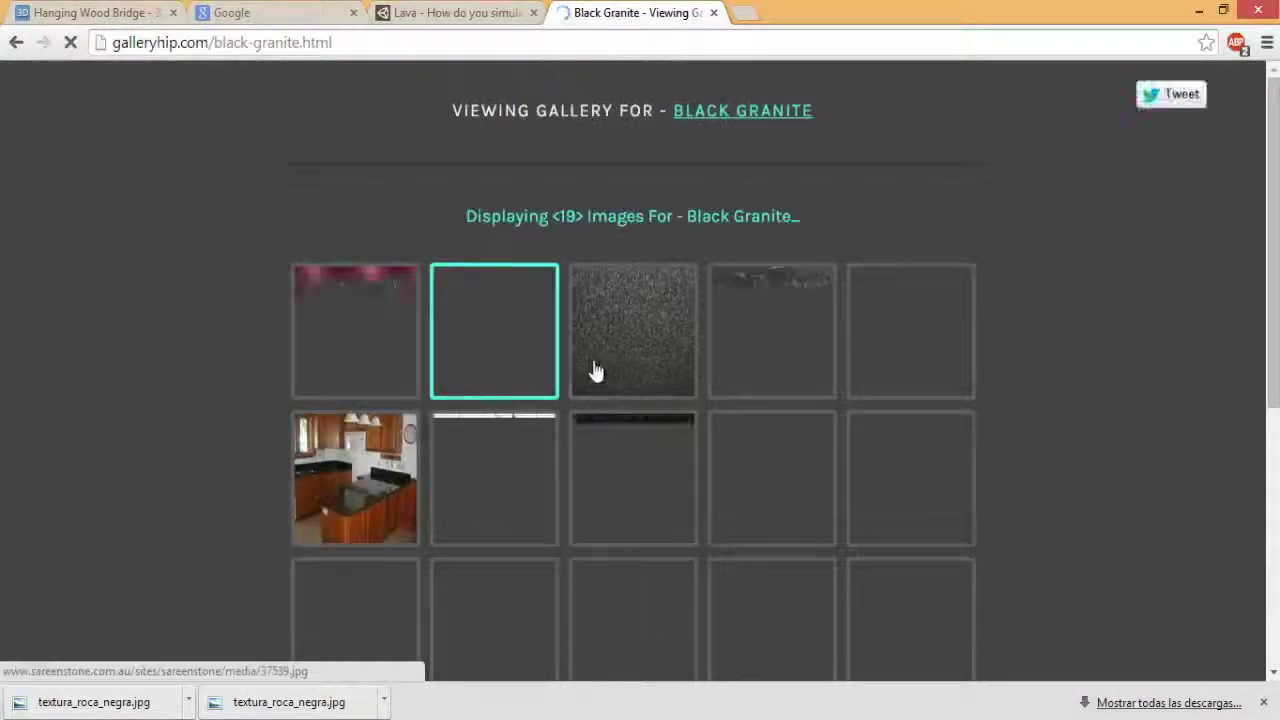
left_click(600, 365)
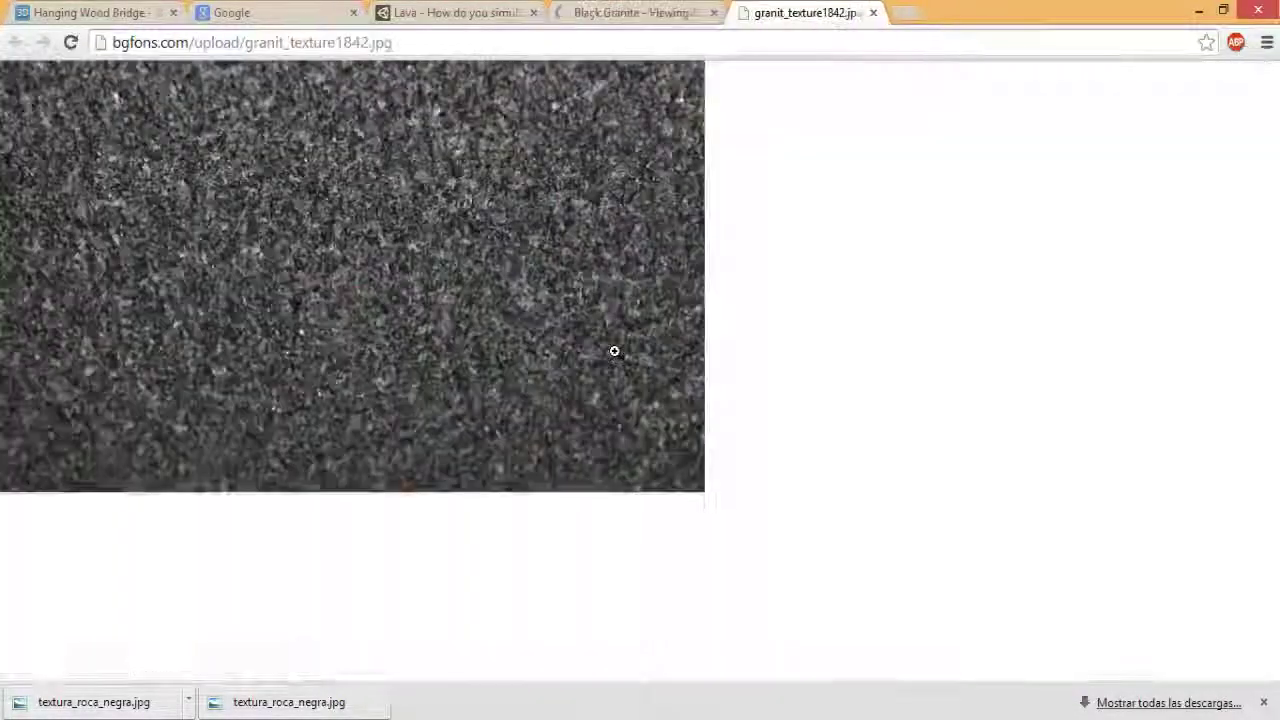
left_click(614, 351)
right_click(460, 305)
left_click(525, 318)
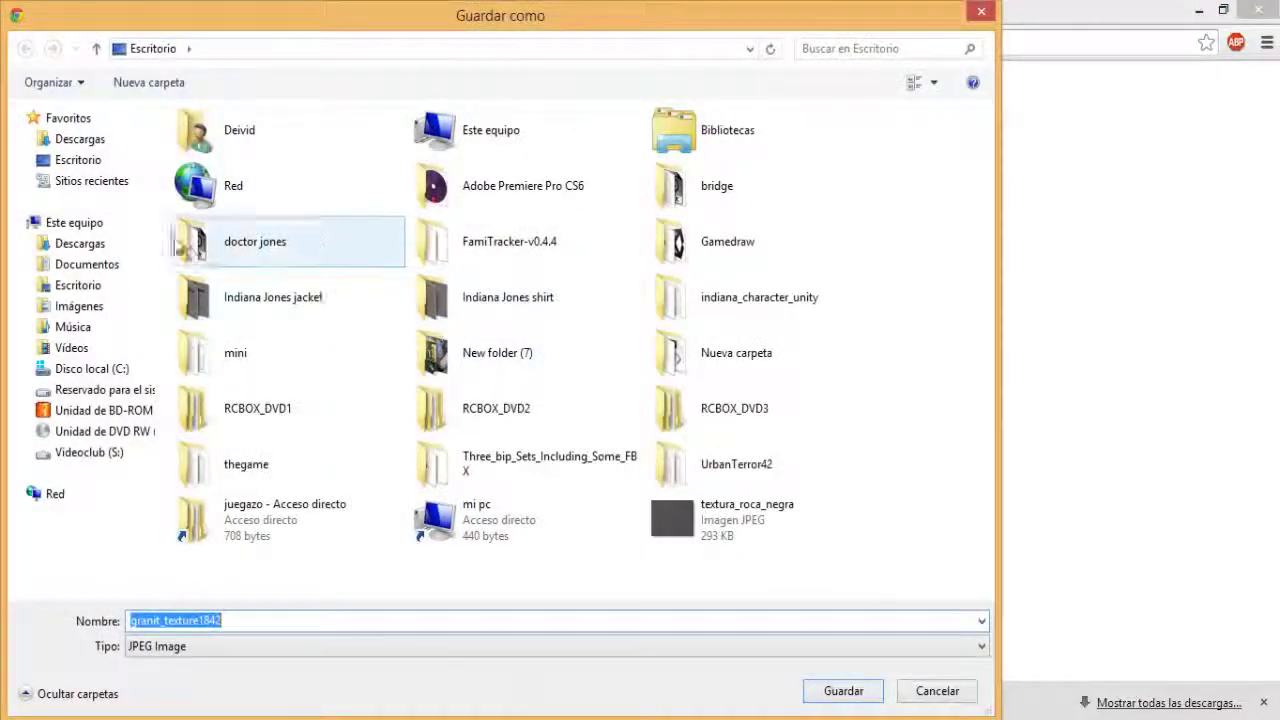
left_click(85, 161)
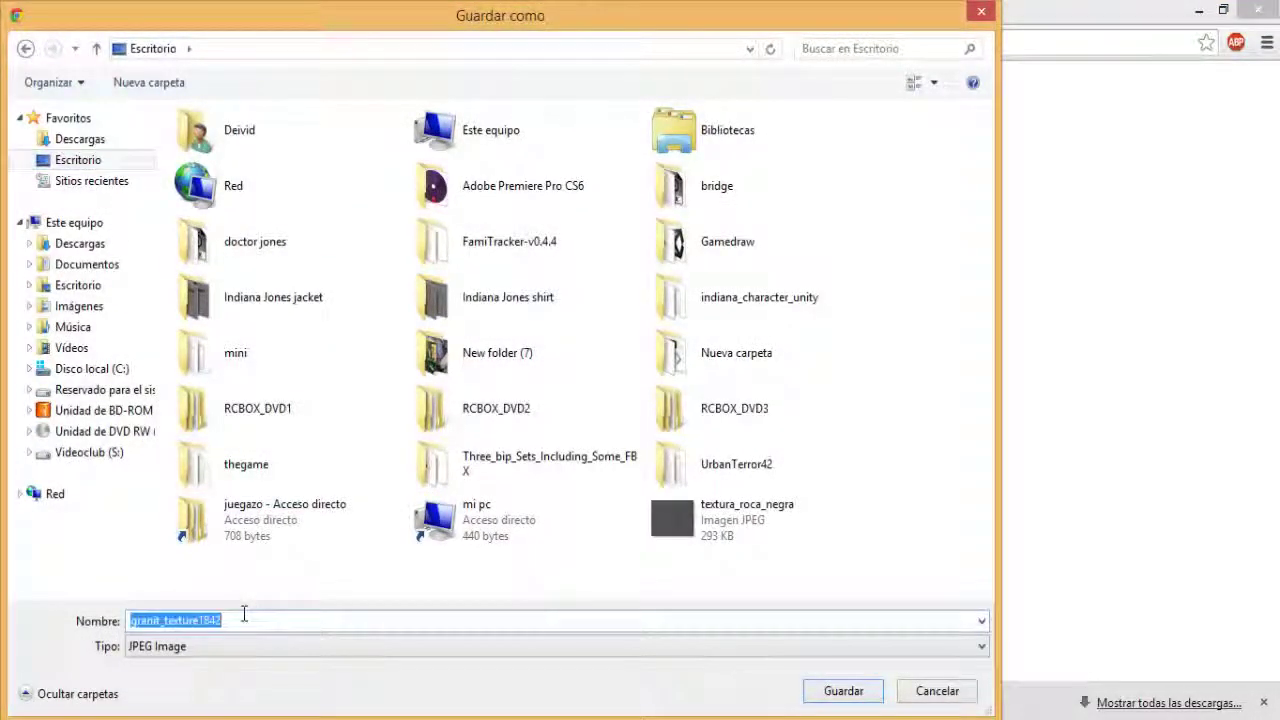
type("roca_negra")
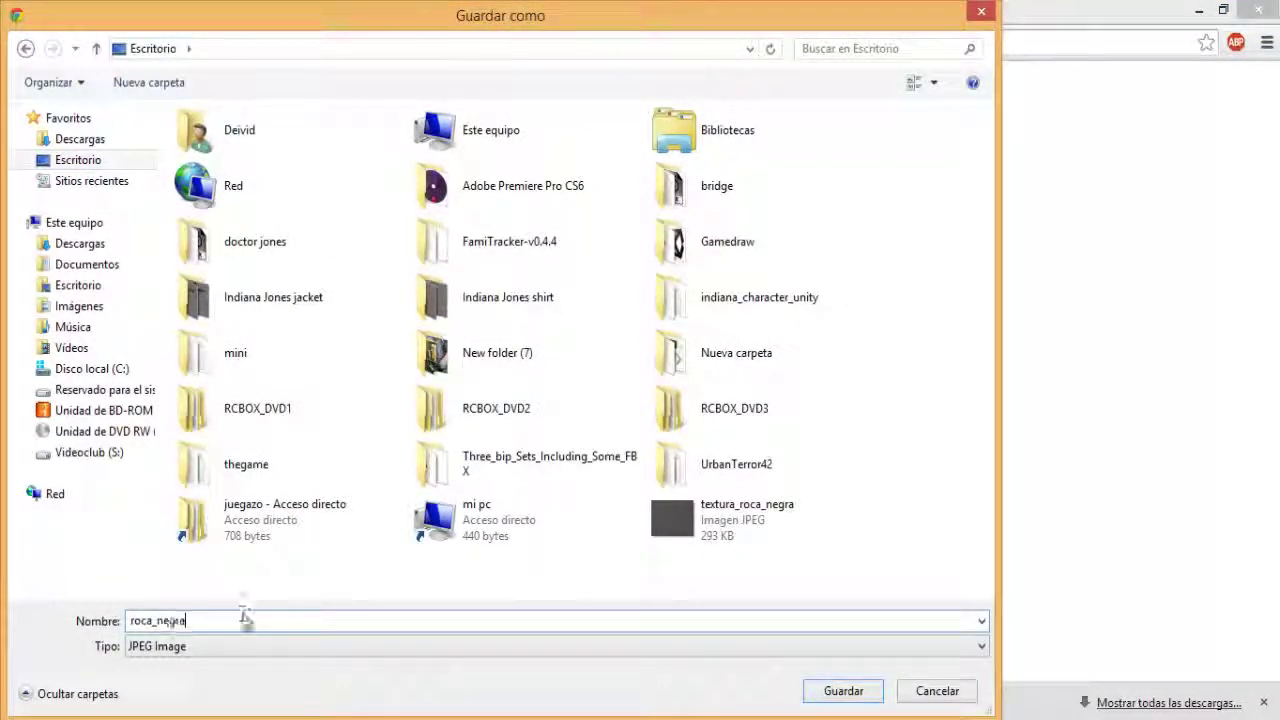
key("Return")
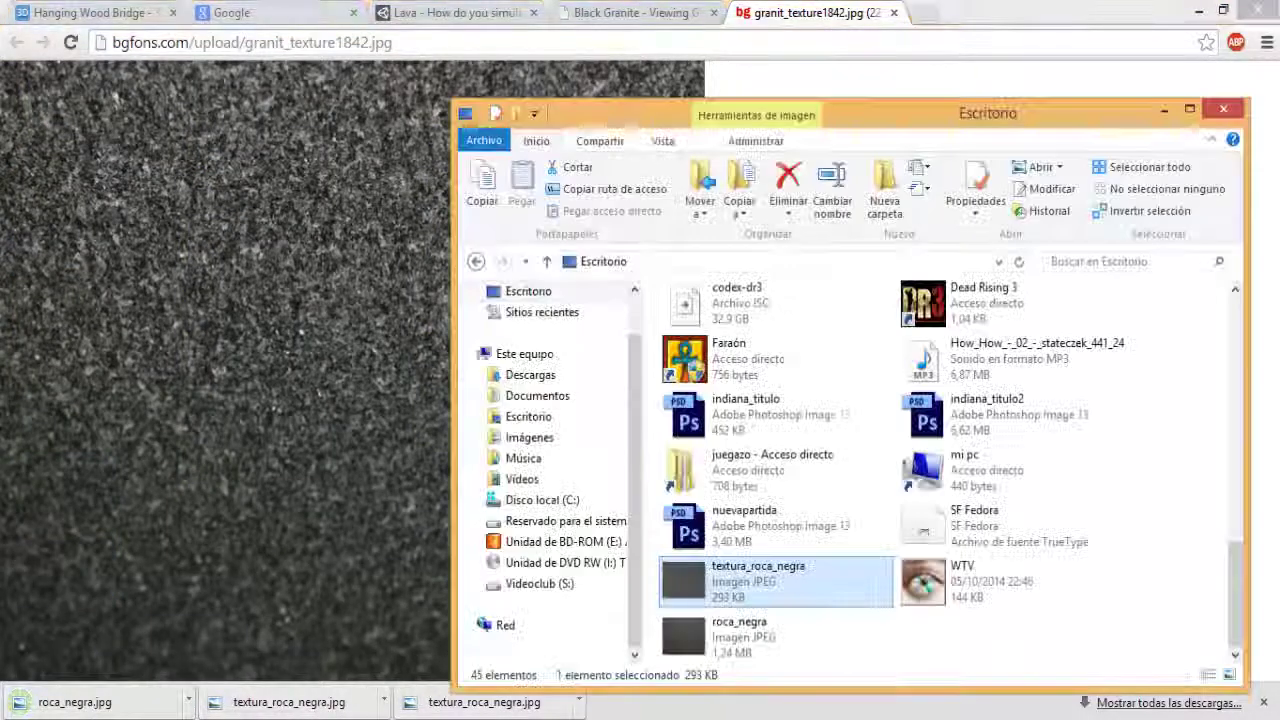
left_click(664, 645)
left_click_drag(664, 645, 556, 647)
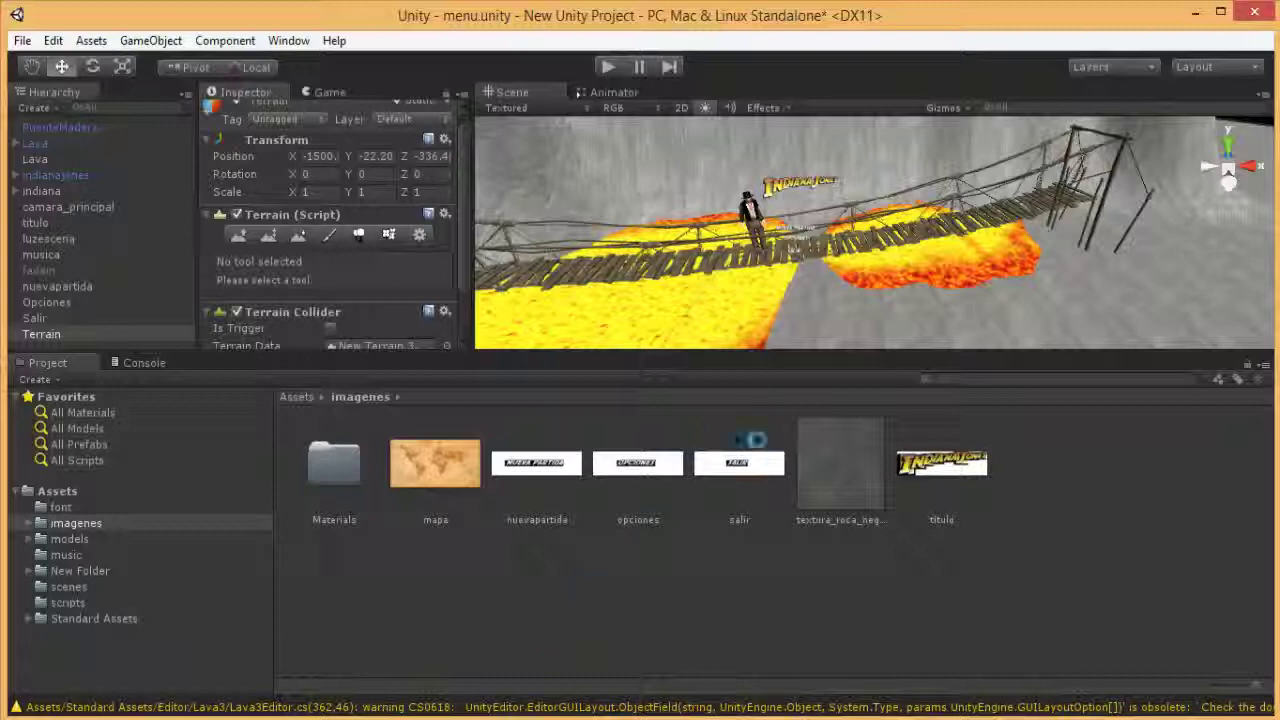
Step: Add roca_negra as a new terrain paint texture, also using it as the normal map
left_click(388, 236)
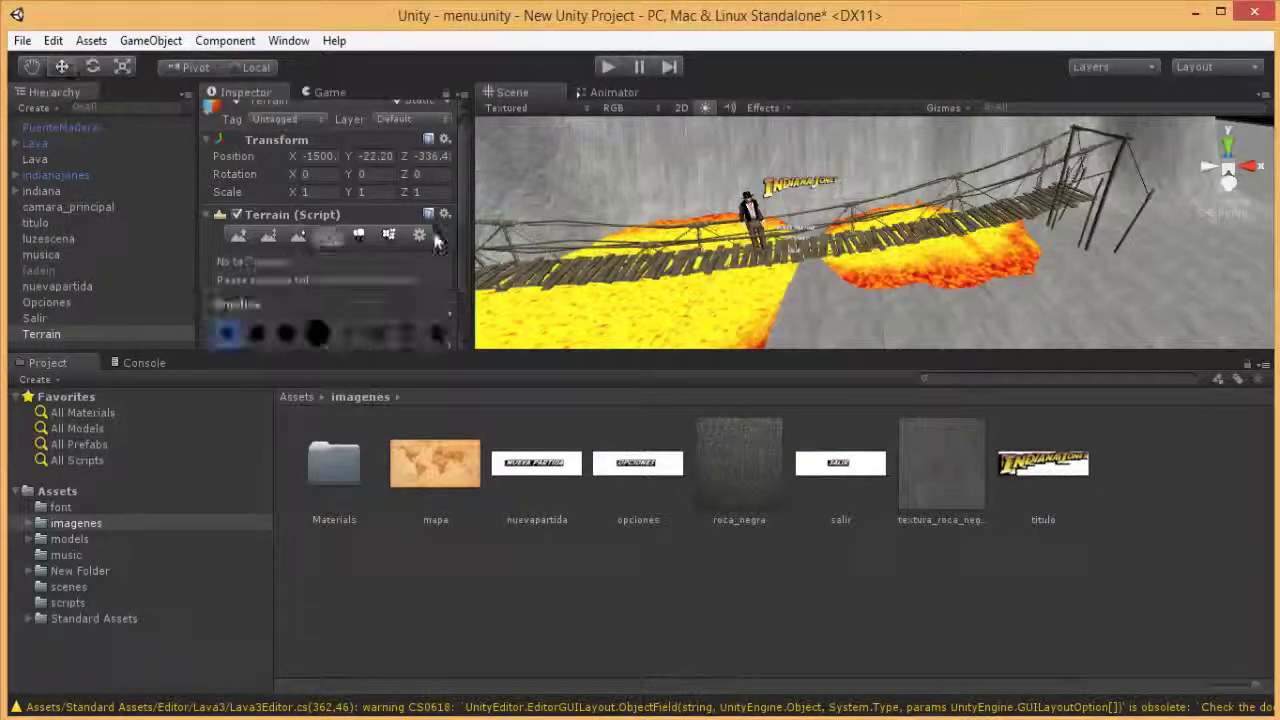
left_click_drag(457, 205, 462, 292)
left_click(445, 295)
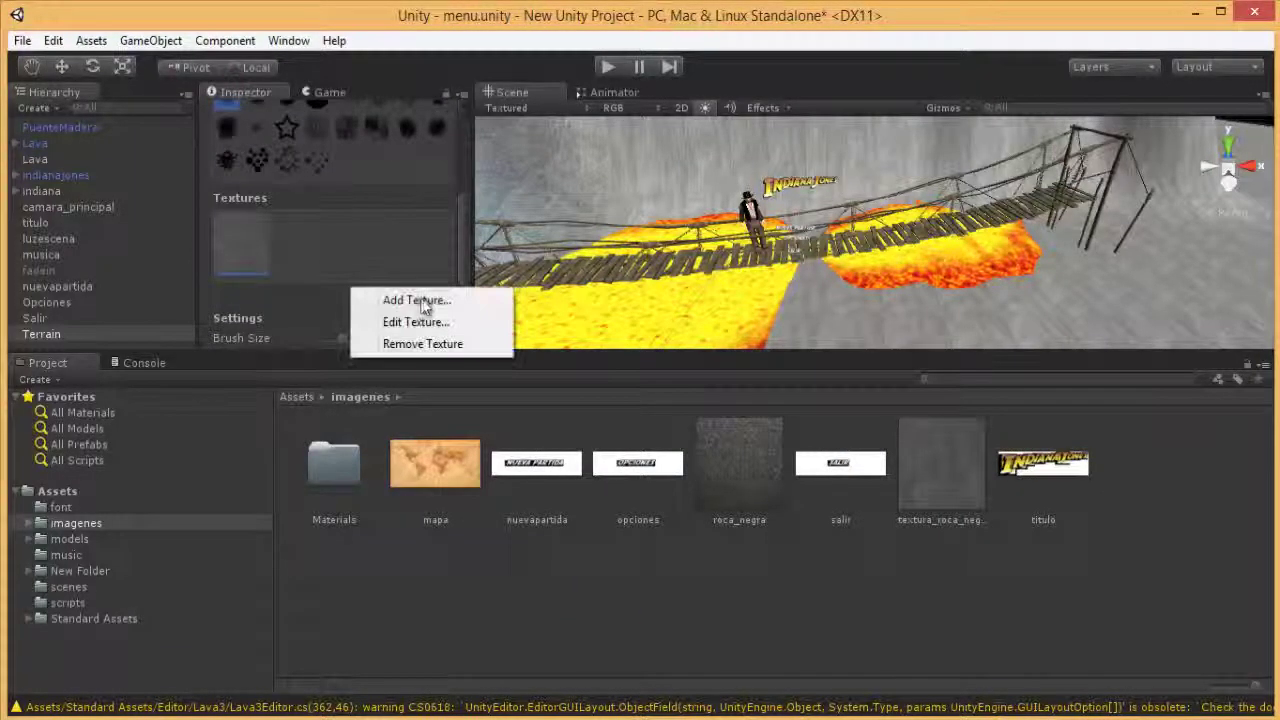
left_click(420, 297)
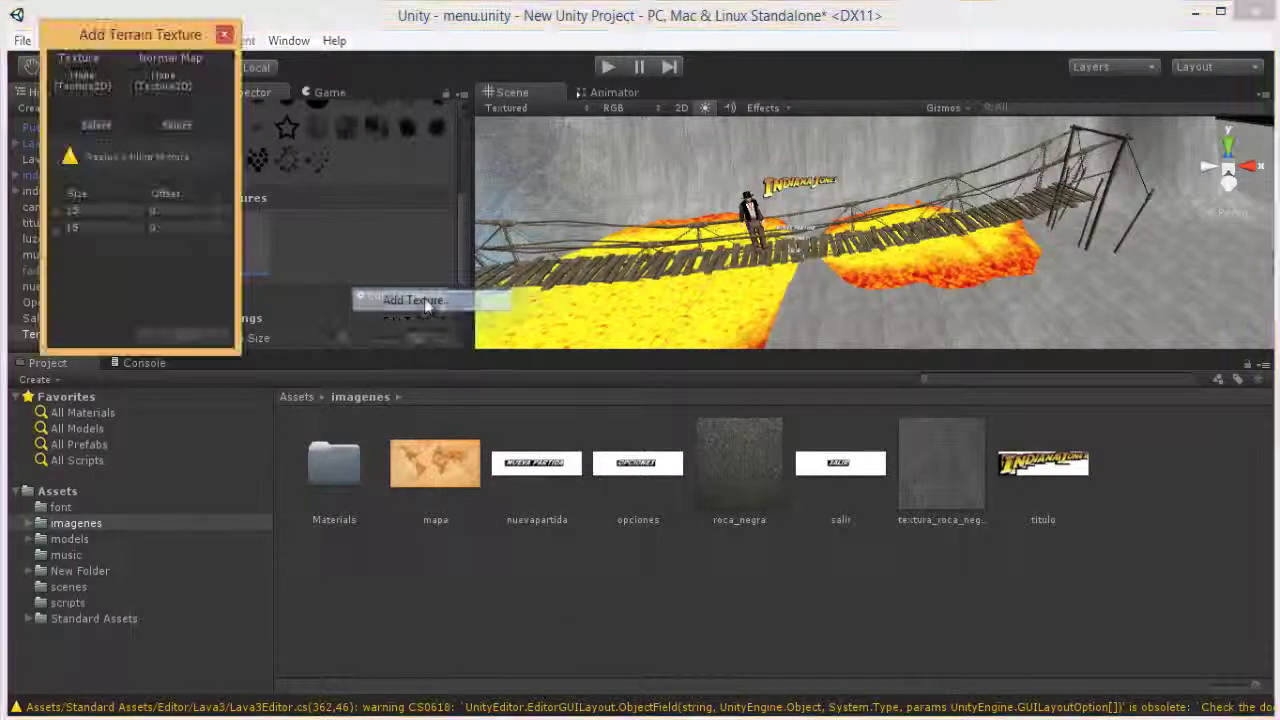
left_click(740, 468)
left_click_drag(740, 468, 165, 100)
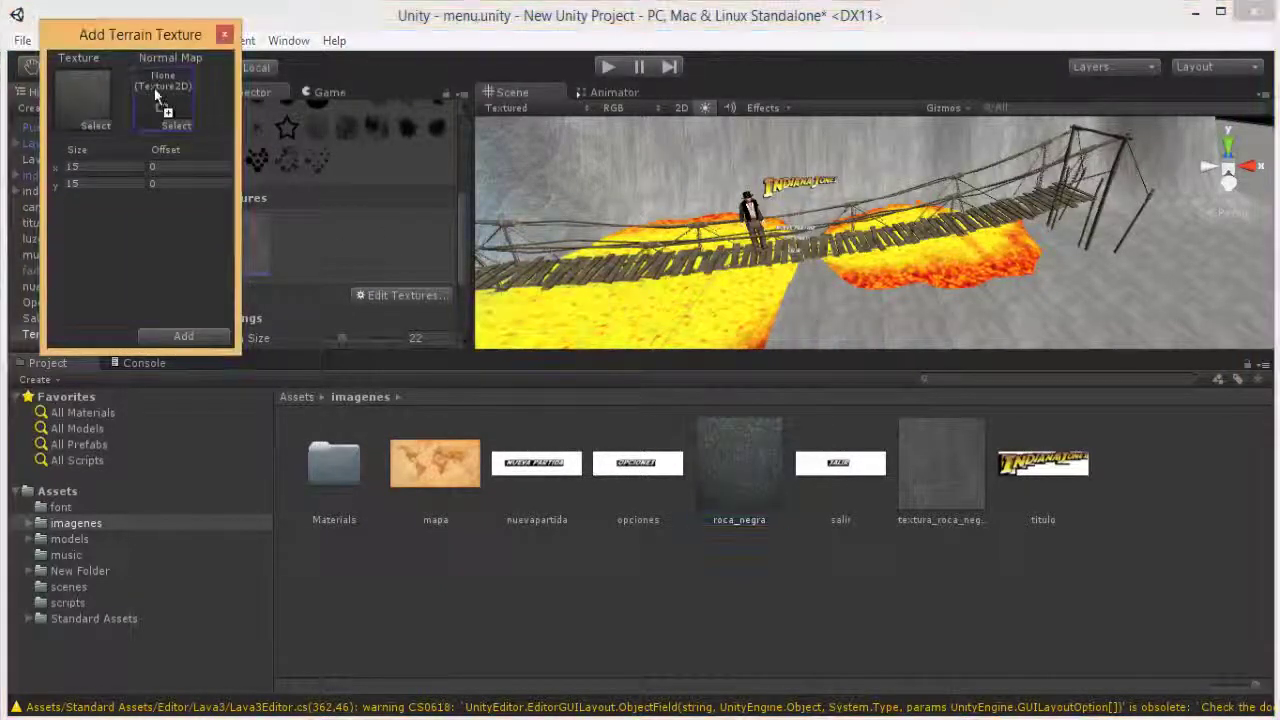
left_click(183, 336)
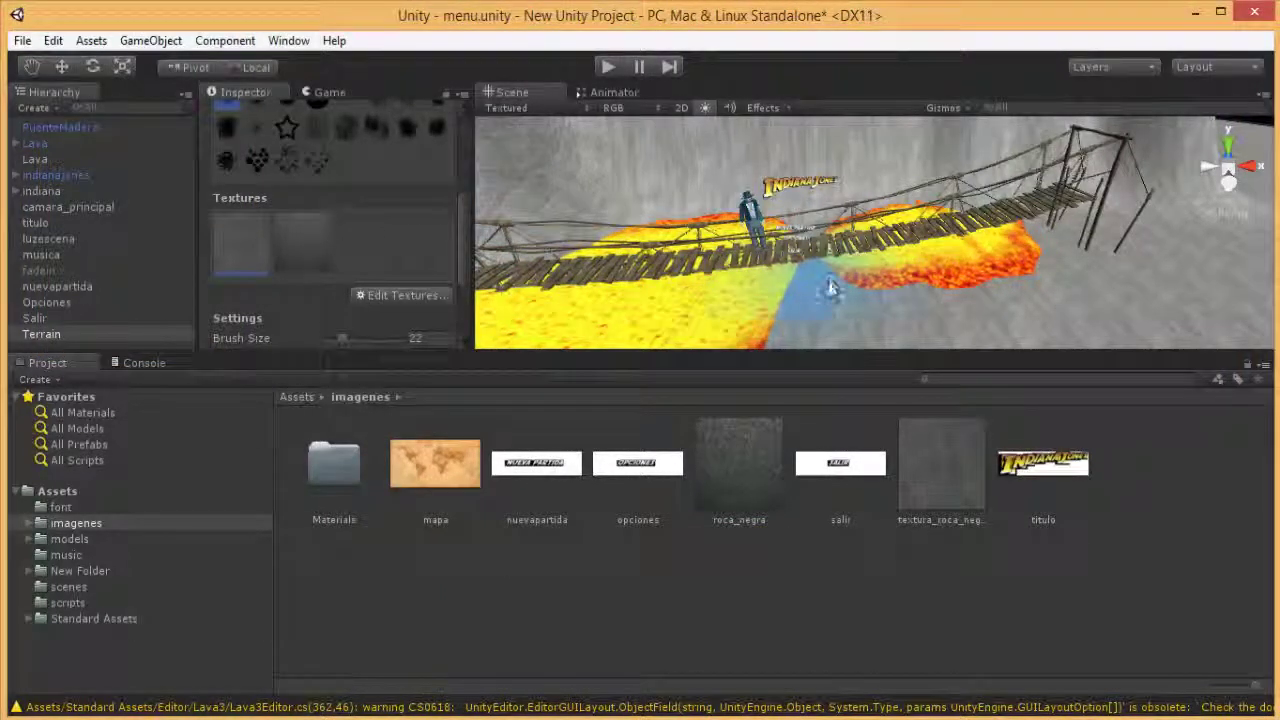
Step: Paint the grey rock texture over the lava beneath the bridge, undoing one stray stroke
left_click(812, 288)
left_click(300, 245)
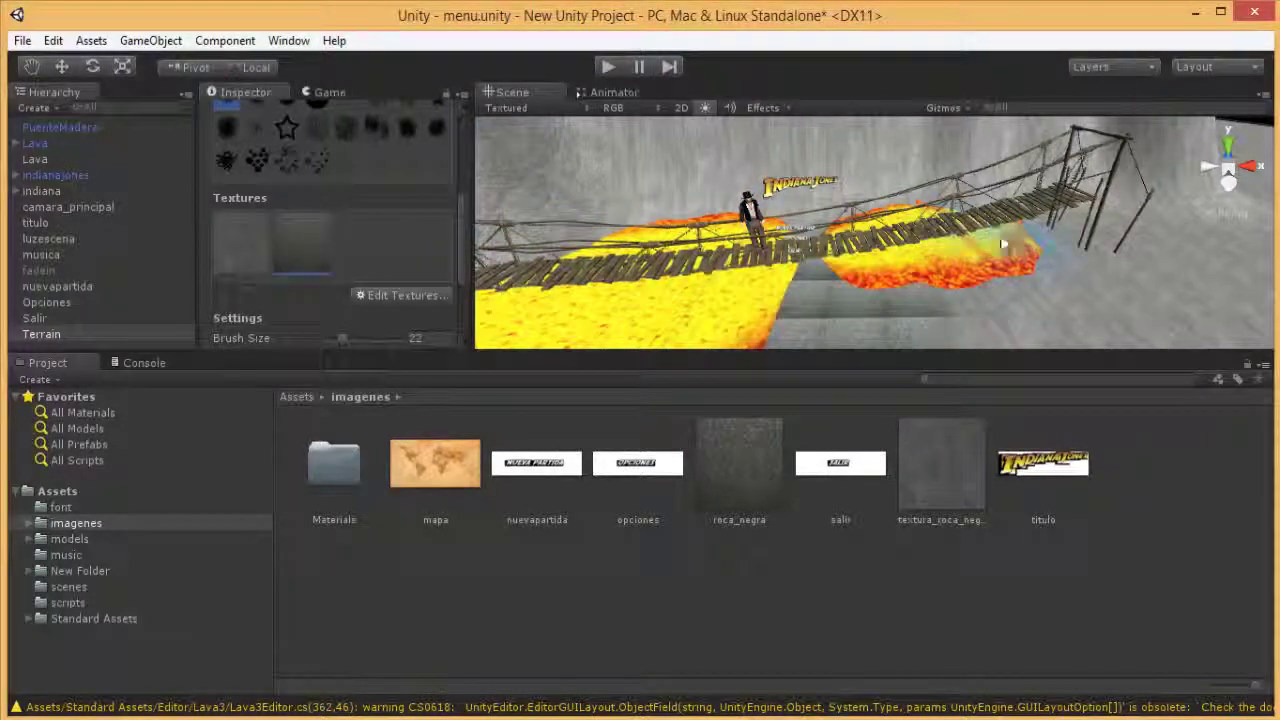
key("ctrl+z")
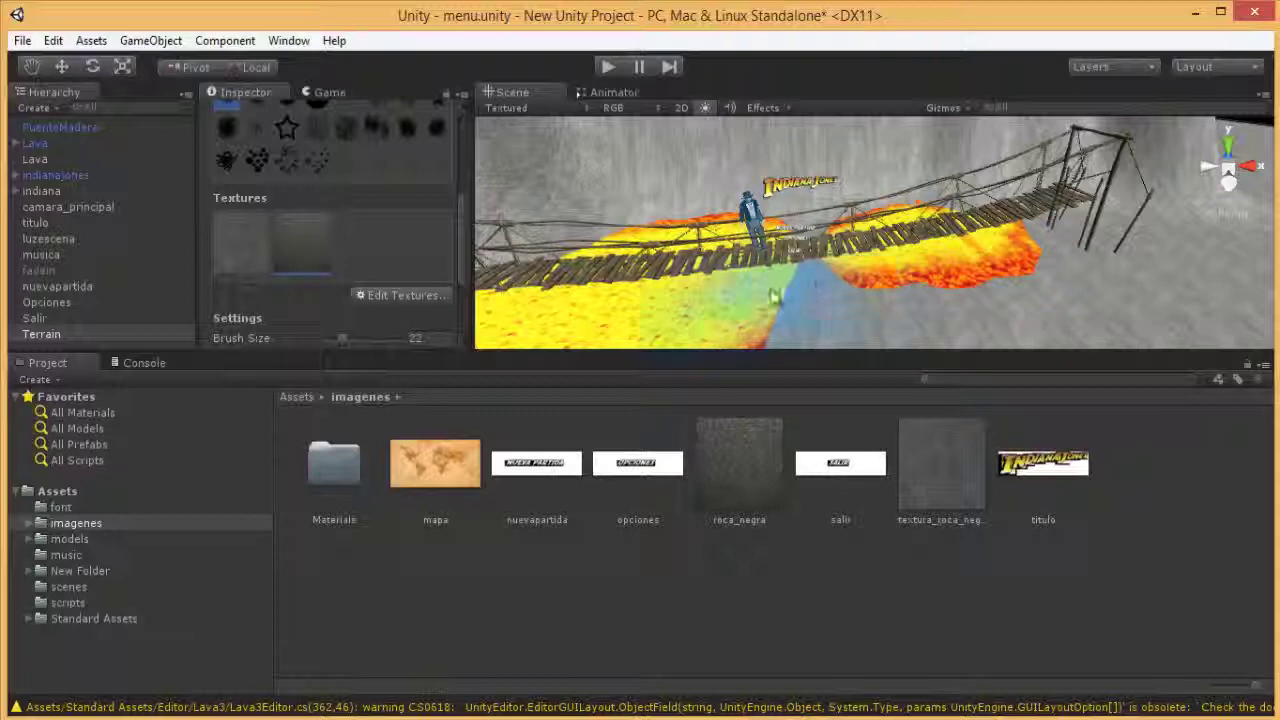
left_click(819, 282)
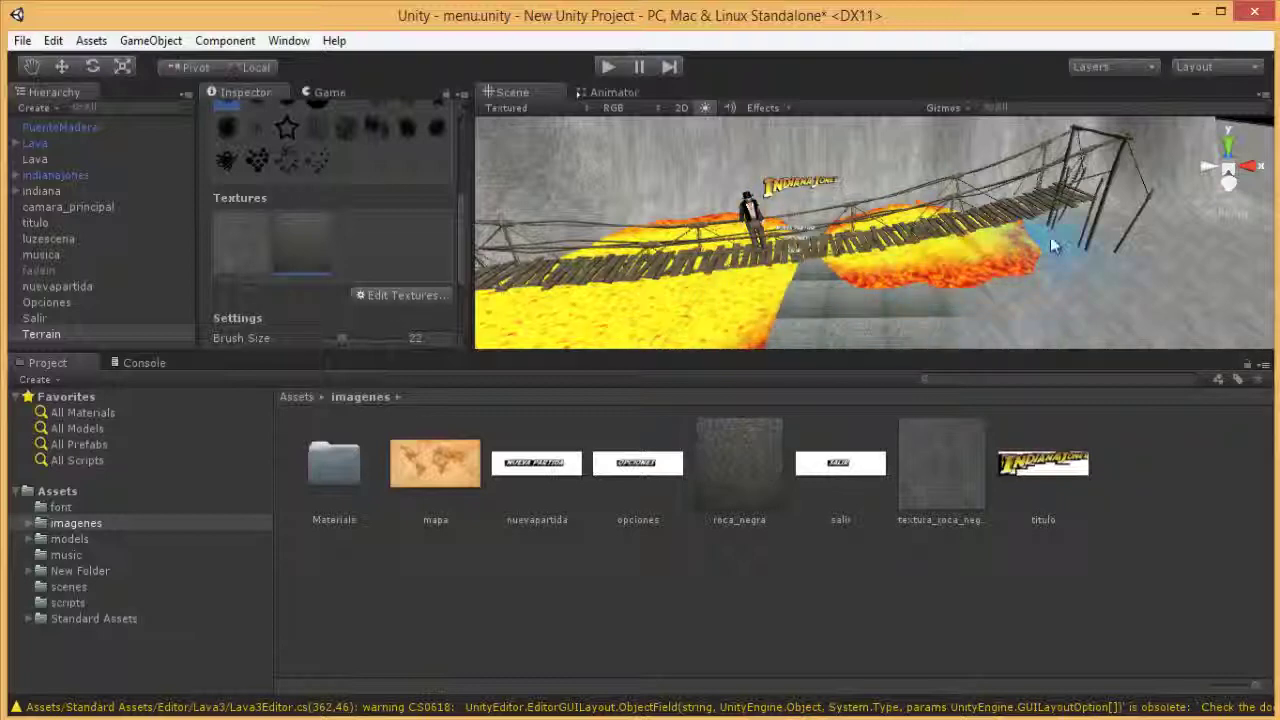
Step: Look down on the bridge, select the second terrain texture, and bring up Edit Textures
mouse_move(1048, 246)
right_mouse_down()
mouse_move(870, 323)
mouse_move(645, 322)
right_mouse_up()
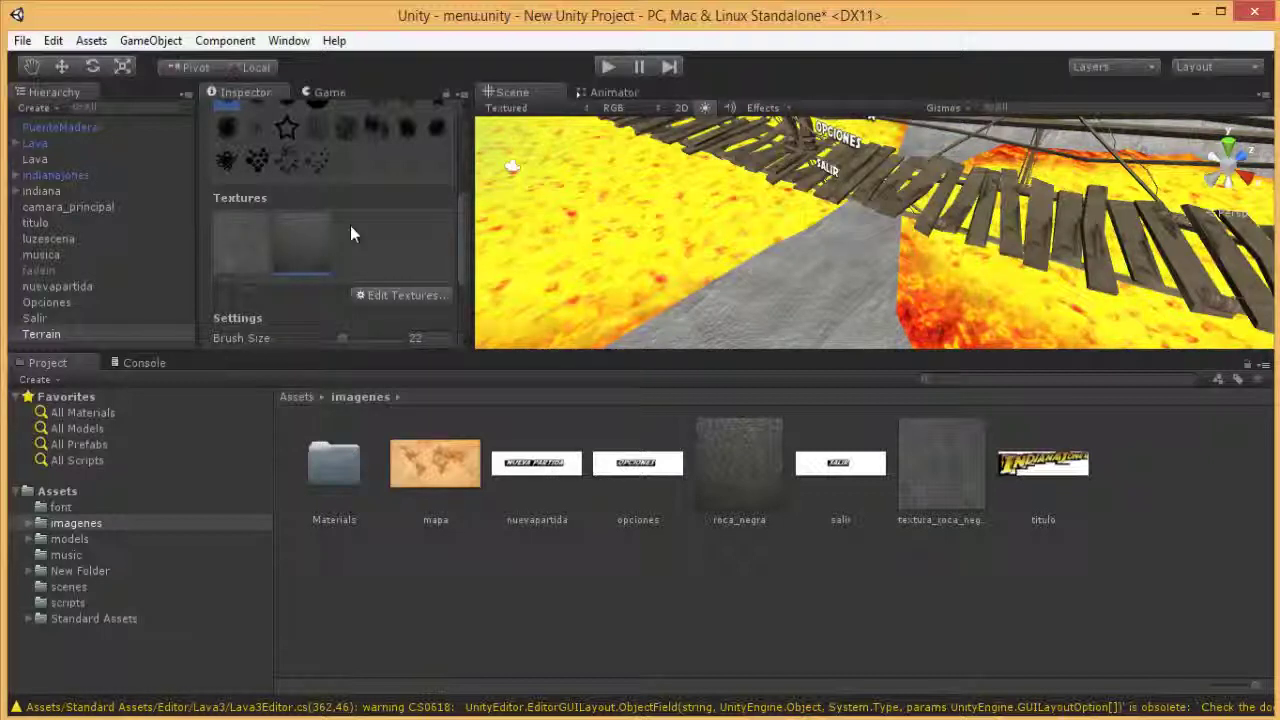
left_click(278, 240)
left_click(300, 245)
left_click(396, 296)
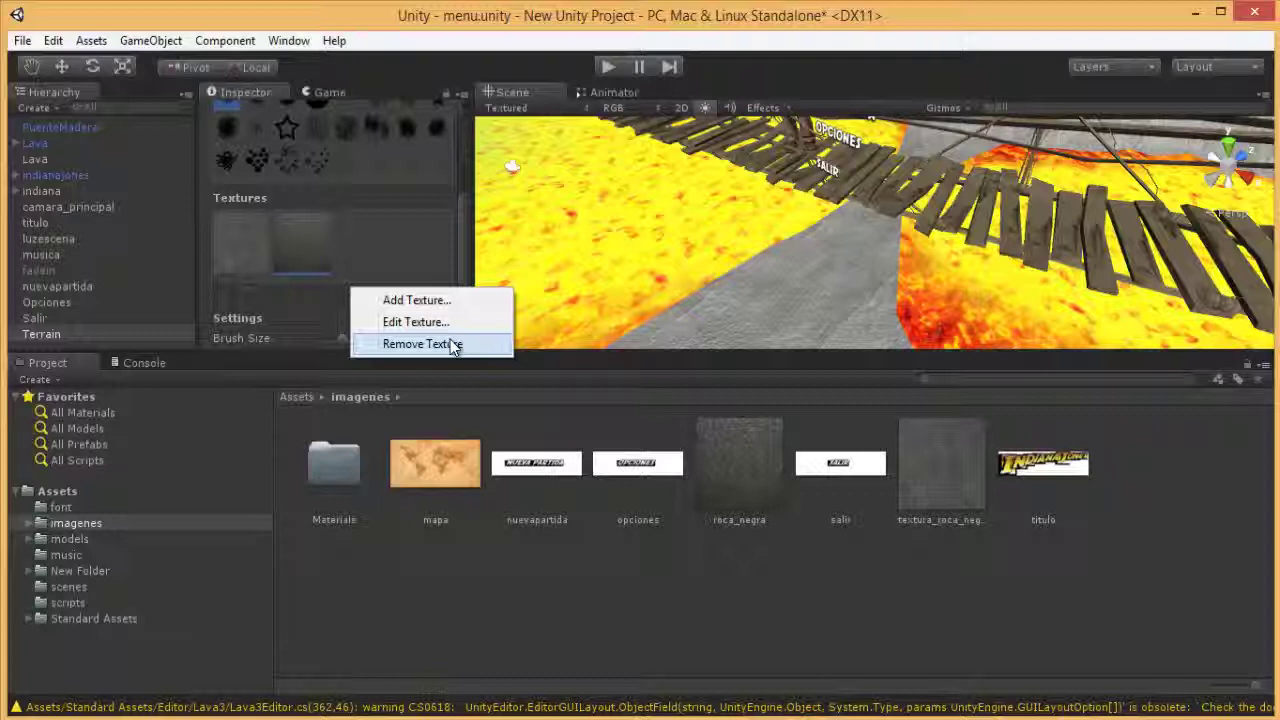
Step: Remove the roca_negra texture and brush lava back across the terrain beside the bridge
left_click(453, 345)
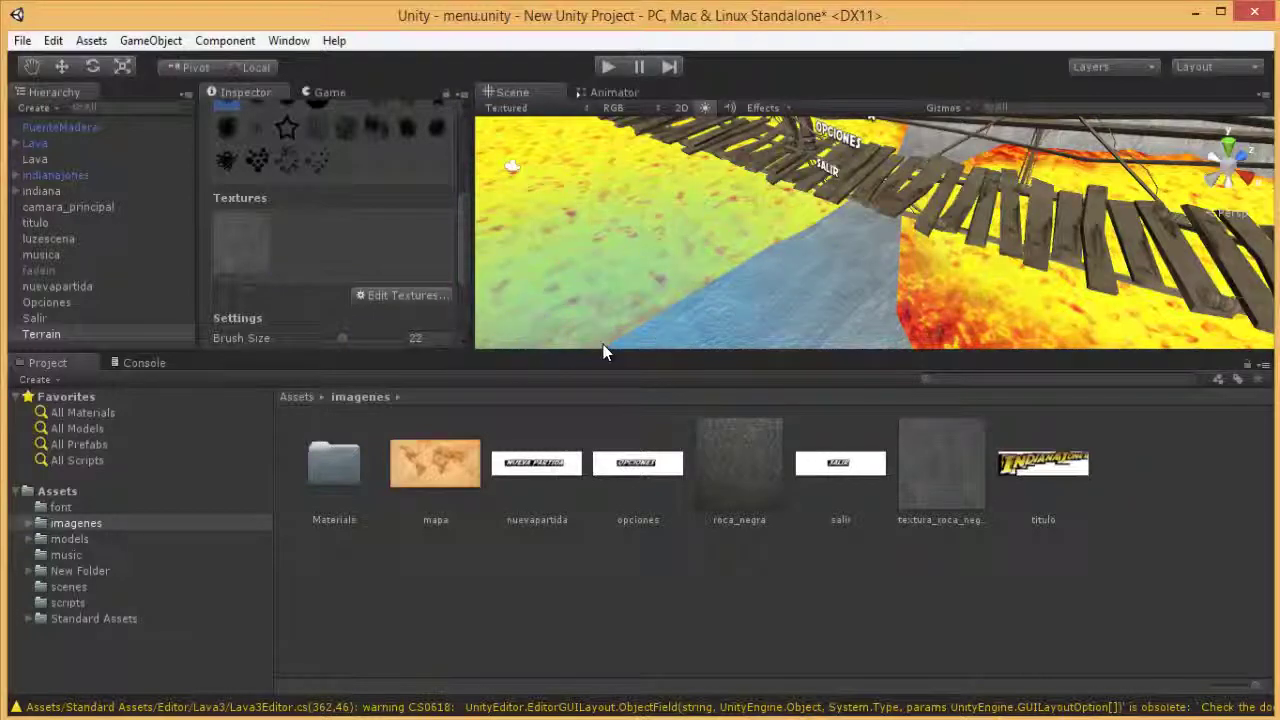
left_click_drag(614, 352, 853, 228)
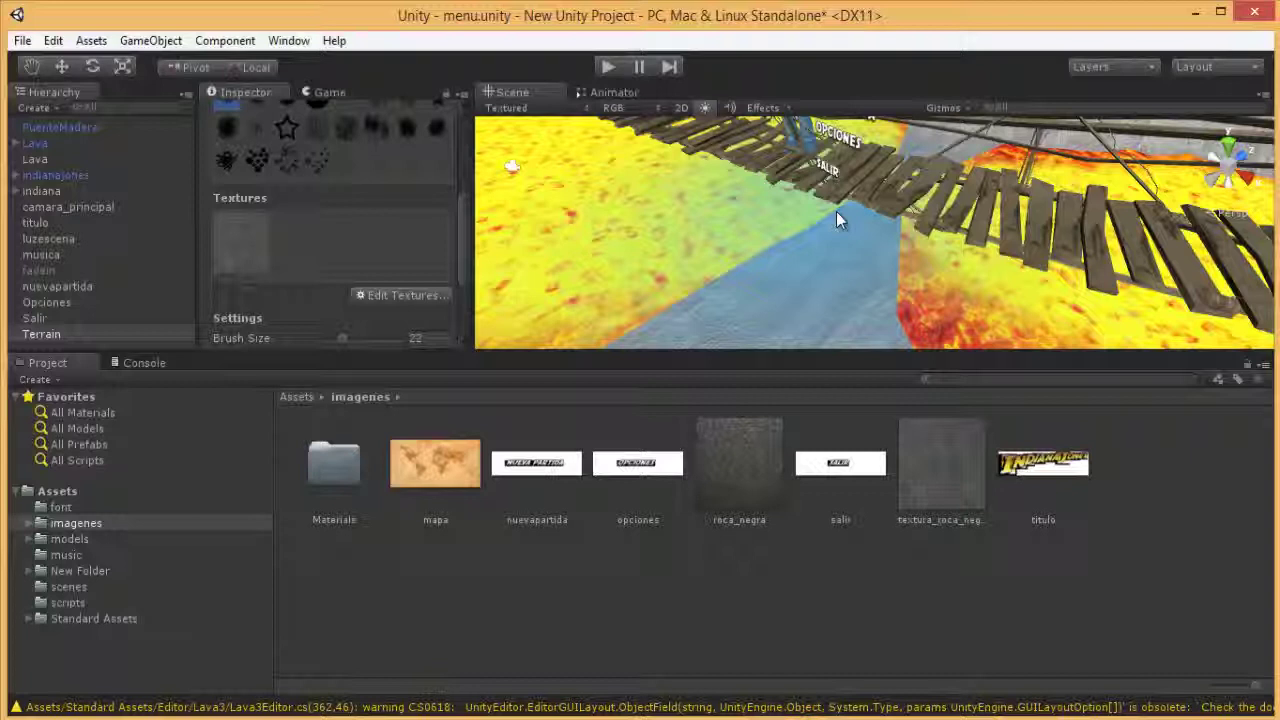
left_click(806, 170)
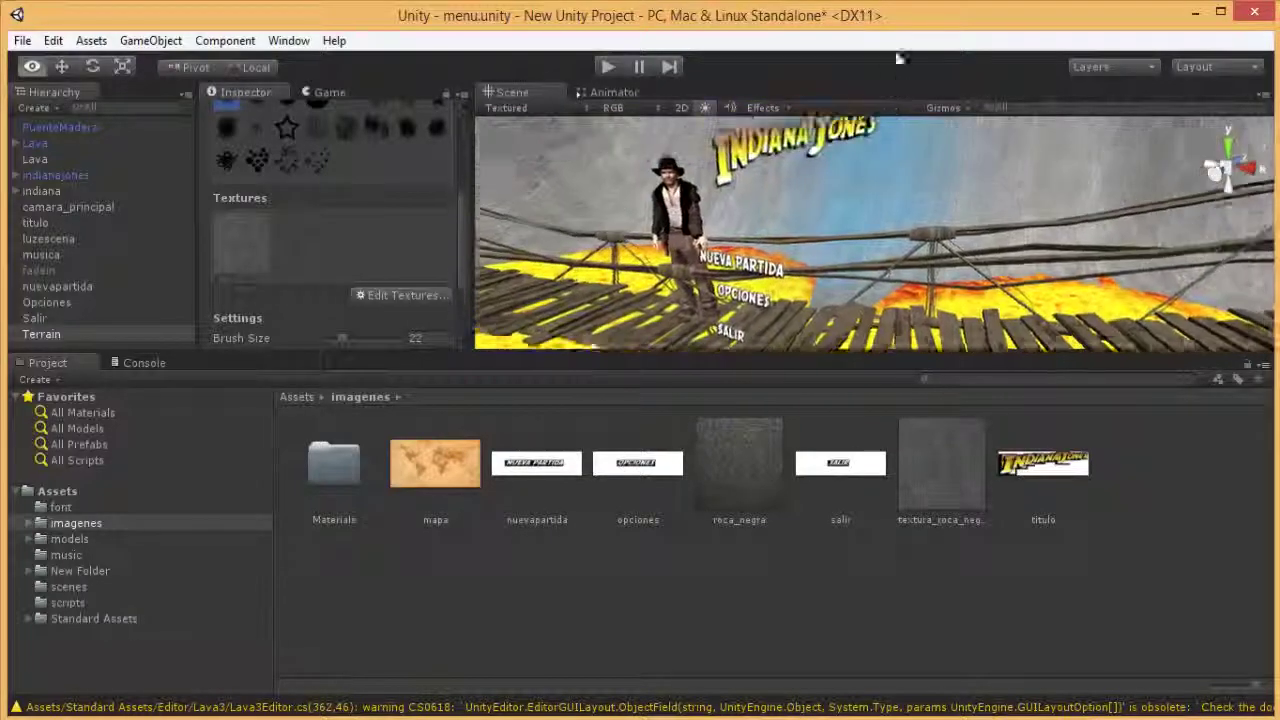
right_click_drag(857, 683, 1005, 150)
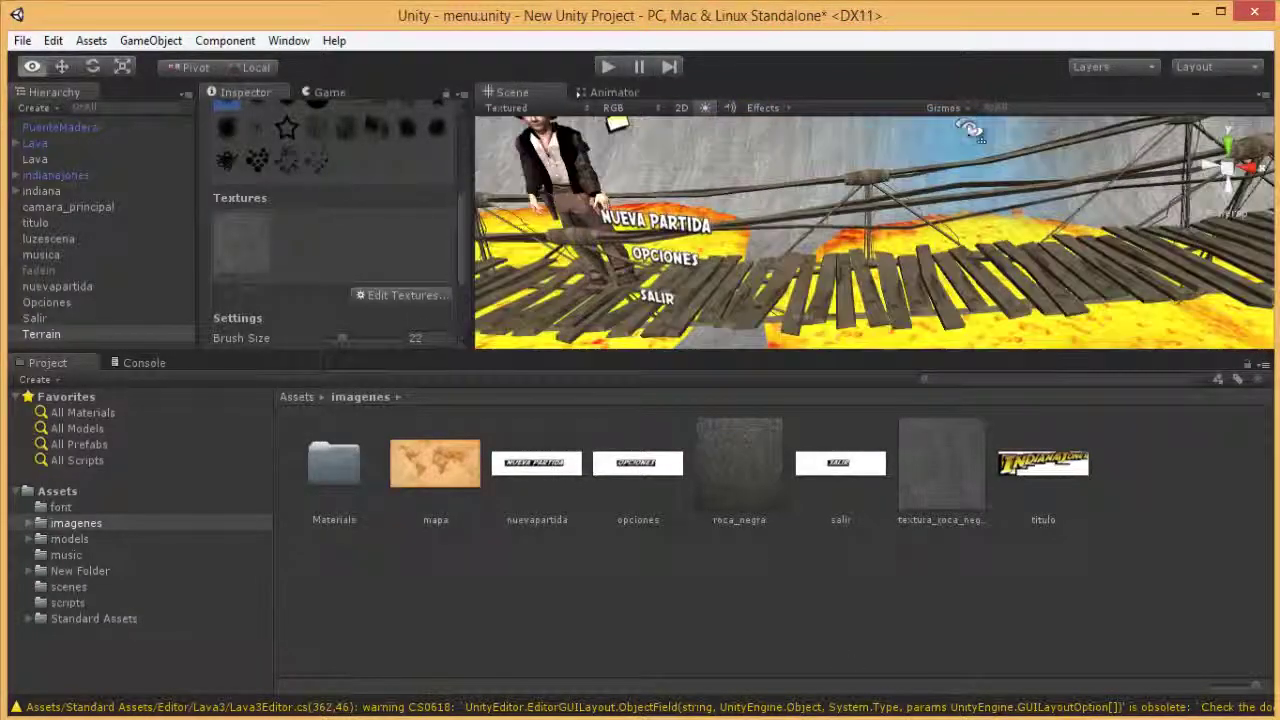
mouse_move(1003, 150)
right_mouse_down()
mouse_move(979, 142)
mouse_move(1008, 222)
mouse_move(990, 228)
mouse_move(1002, 155)
mouse_move(945, 155)
mouse_move(937, 187)
mouse_move(920, 150)
right_mouse_up()
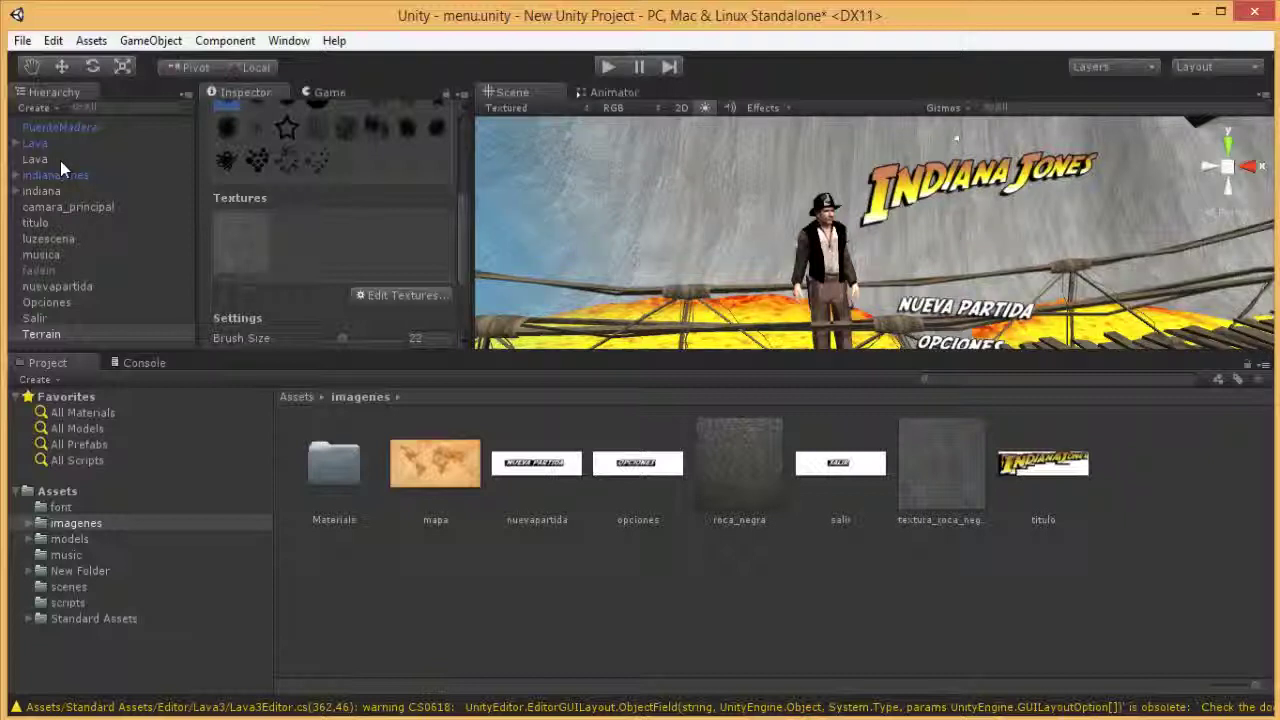
Step: Frame the luzescena light in the scene view, then Build & Run the menu scene
left_click(47, 239)
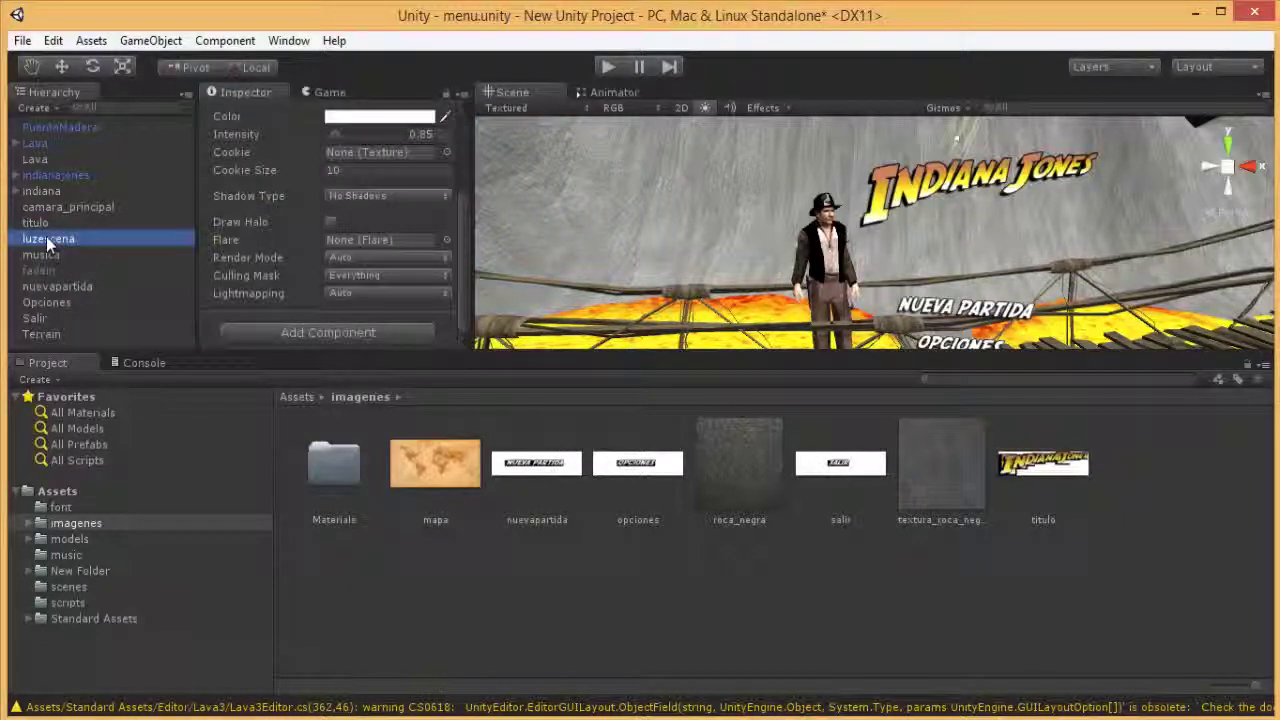
double_click(46, 239)
scroll(740, 270, "down", 3)
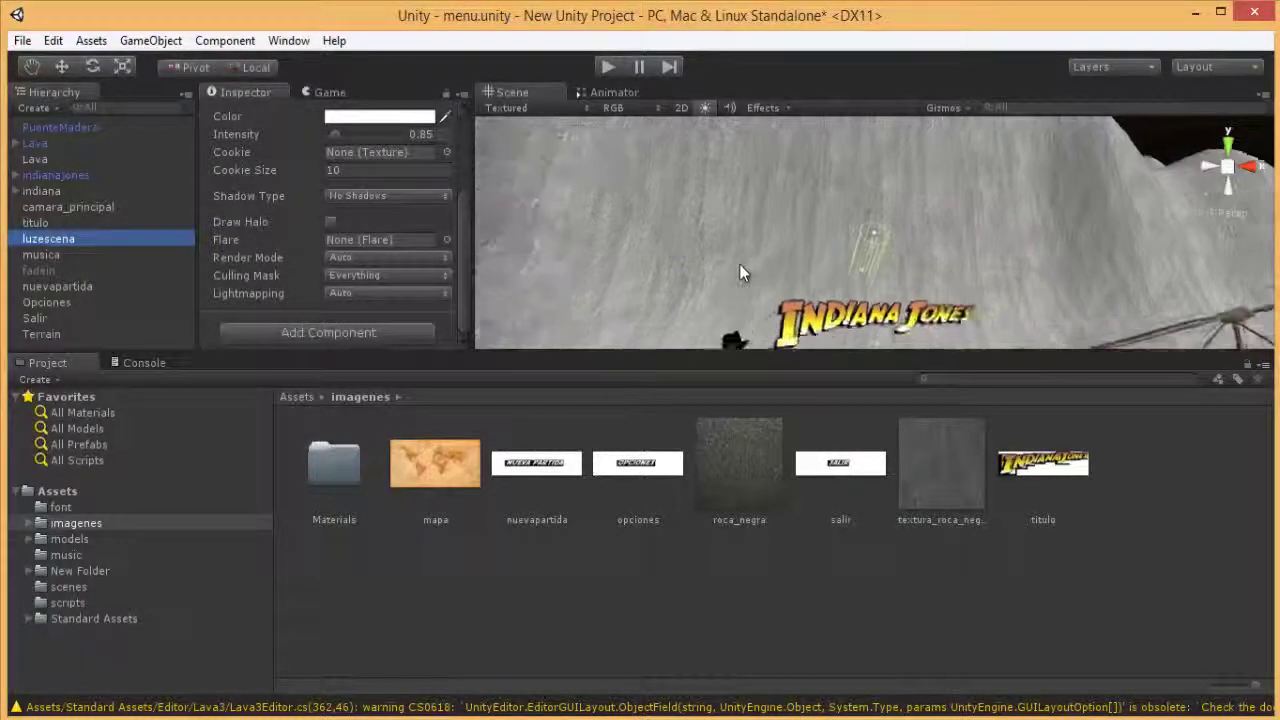
scroll(740, 275, "down", 3)
scroll(740, 284, "down", 3)
scroll(741, 290, "down", 3)
scroll(740, 293, "down", 3)
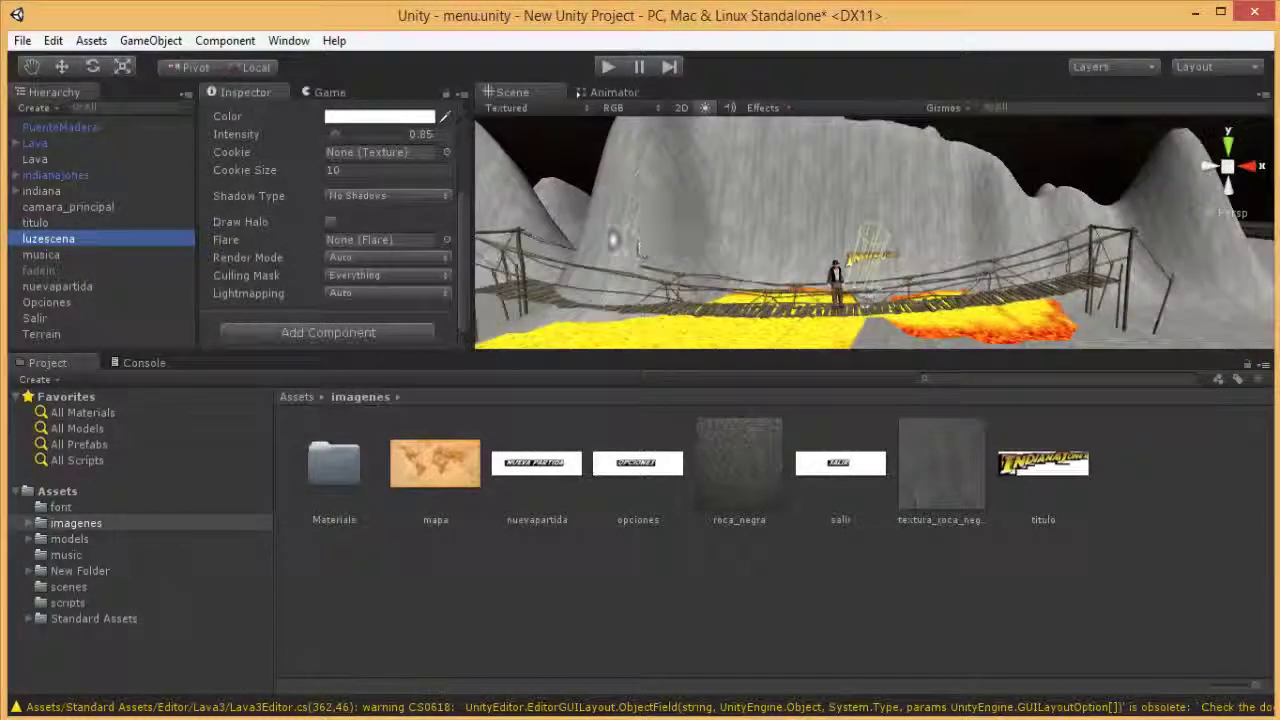
left_click(60, 66)
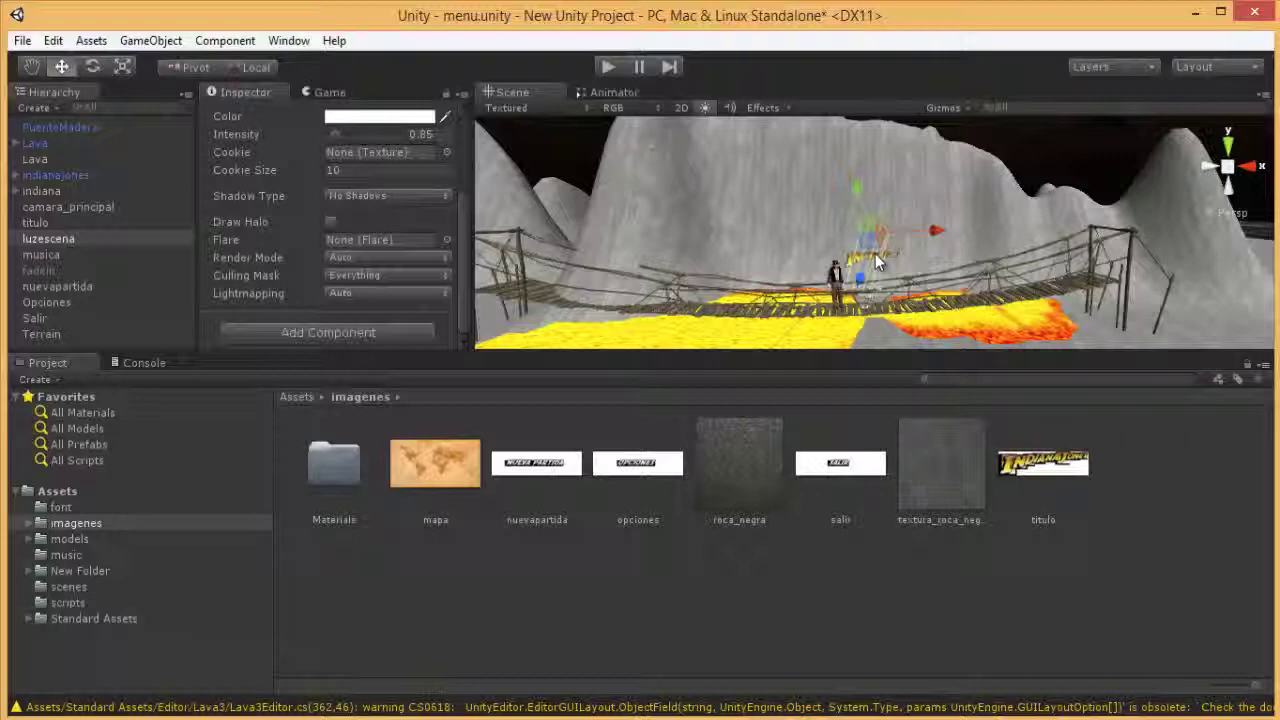
key("ctrl+b")
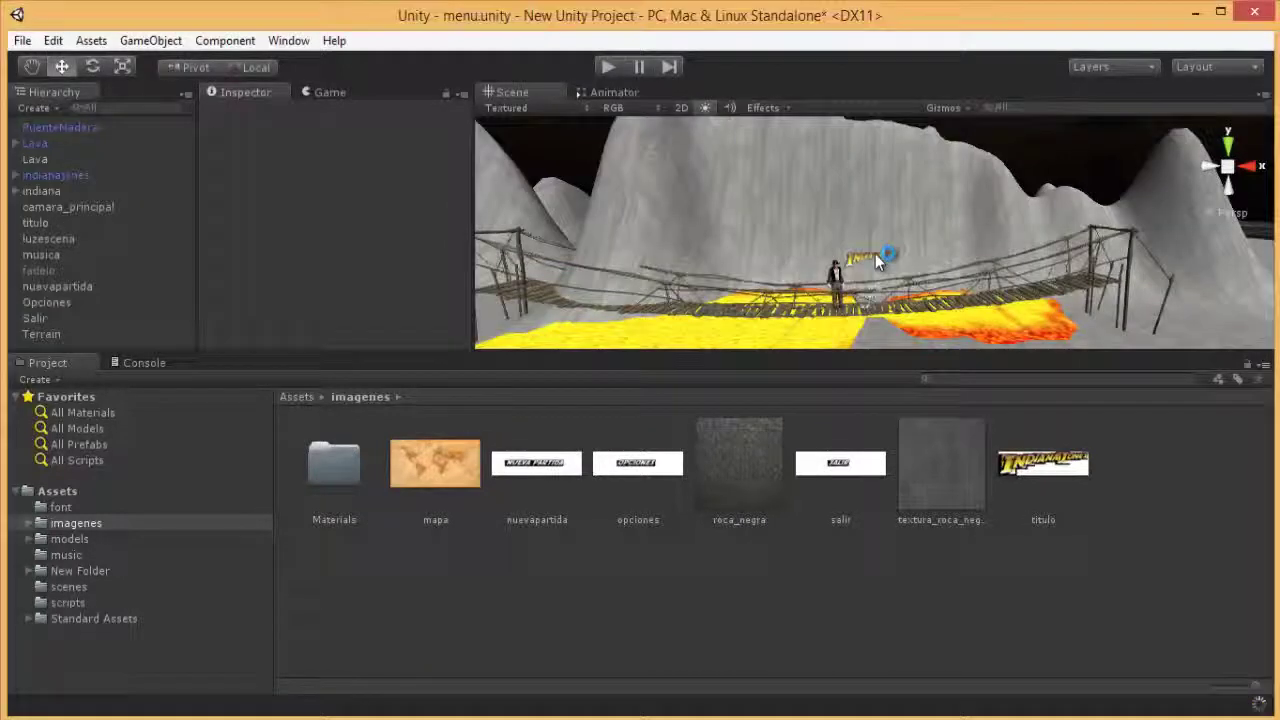
Step: Play the built game to check the Nueva Partida, Opciones and Salir menu, then close it
left_click(727, 570)
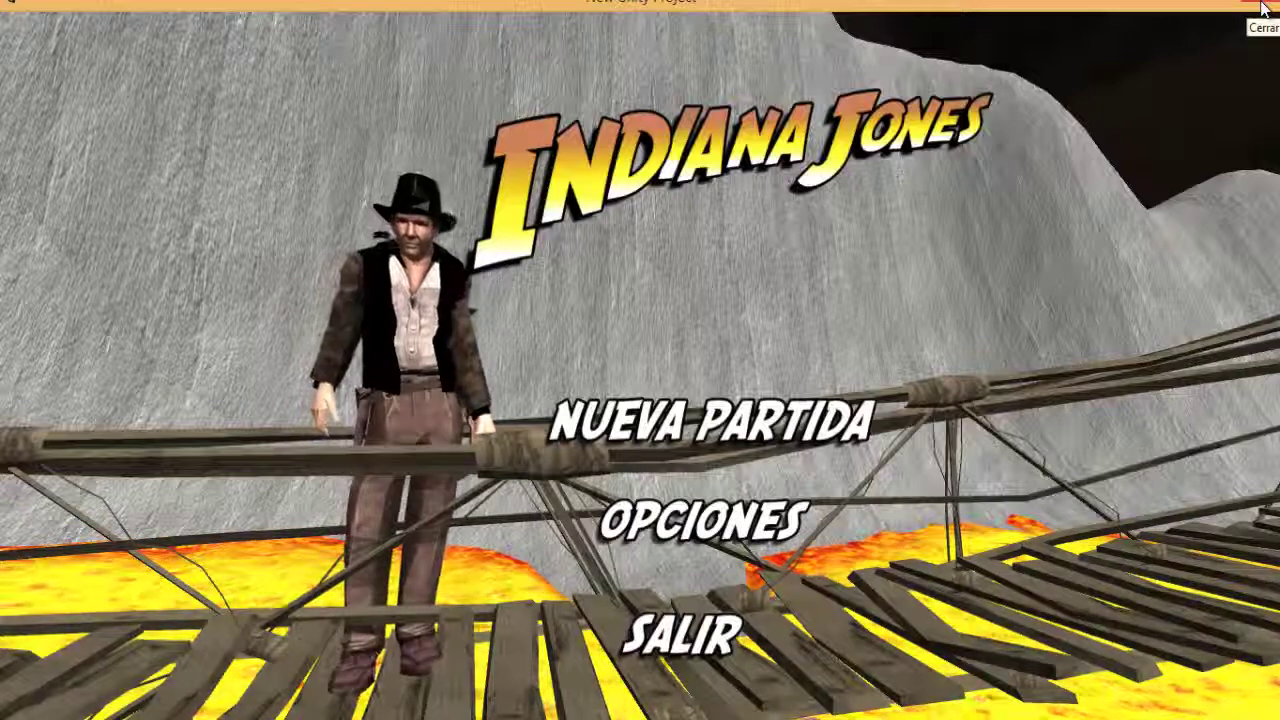
left_click(1262, 8)
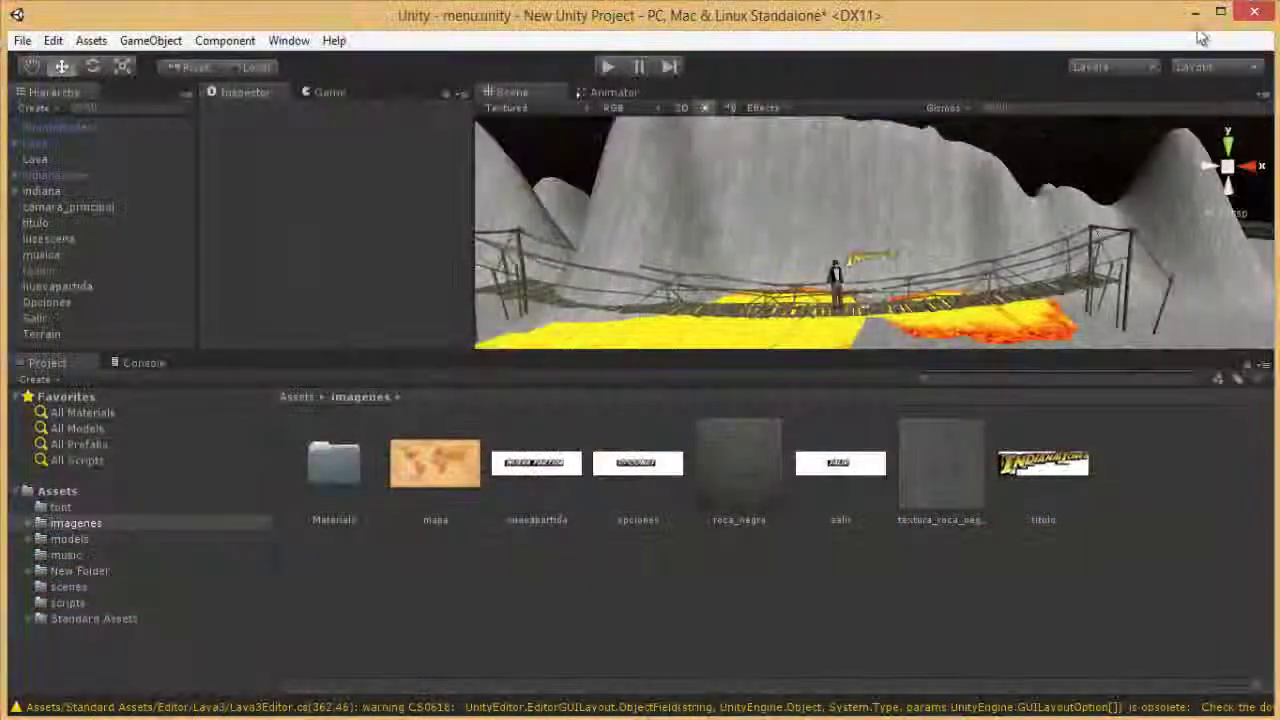
Step: Move camara_principal back along Z and sideways along X, then select the Terrain
double_click(61, 208)
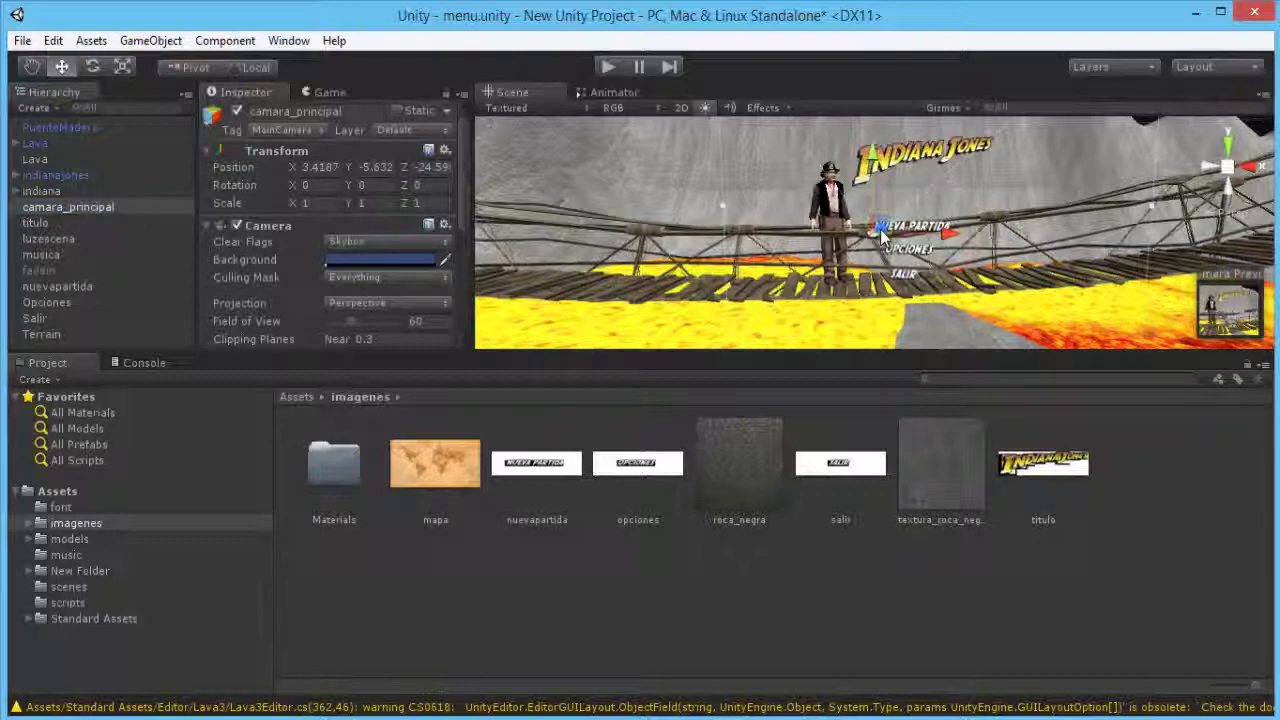
mouse_move(722, 206)
left_mouse_down("alt")
mouse_move(906, 250)
mouse_move(908, 223)
mouse_move(1036, 292)
mouse_move(893, 197)
left_mouse_up("alt")
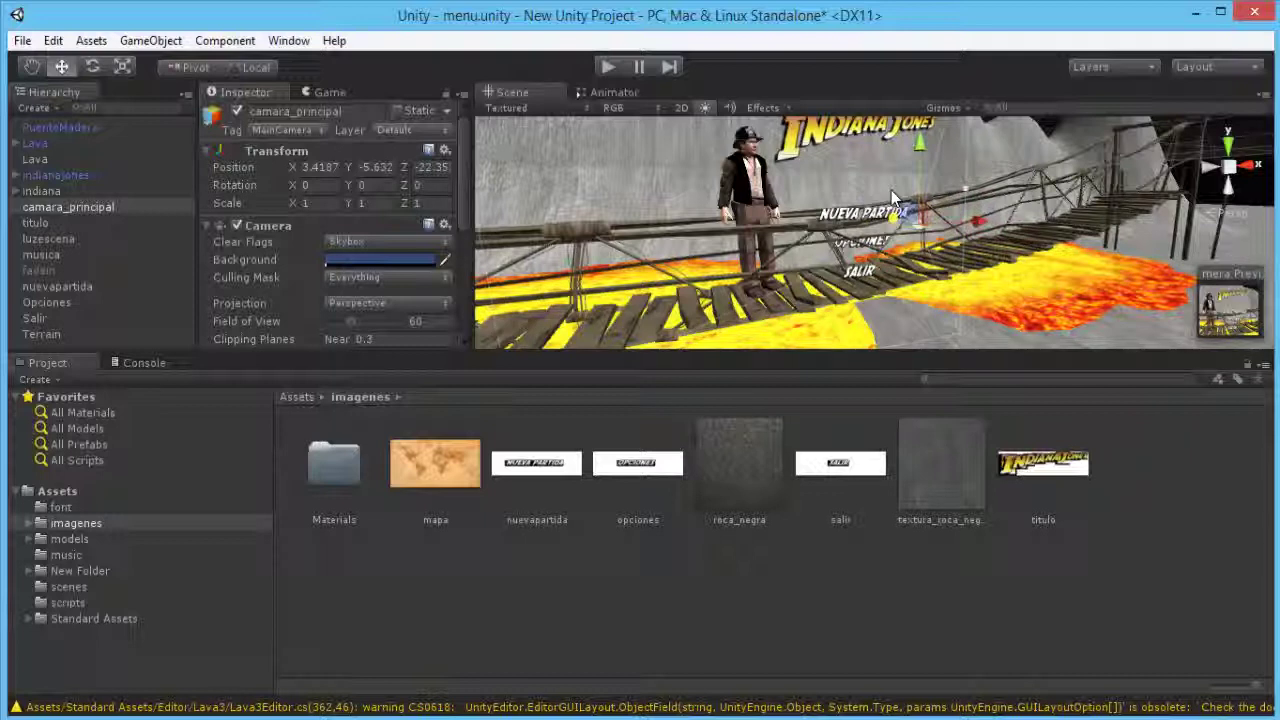
left_click_drag(896, 199, 912, 213)
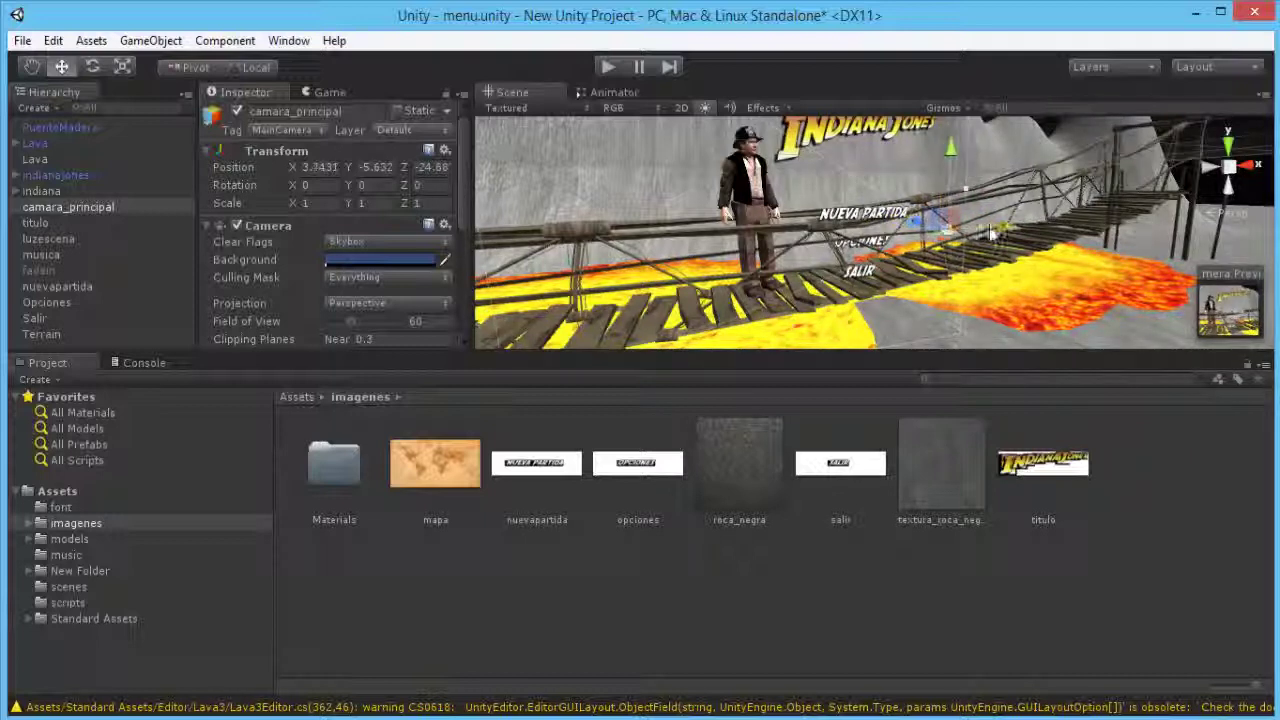
mouse_move(990, 232)
left_mouse_down()
mouse_move(1012, 236)
mouse_move(953, 222)
left_mouse_up()
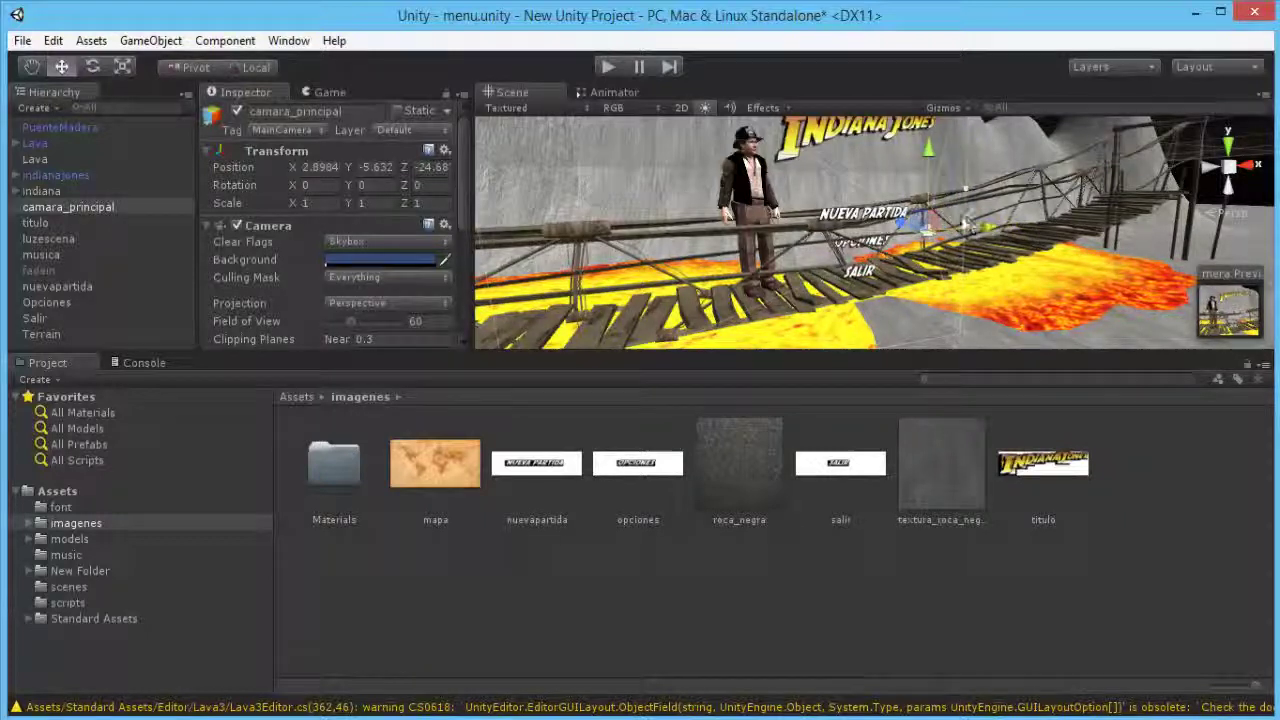
left_click_drag(1082, 232, 744, 222, "alt")
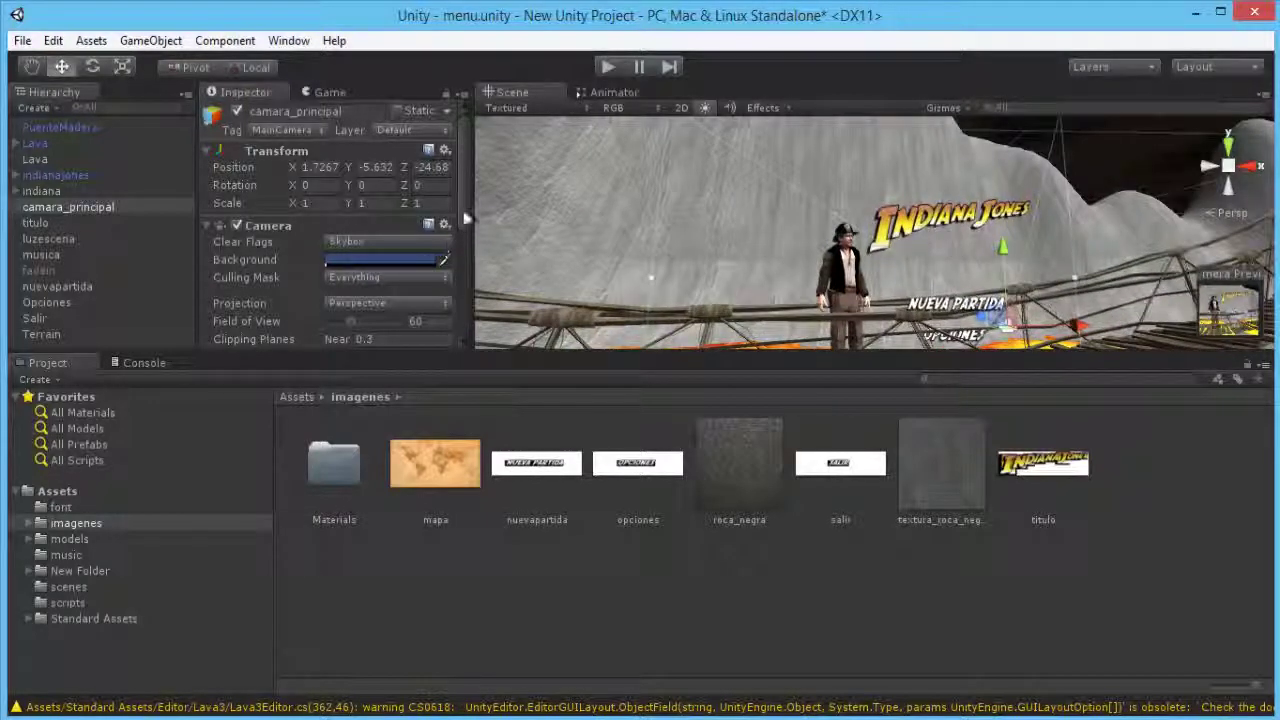
left_click(575, 214)
left_click_drag(466, 214, 466, 284)
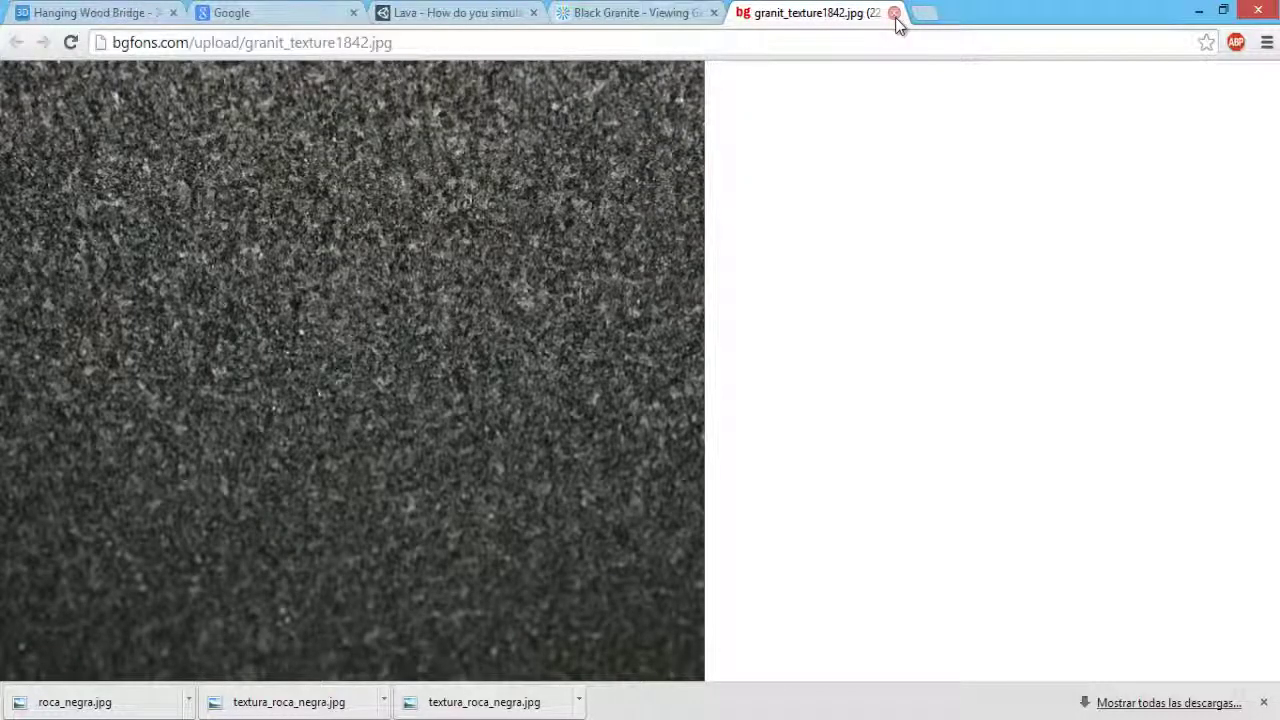
Step: Leave the granite image and search Google Images for 'texture montain', scrolling the results
left_click(895, 14)
left_click(17, 45)
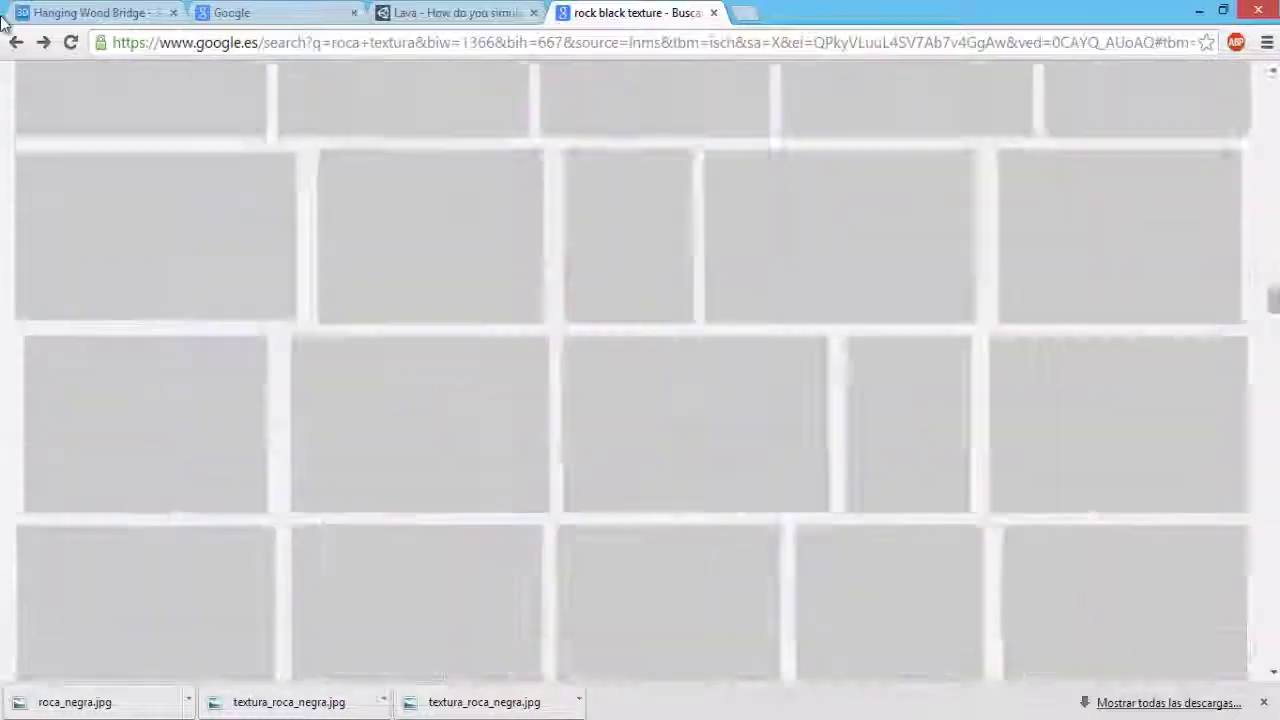
type("texture m")
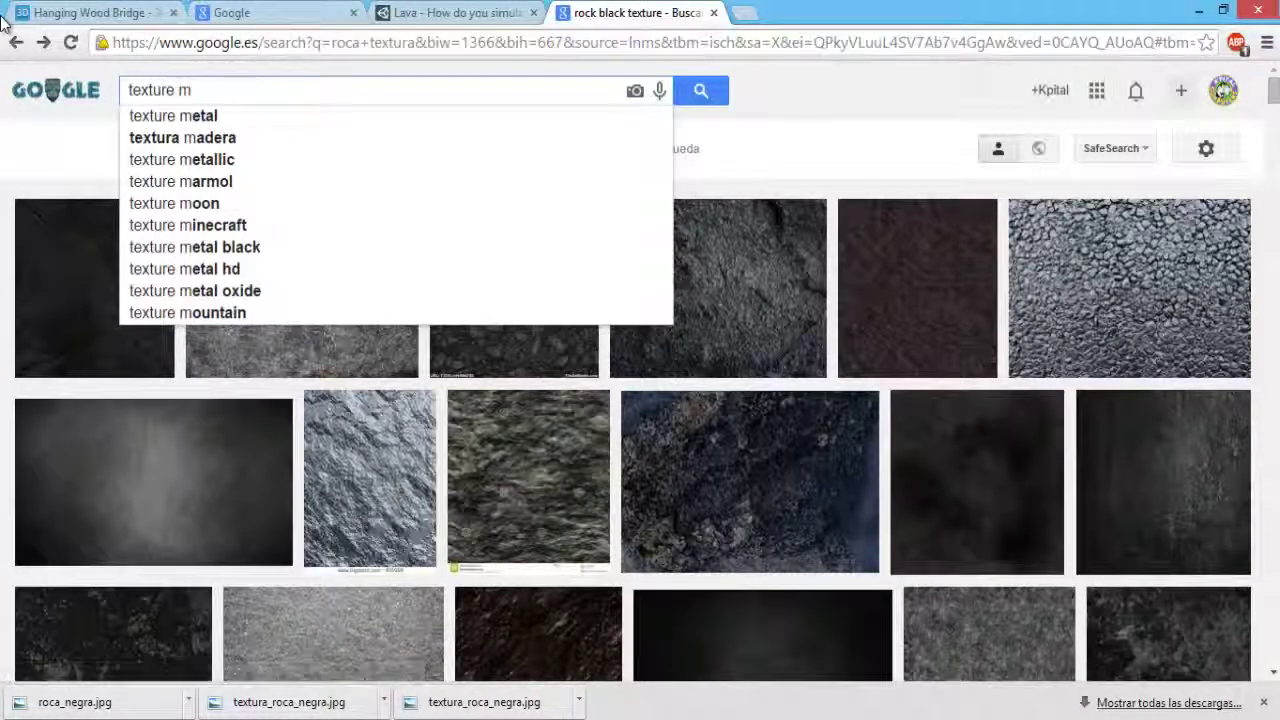
type("ont")
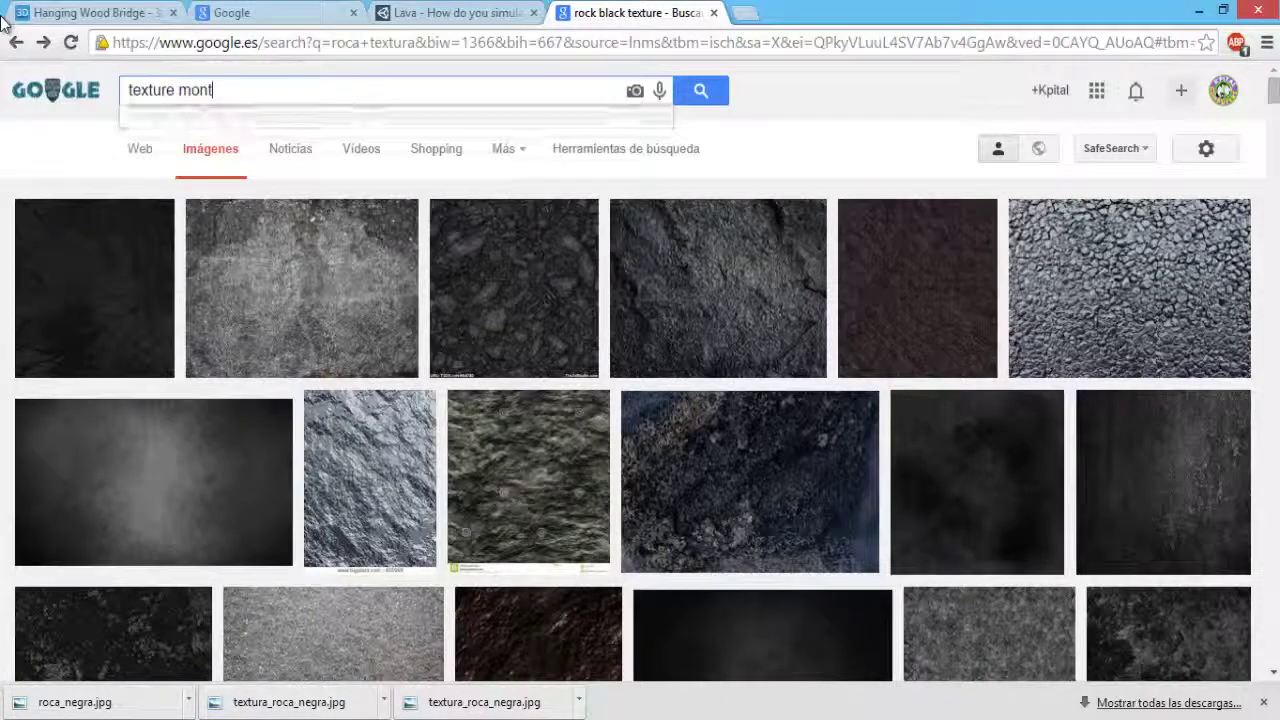
type("ain")
key("Return")
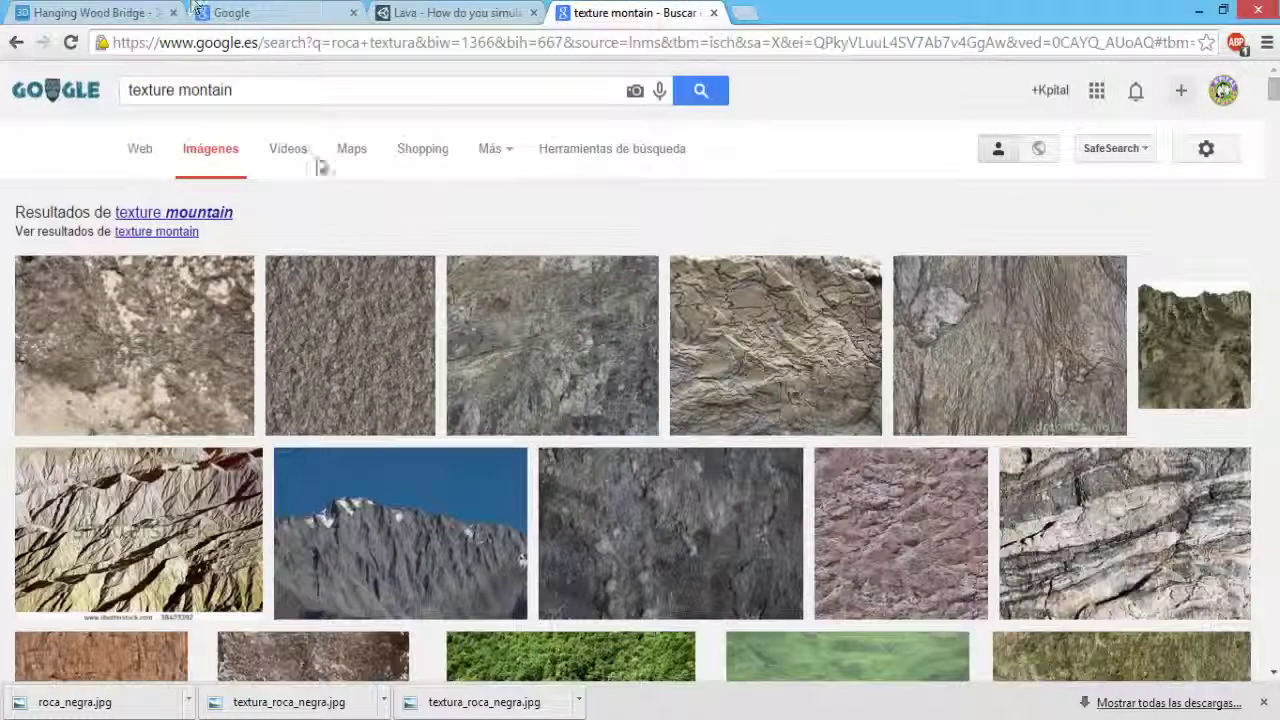
scroll(343, 320, "down", 1)
scroll(343, 320, "down", 2)
scroll(343, 320, "down", 1)
scroll(343, 320, "down", 2)
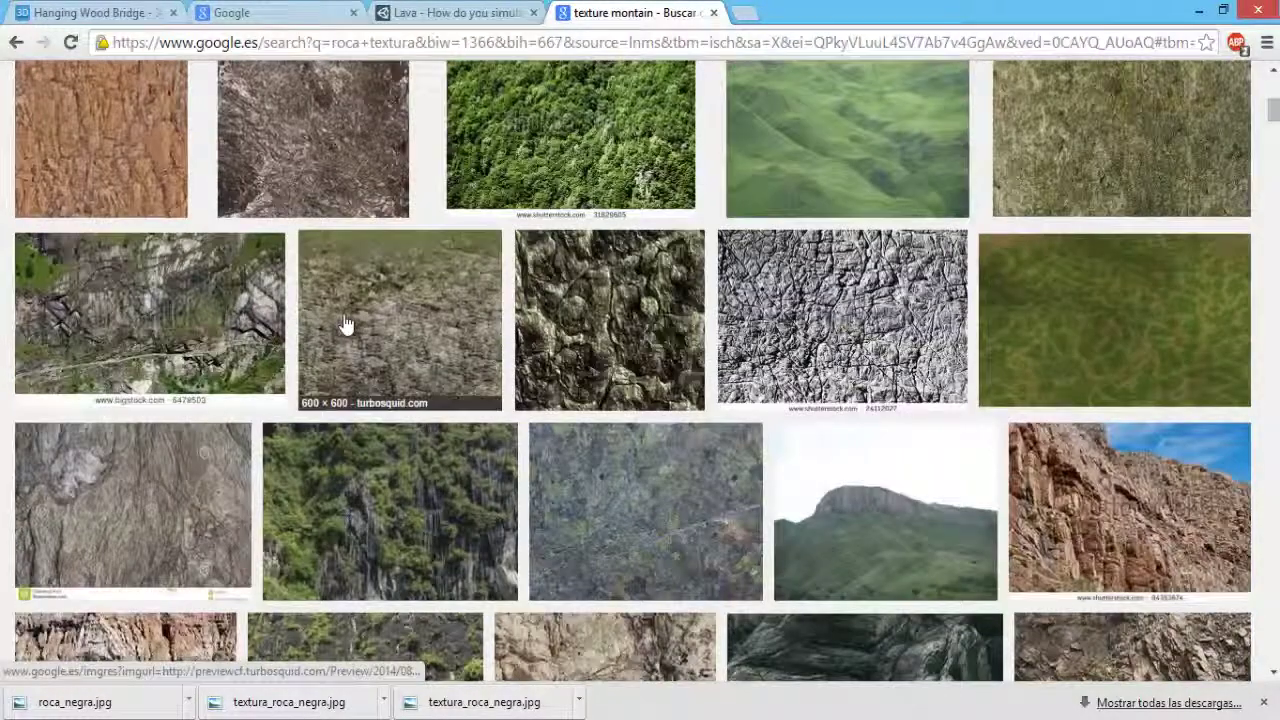
scroll(343, 320, "down", 2)
scroll(343, 324, "down", 2)
scroll(343, 324, "down", 3)
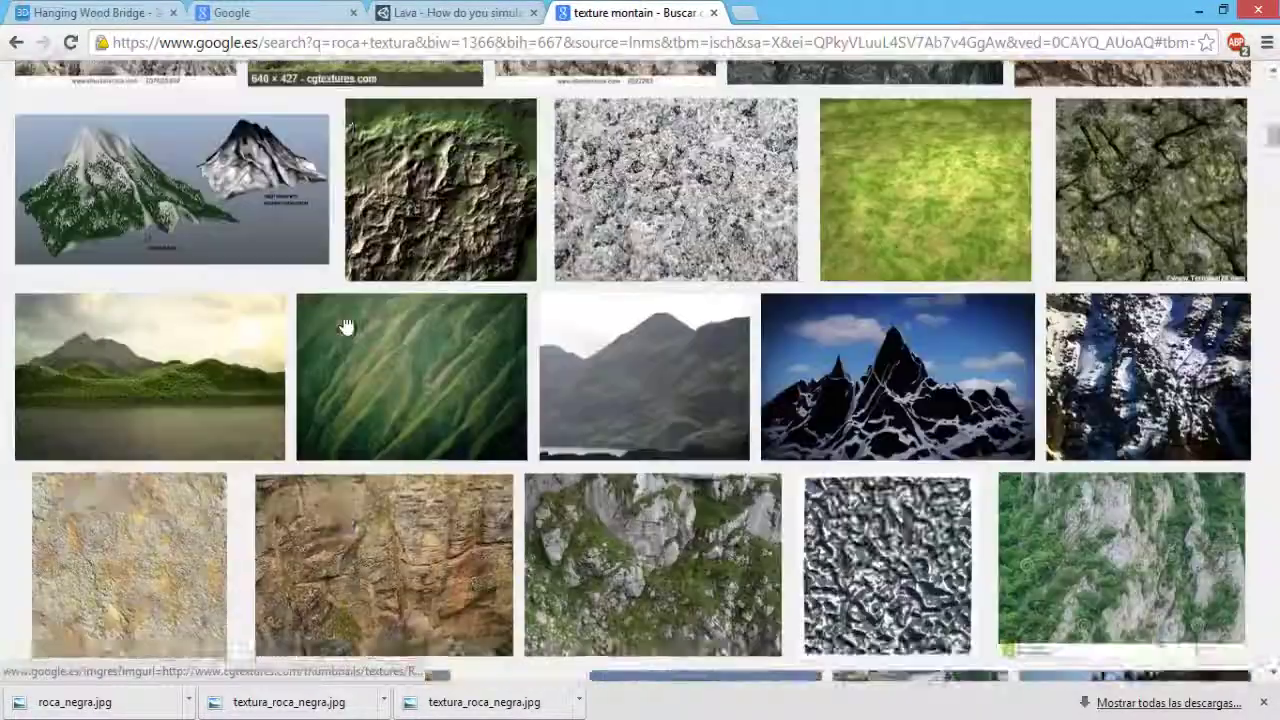
scroll(343, 324, "down", 2)
scroll(343, 324, "down", 2)
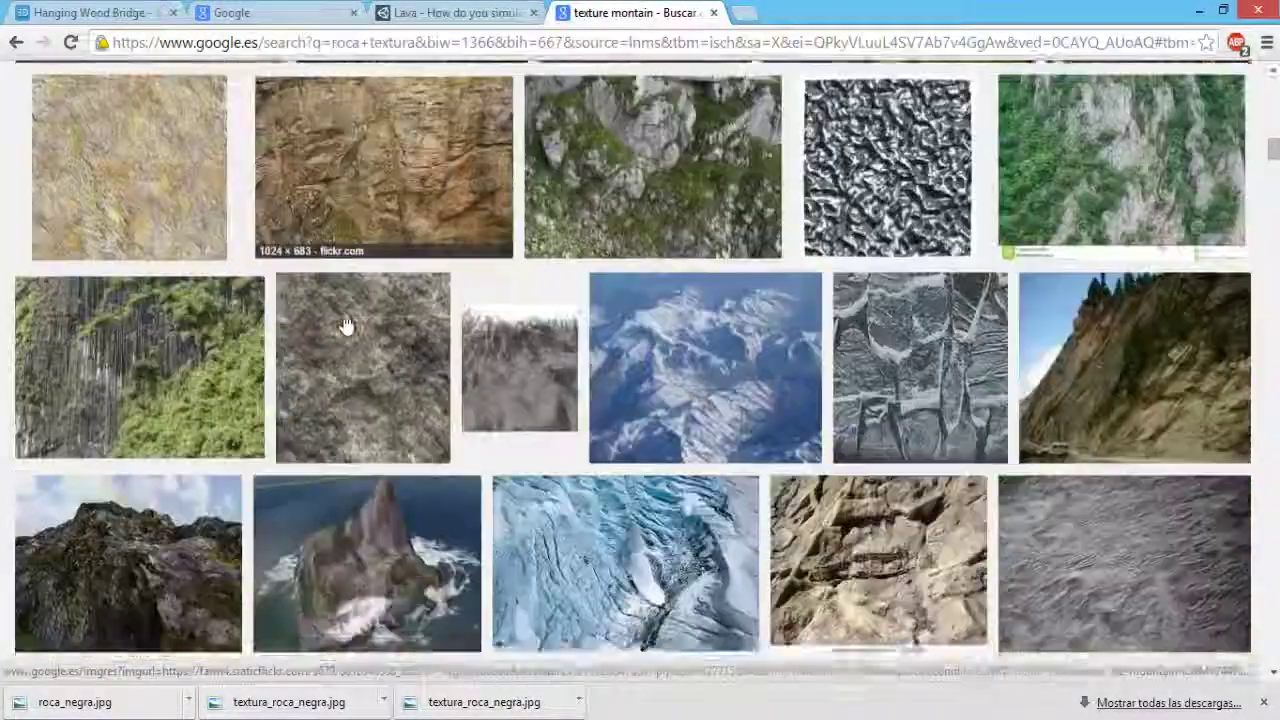
scroll(343, 324, "down", 2)
scroll(343, 324, "down", 1)
scroll(343, 324, "down", 4)
scroll(343, 328, "down", 2)
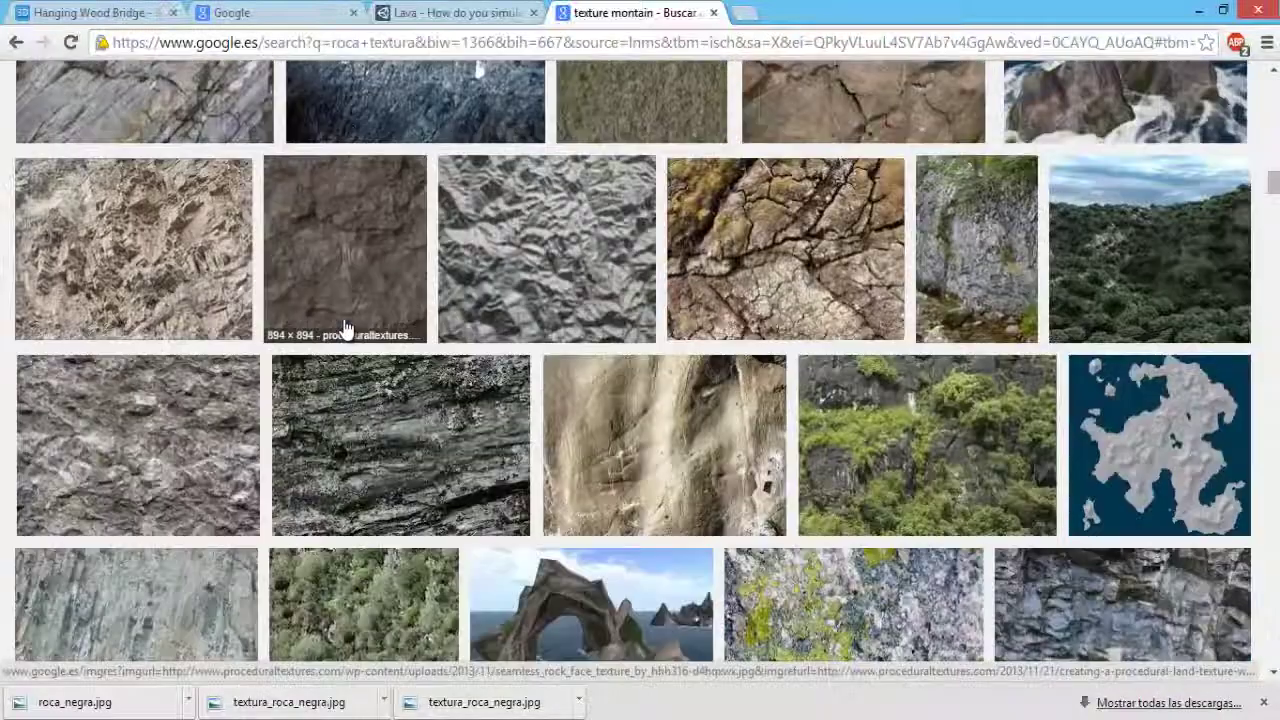
Step: Preview the dark striated rock texture and the Black Granite texture
left_click(500, 486)
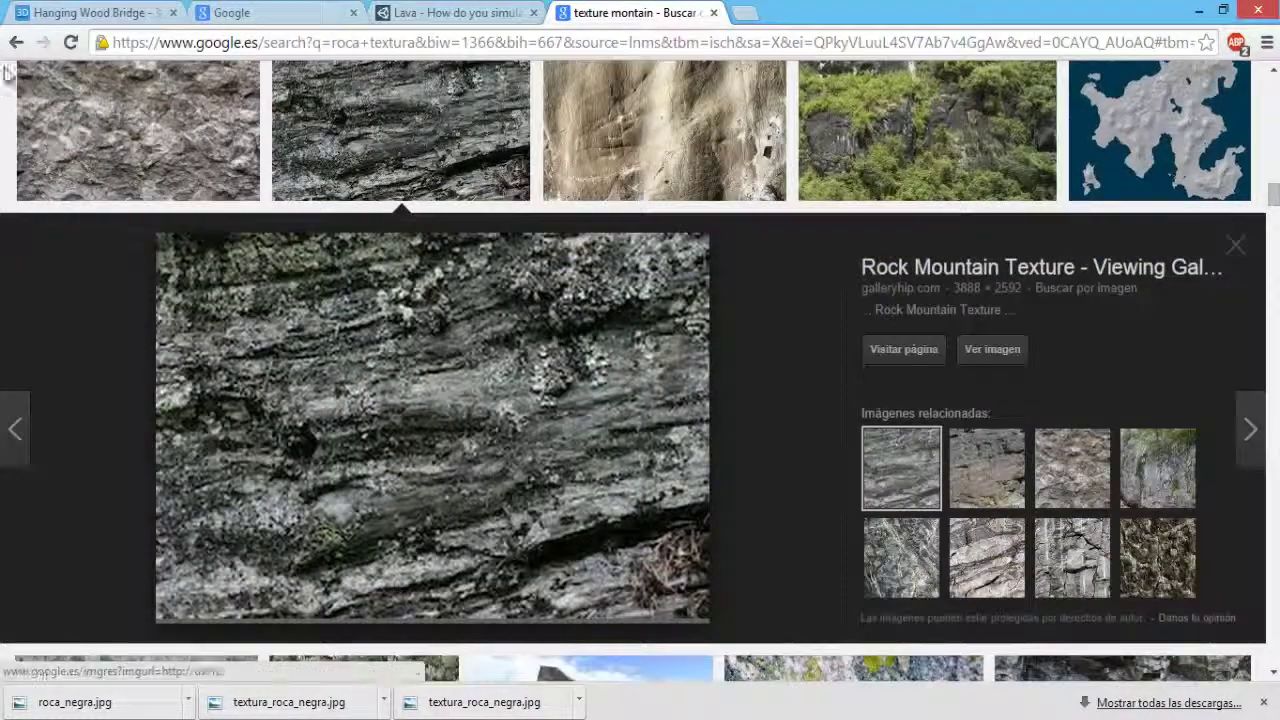
left_click(26, 43)
scroll(623, 451, "down", 5)
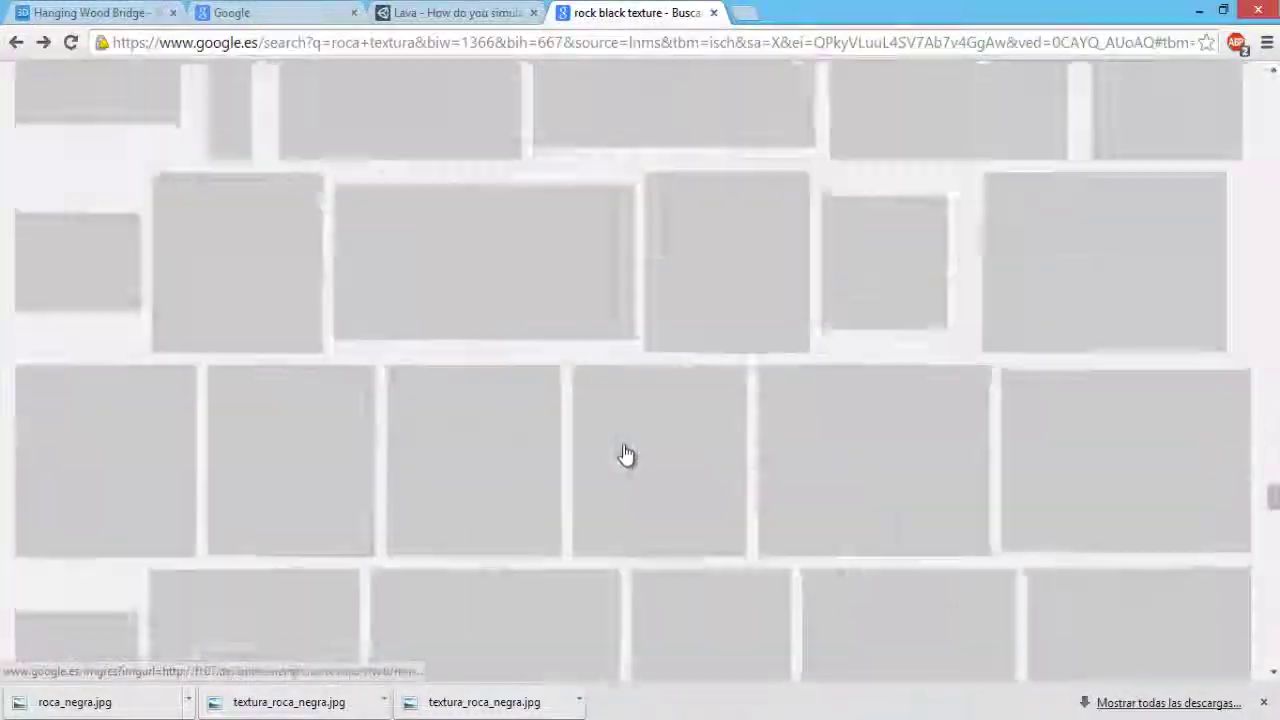
scroll(625, 455, "down", 3)
scroll(622, 460, "down", 5)
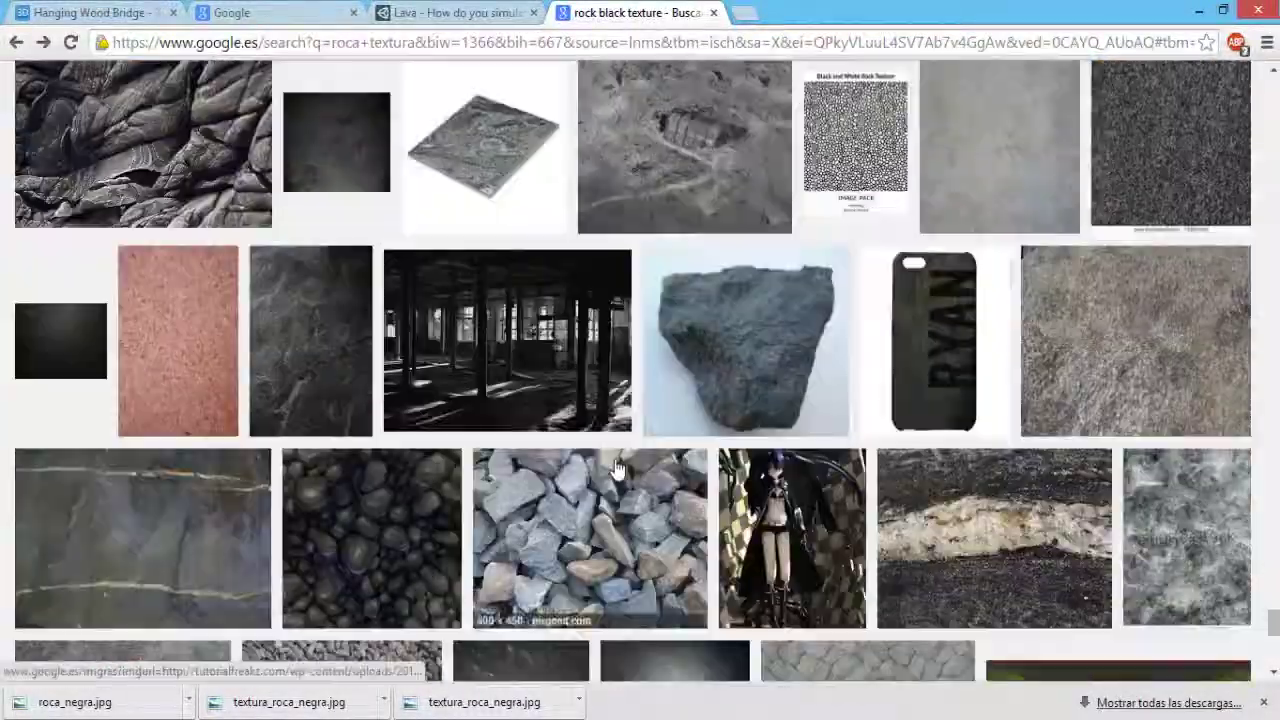
scroll(617, 470, "down", 4)
scroll(617, 470, "down", 3)
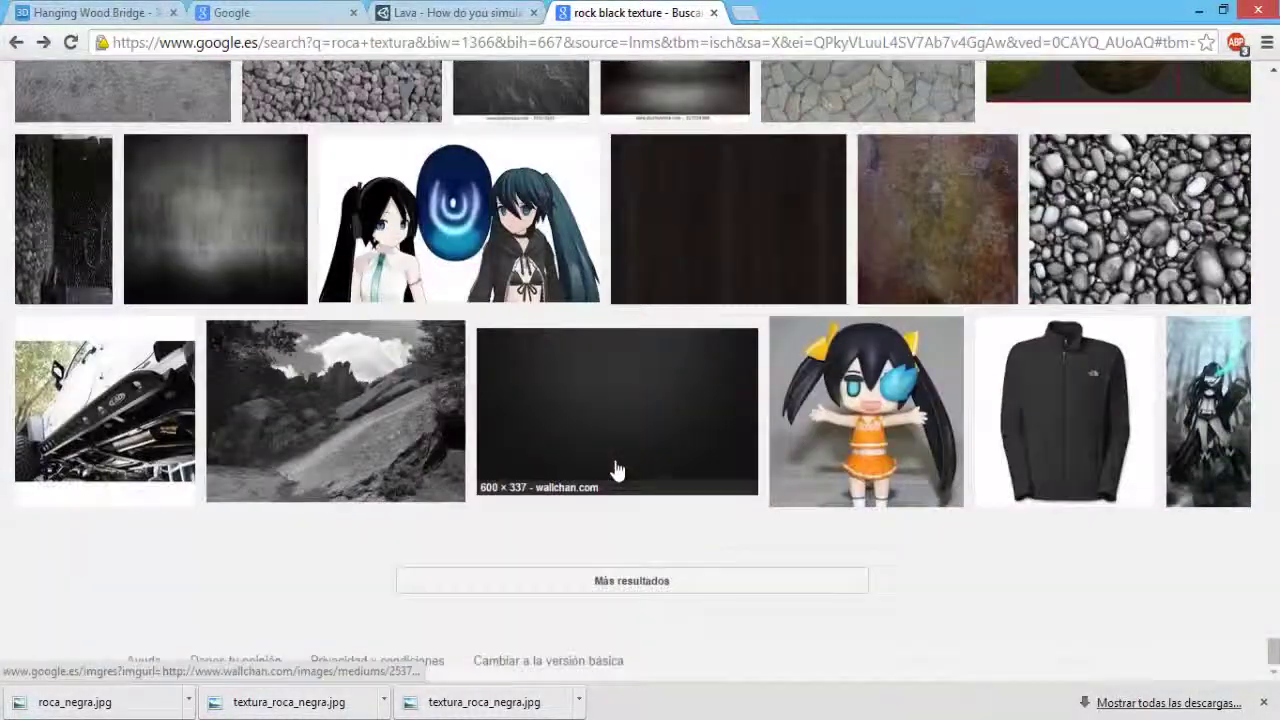
scroll(617, 470, "up", 8)
left_click(617, 470)
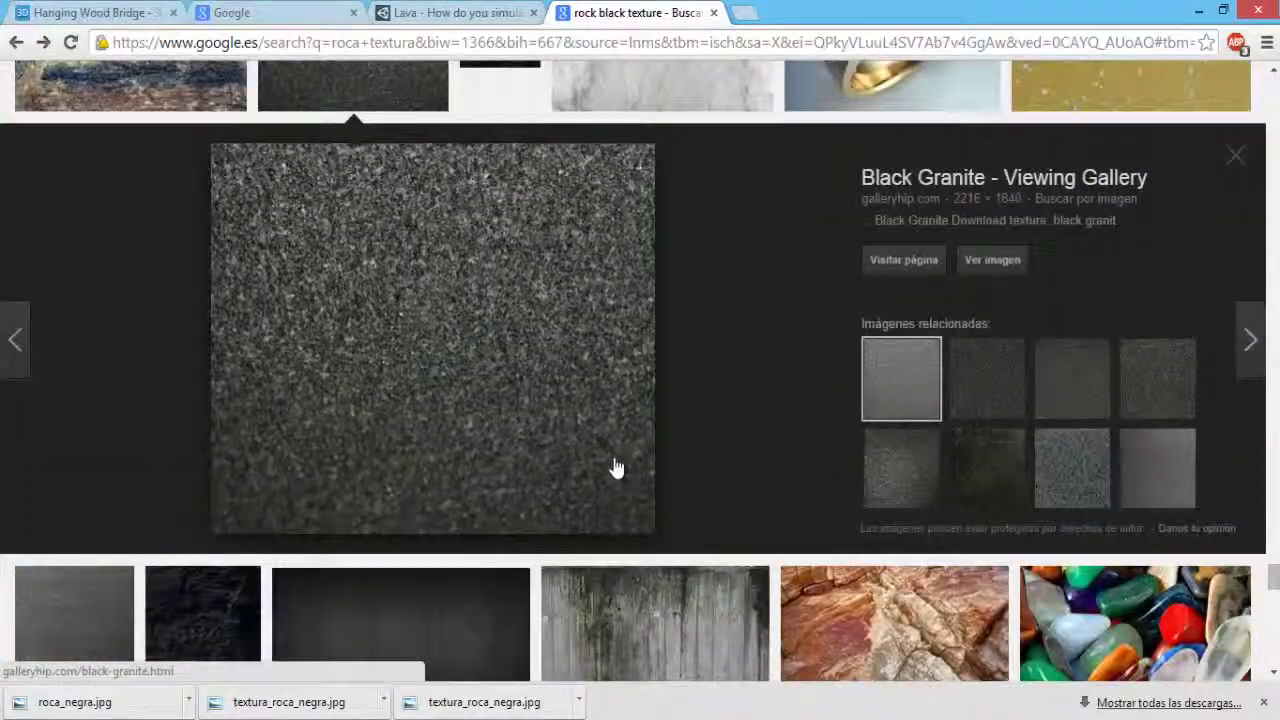
scroll(583, 443, "up", 2)
scroll(583, 443, "down", 7)
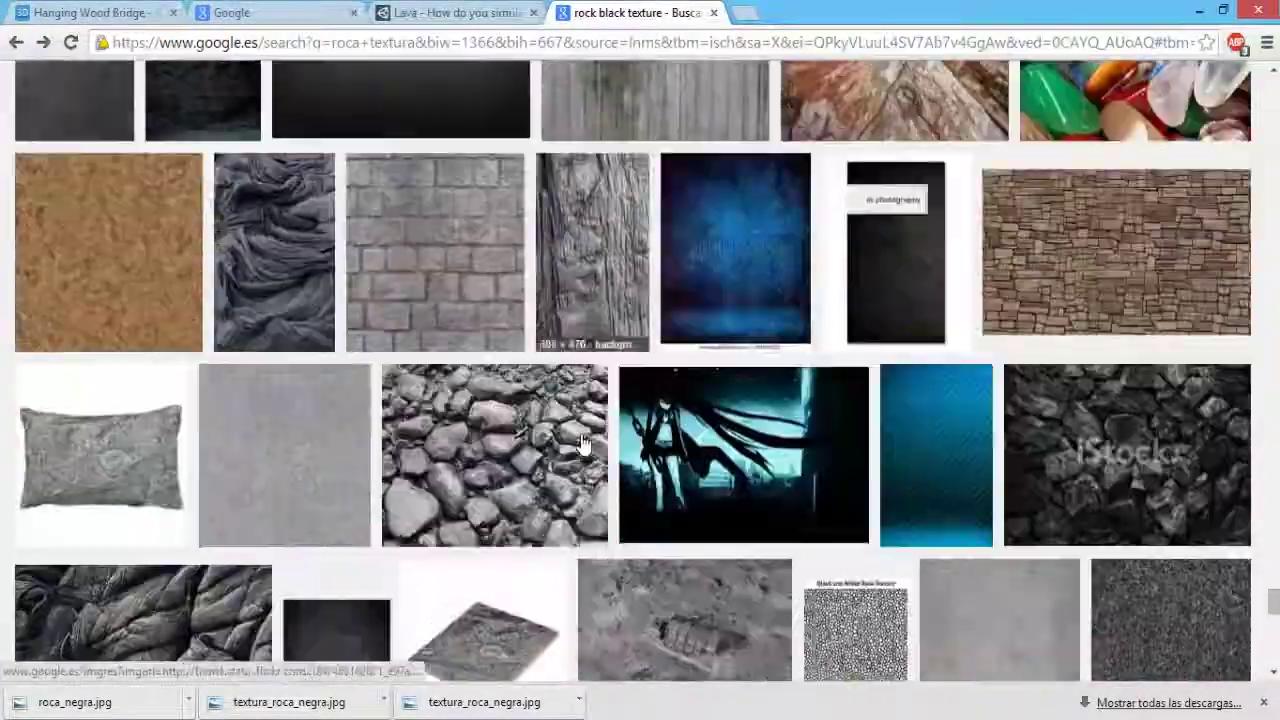
Step: Return to the 'texture montain' results and scroll down through the mountain rock images
left_click(44, 44)
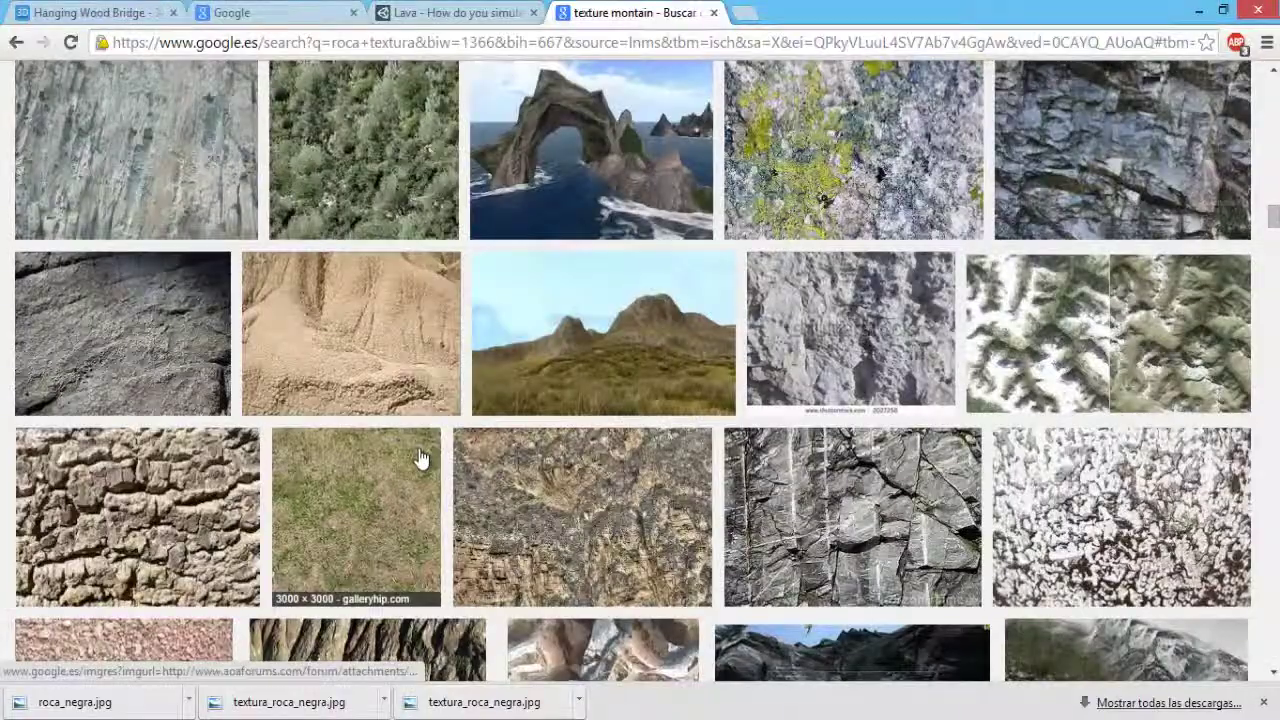
scroll(420, 458, "down", 2)
scroll(420, 458, "down", 4)
scroll(420, 458, "down", 4)
scroll(420, 458, "down", 1)
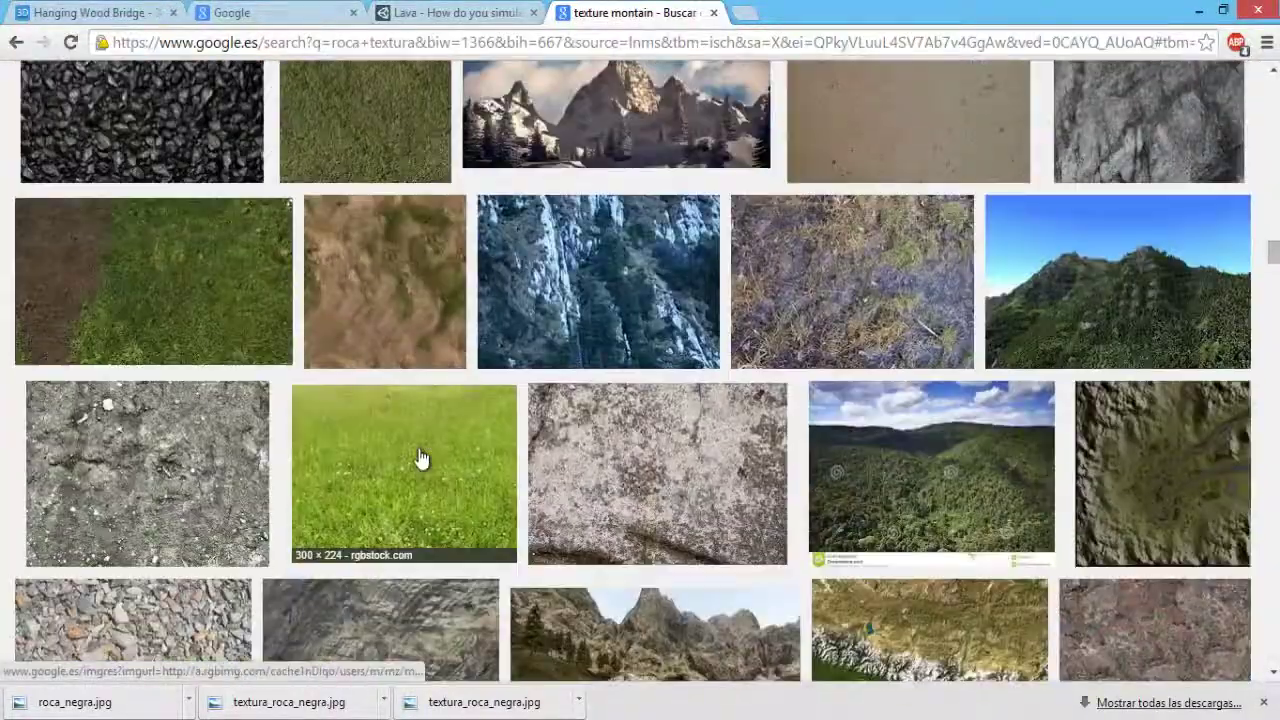
scroll(420, 458, "down", 4)
scroll(420, 458, "down", 4)
scroll(420, 458, "down", 3)
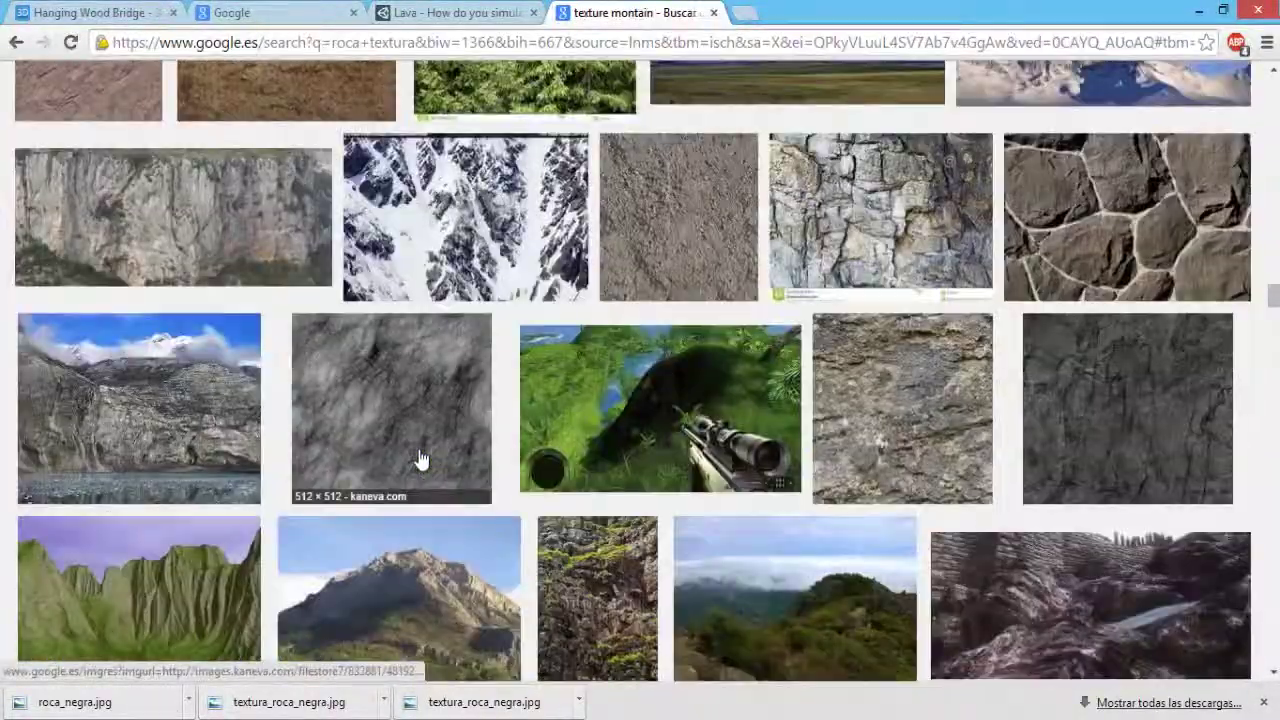
Step: Save the Kaneva rock image as mountainUrock_ad to the desktop and import it into imagenes
left_click(418, 409)
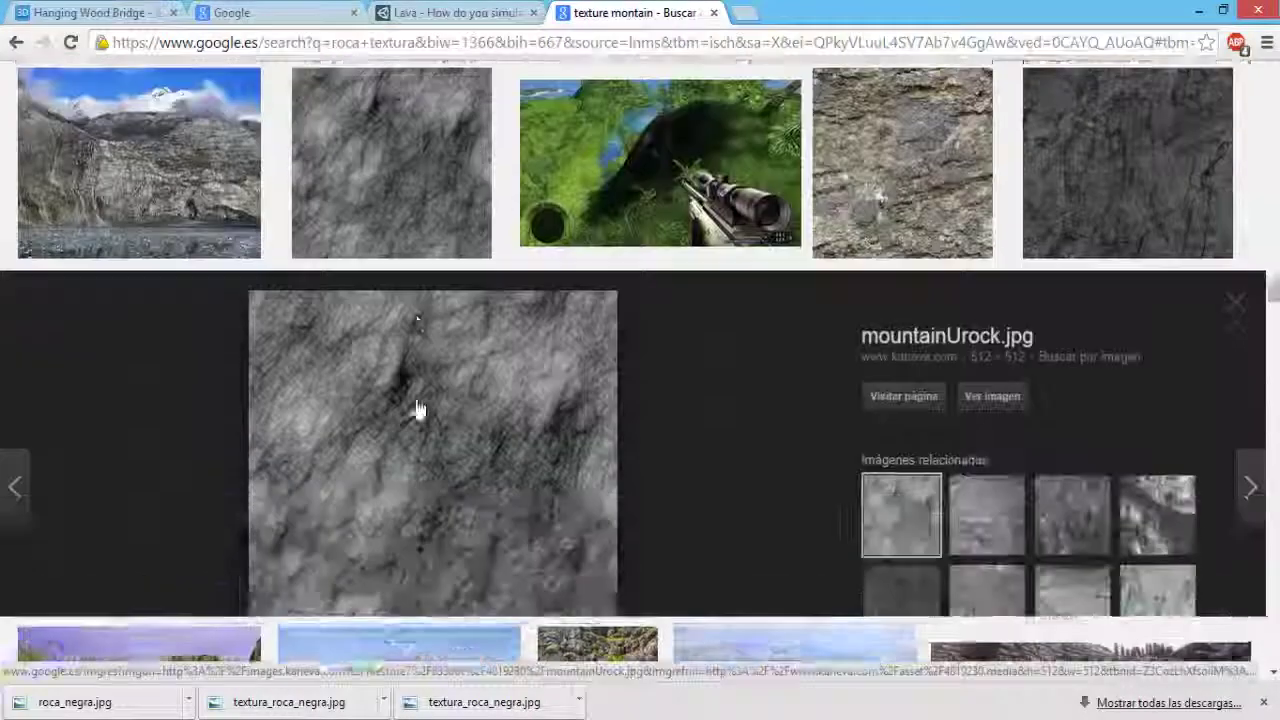
left_click(418, 409)
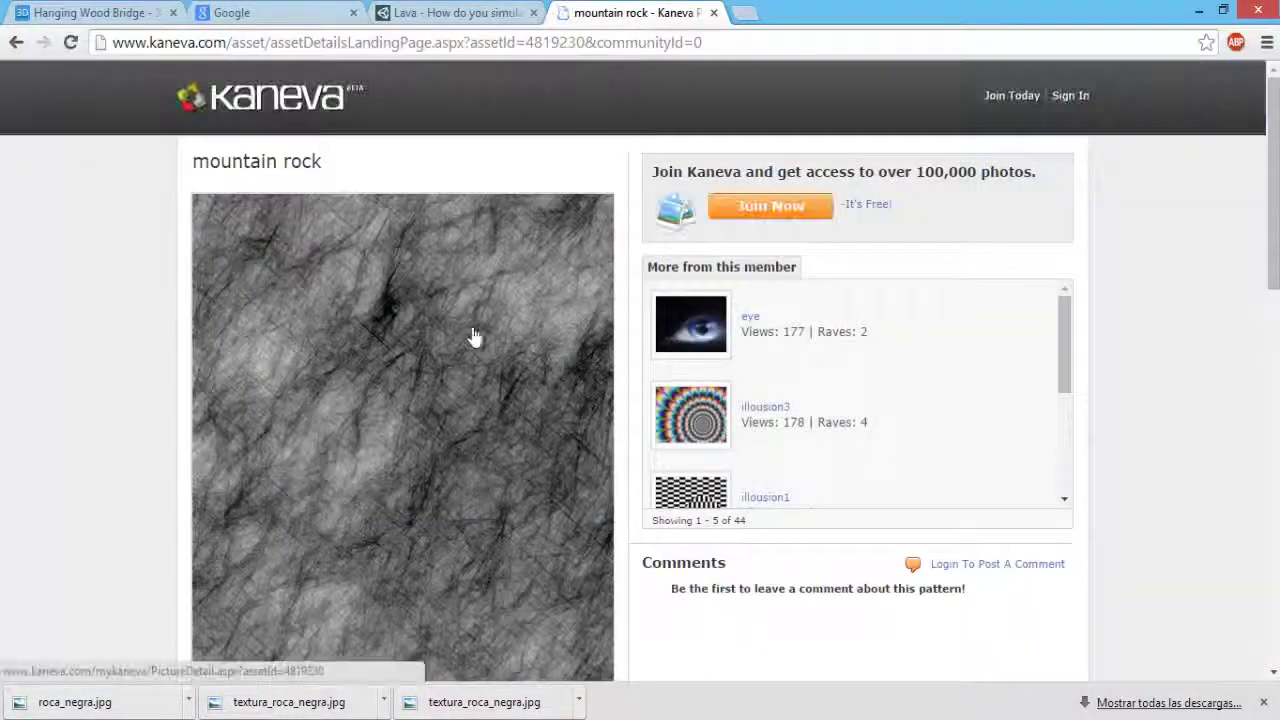
right_click(422, 325)
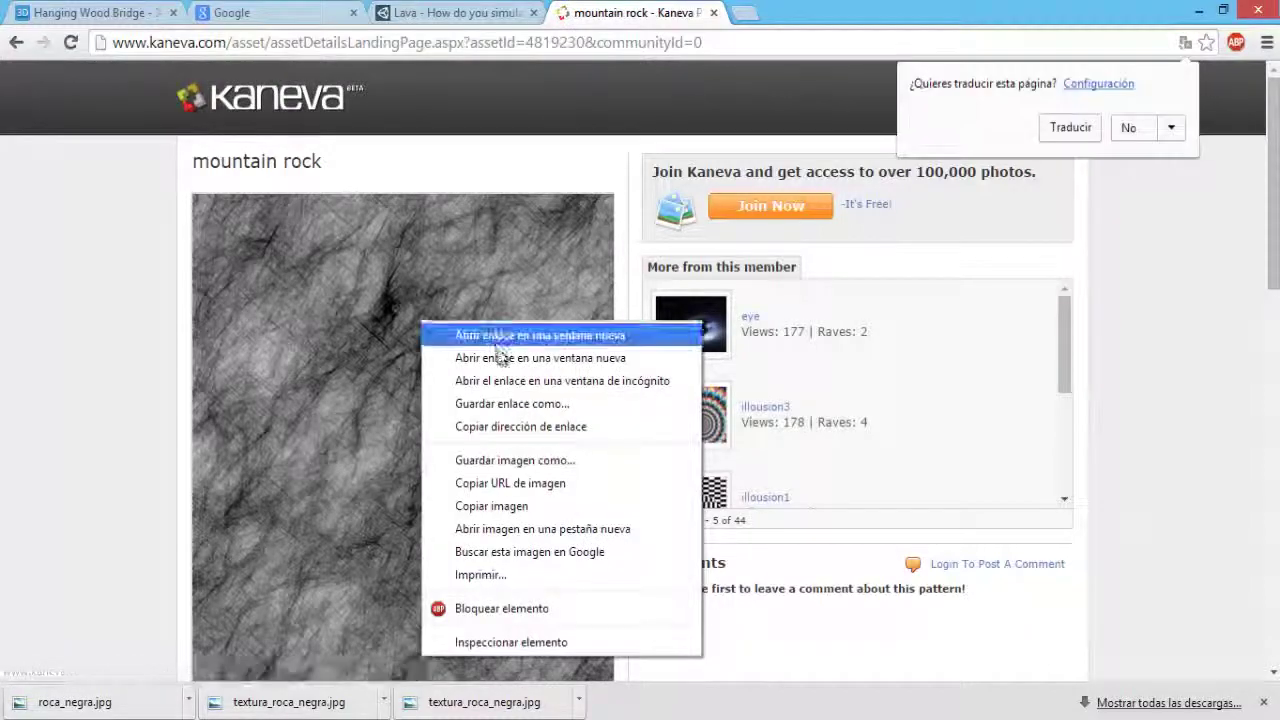
left_click(520, 461)
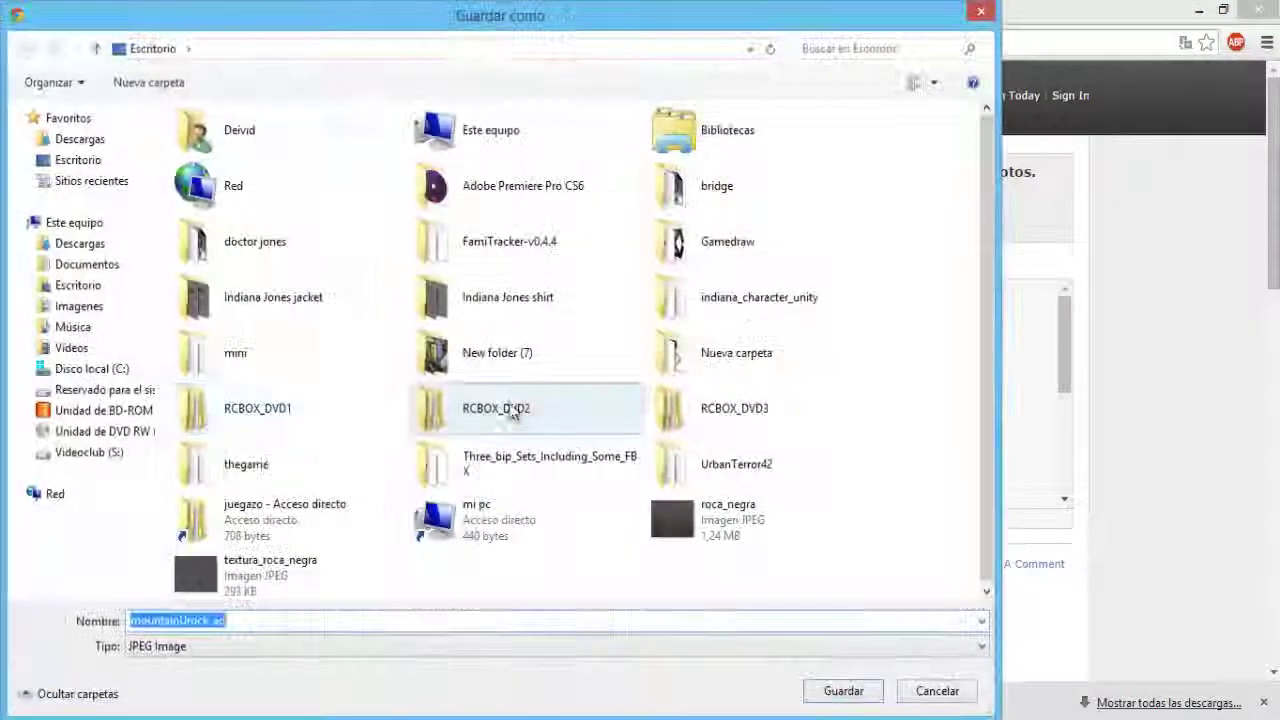
left_click(843, 691)
key("alt+Tab")
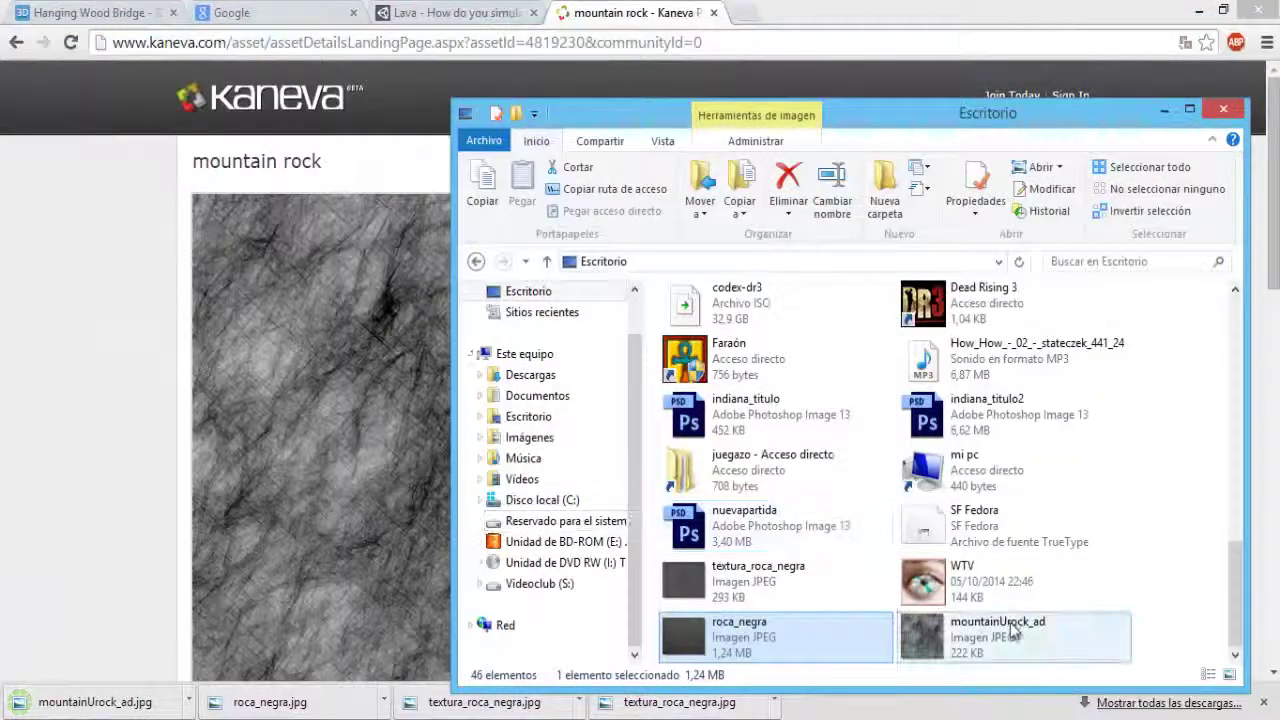
left_click_drag(1012, 630, 556, 618)
Step: Add mountainUrock_ad as a new terrain paint texture
scroll(466, 244, "up", 2)
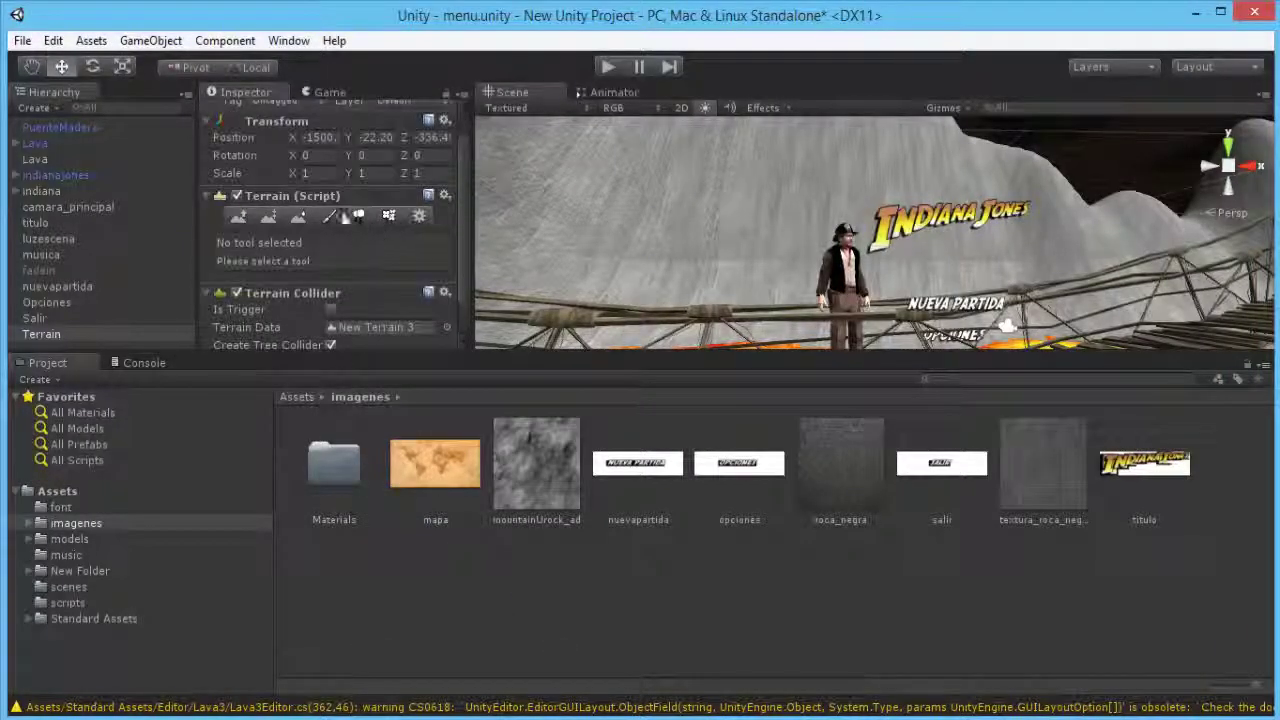
left_click(328, 216)
left_click_drag(467, 220, 465, 278)
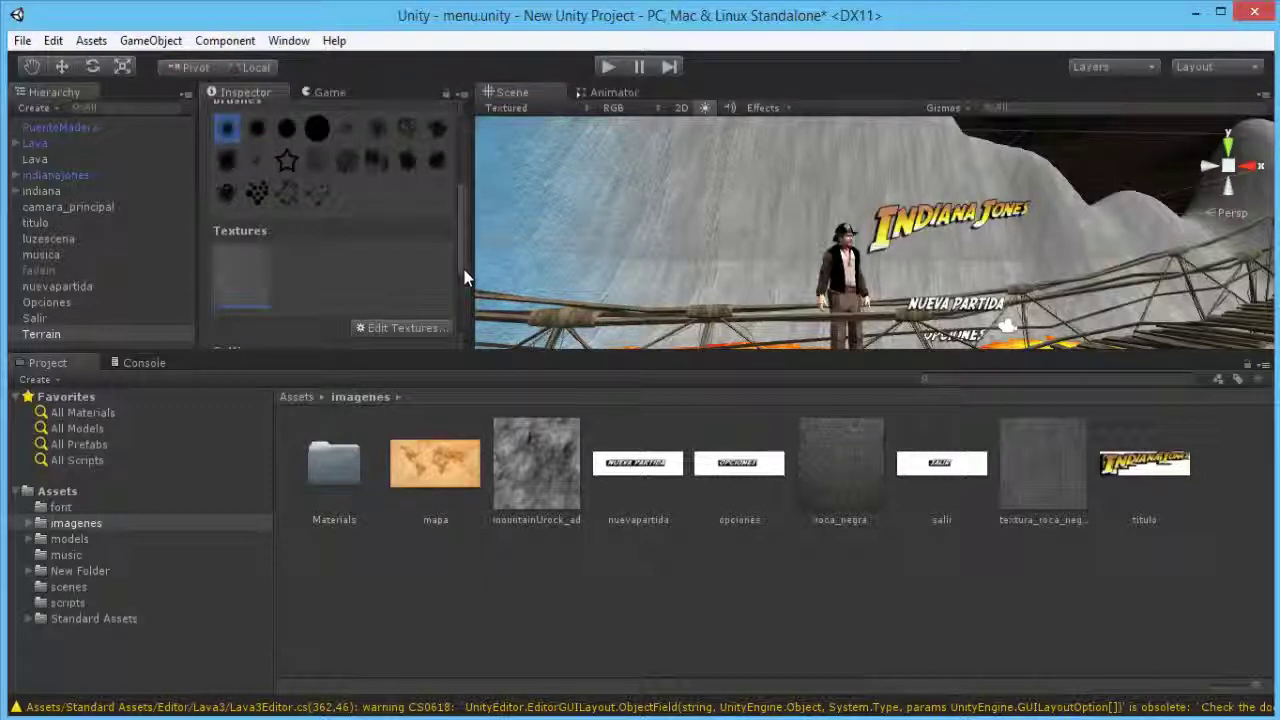
left_click(392, 330)
left_click(405, 332)
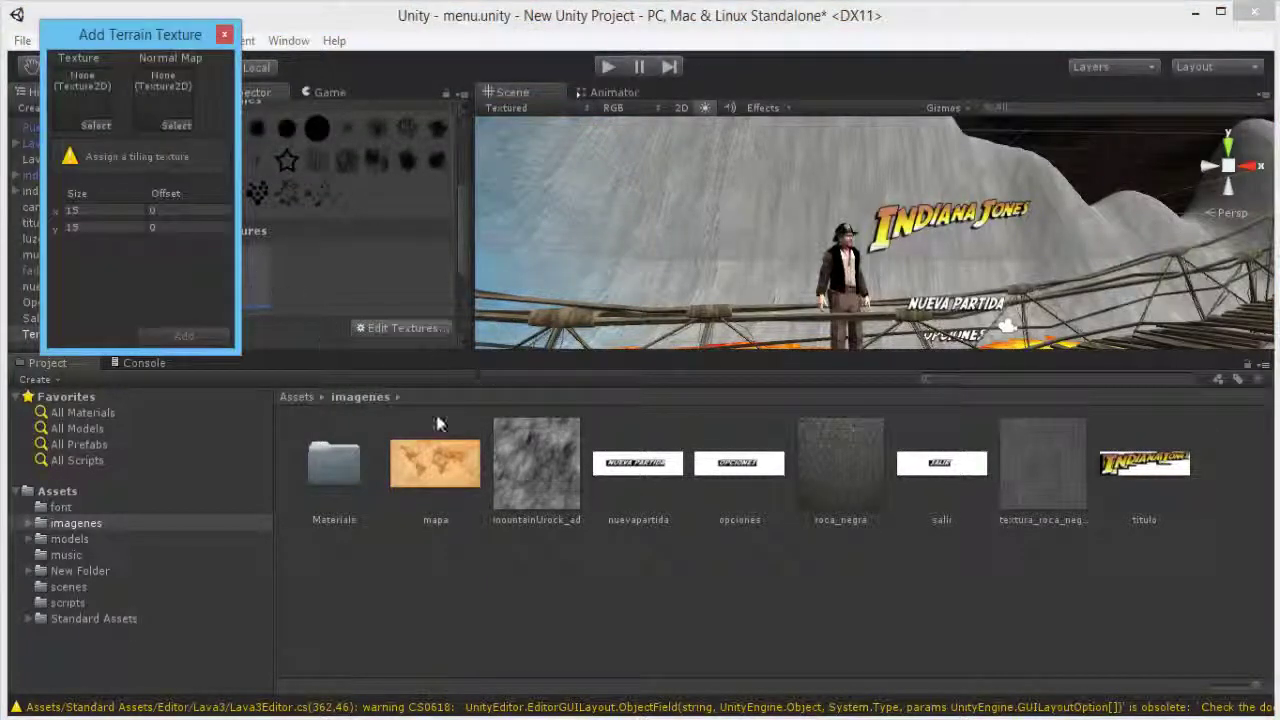
left_click(530, 455)
left_click_drag(530, 455, 78, 125)
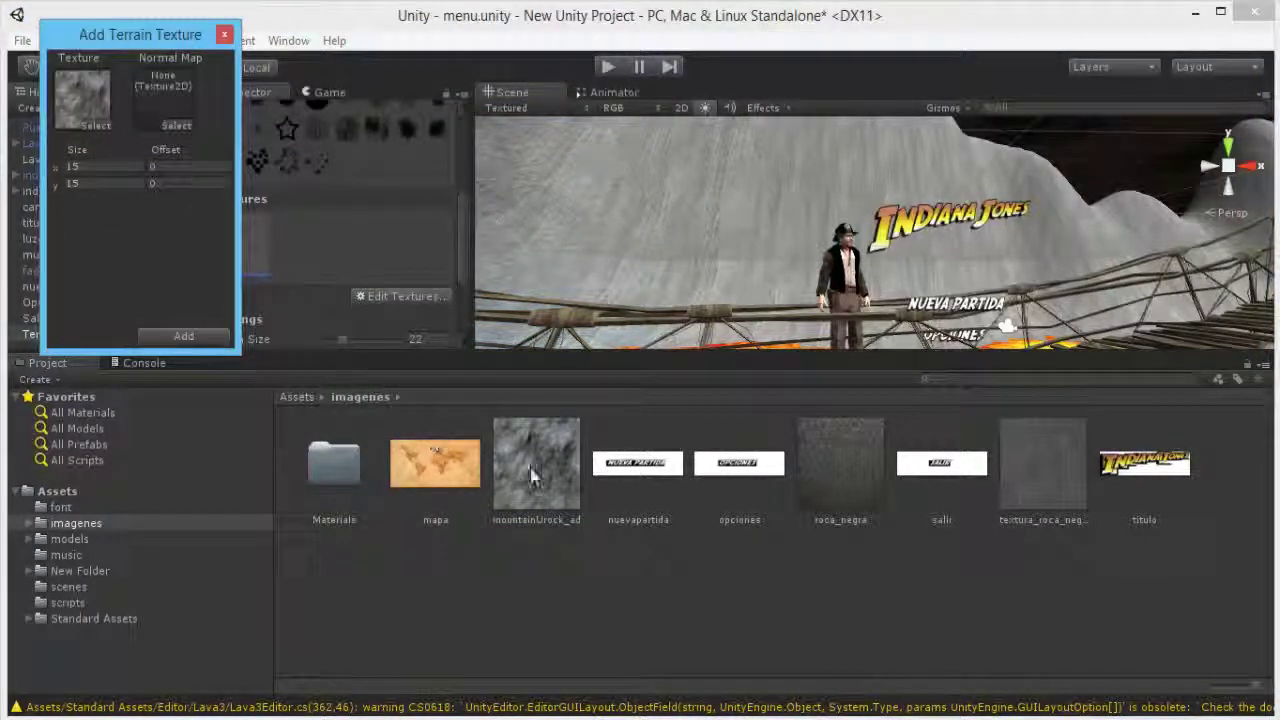
left_click(220, 336)
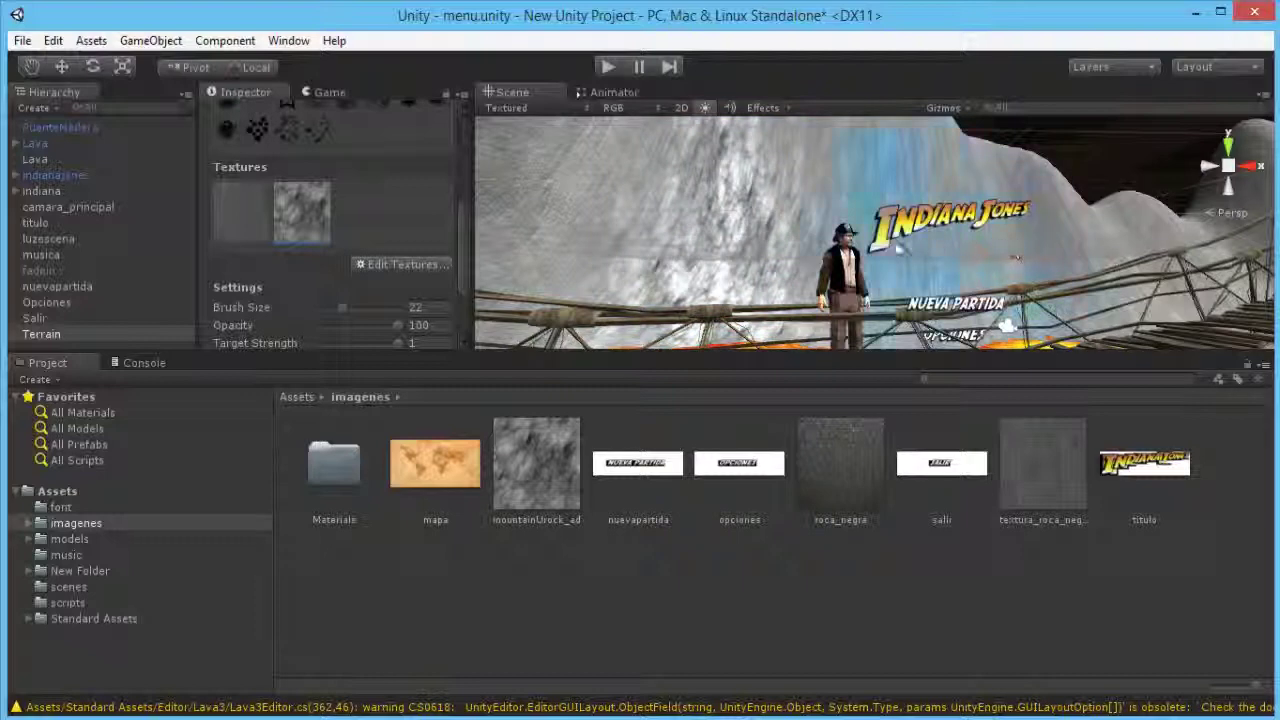
Step: Paint grey rock over the cliff wall and check the bridge over the lava
mouse_move(900, 248)
left_mouse_down()
mouse_move(1066, 252)
mouse_move(515, 250)
left_mouse_up()
mouse_move(1093, 230)
left_mouse_down("alt")
mouse_move(1021, 295)
mouse_move(915, 205)
left_mouse_up("alt")
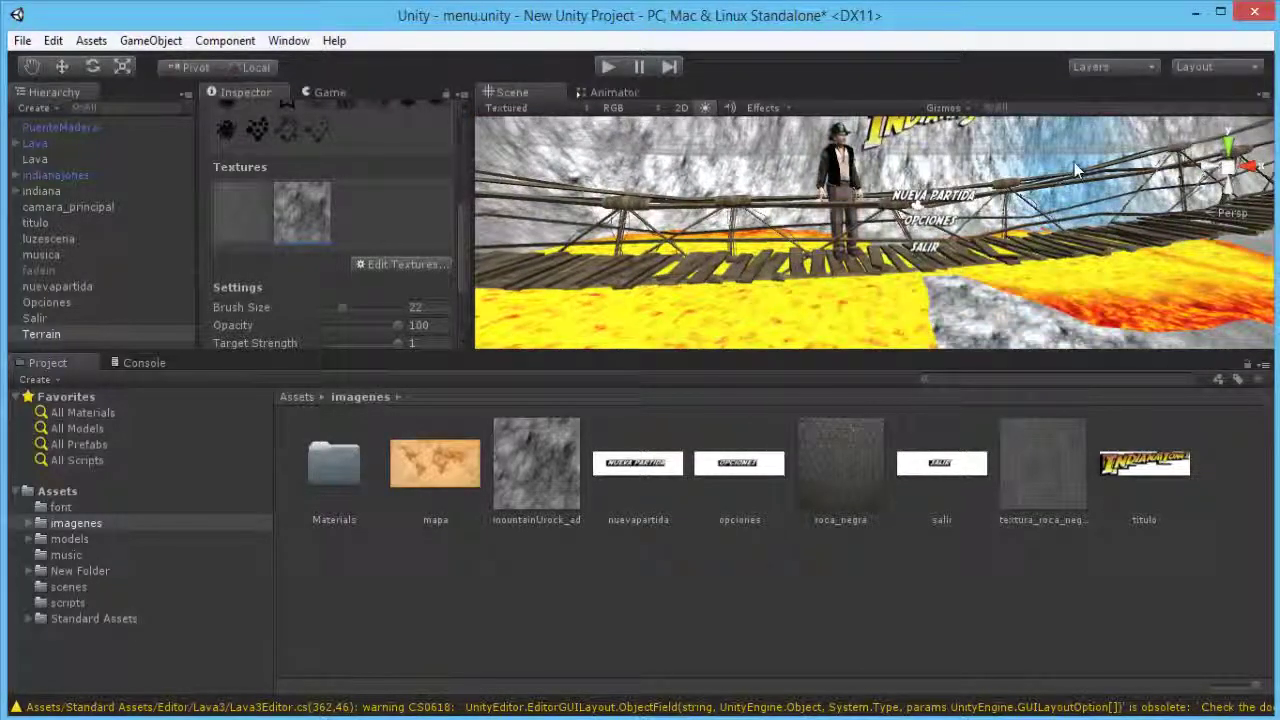
left_click_drag(1078, 176, 1046, 177, "alt")
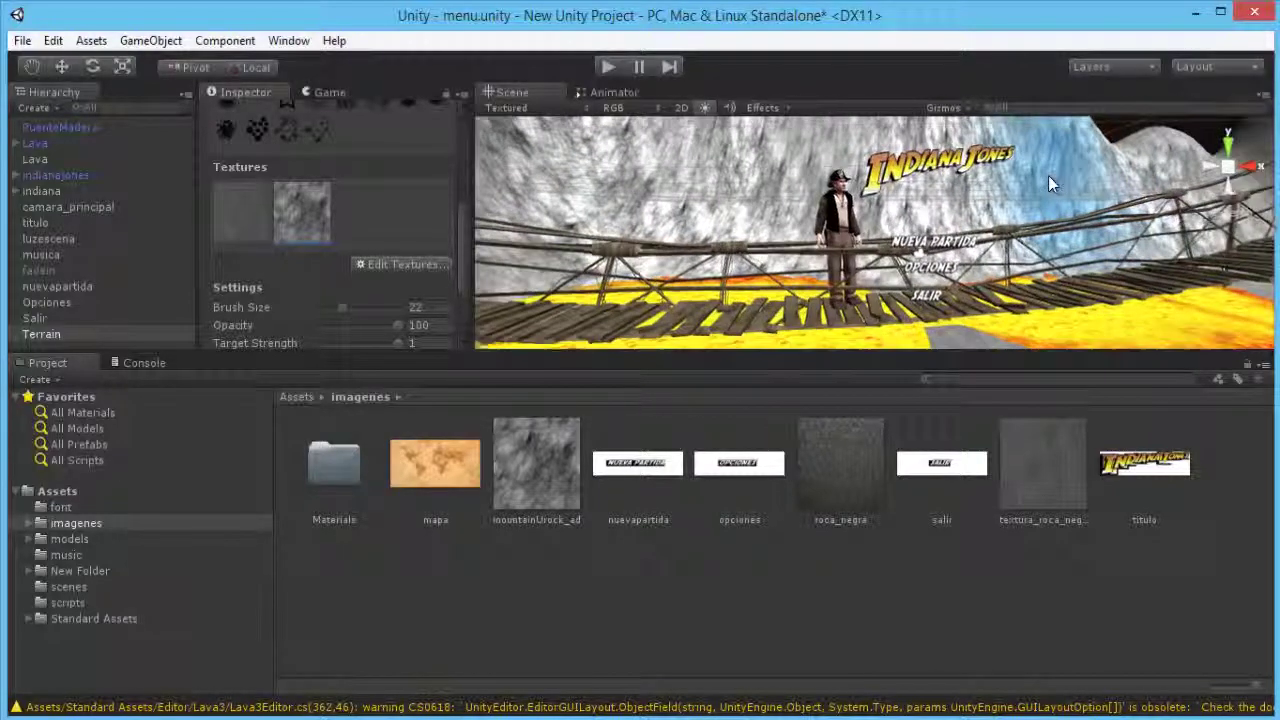
scroll(1046, 183, "up", 2)
right_click_drag(1024, 178, 963, 378)
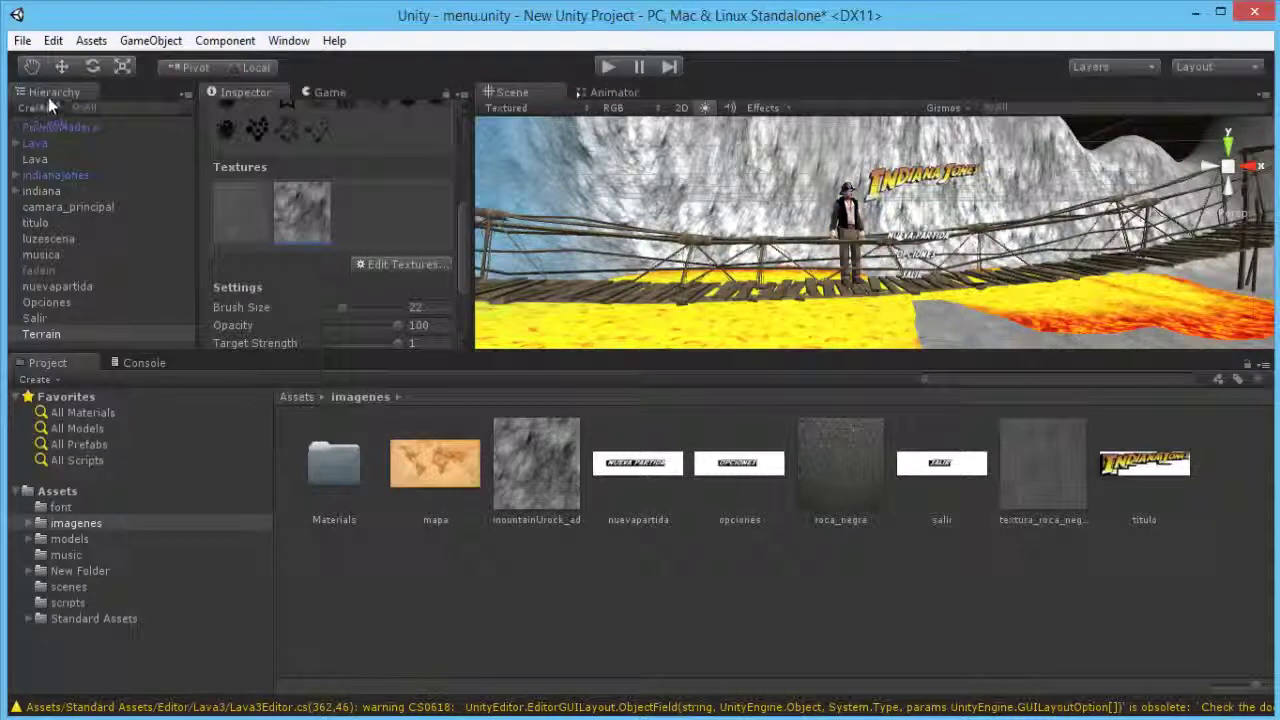
Step: Drag the Lava object from X 98.709 to X 80.621, Y -5.156, Z 13.027 under the bridge
left_click(61, 66)
left_click(83, 209)
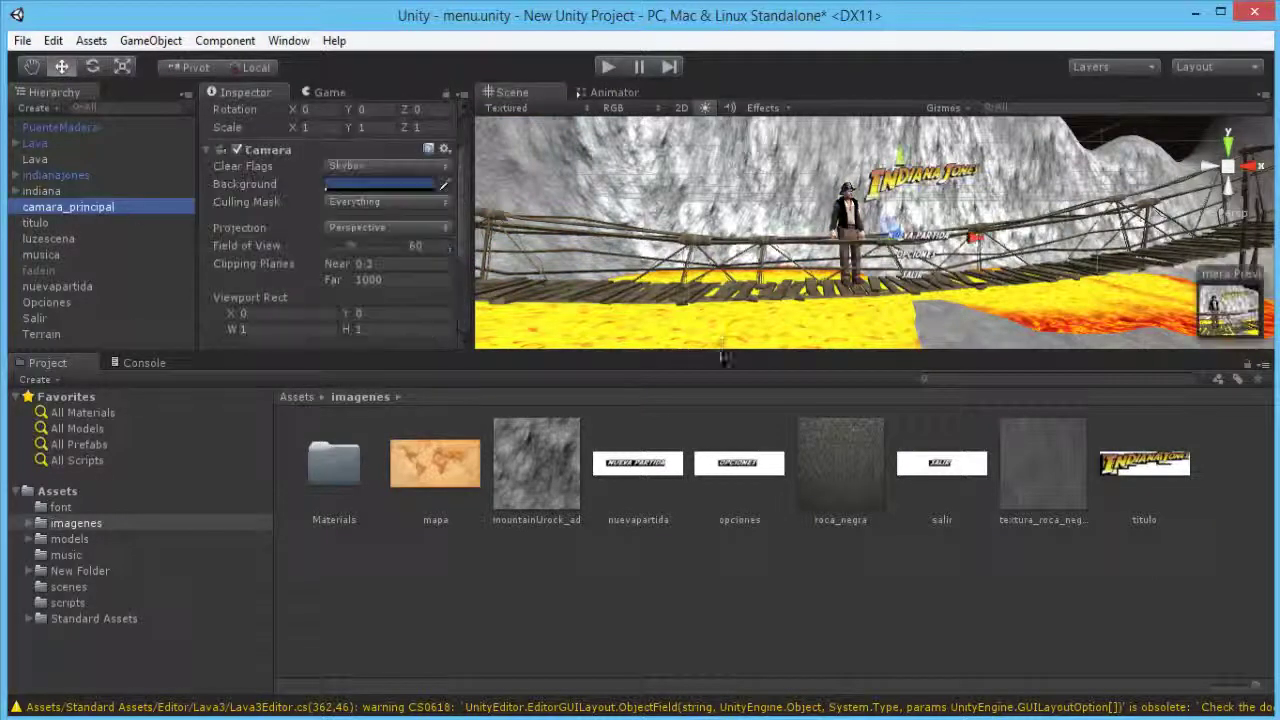
left_click(727, 345)
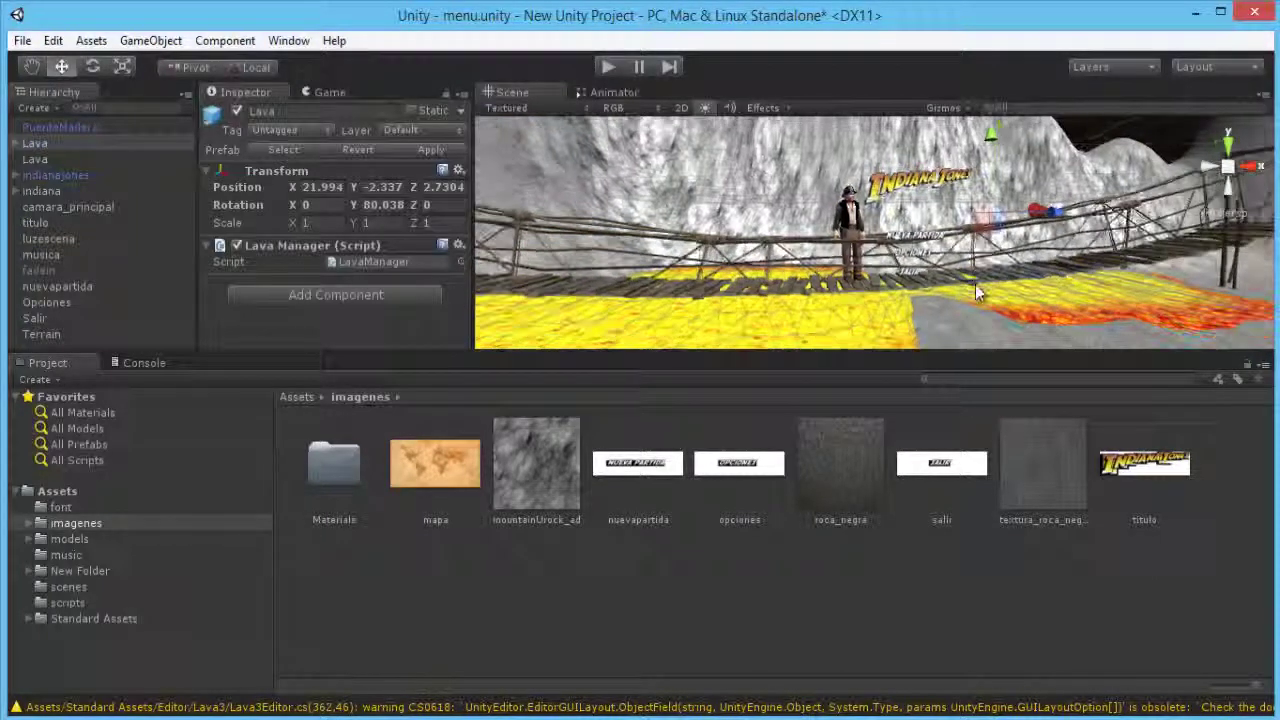
left_click_drag(814, 349, 590, 322, "alt")
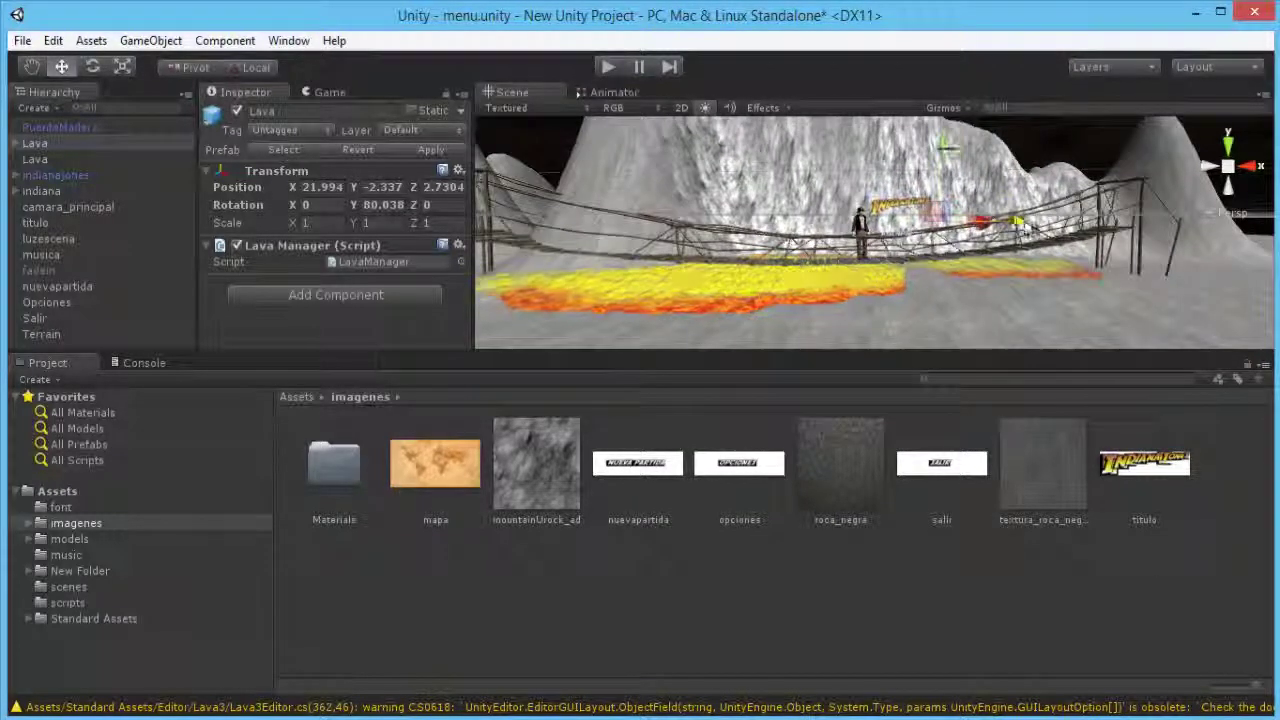
left_click_drag(960, 222, 1205, 224)
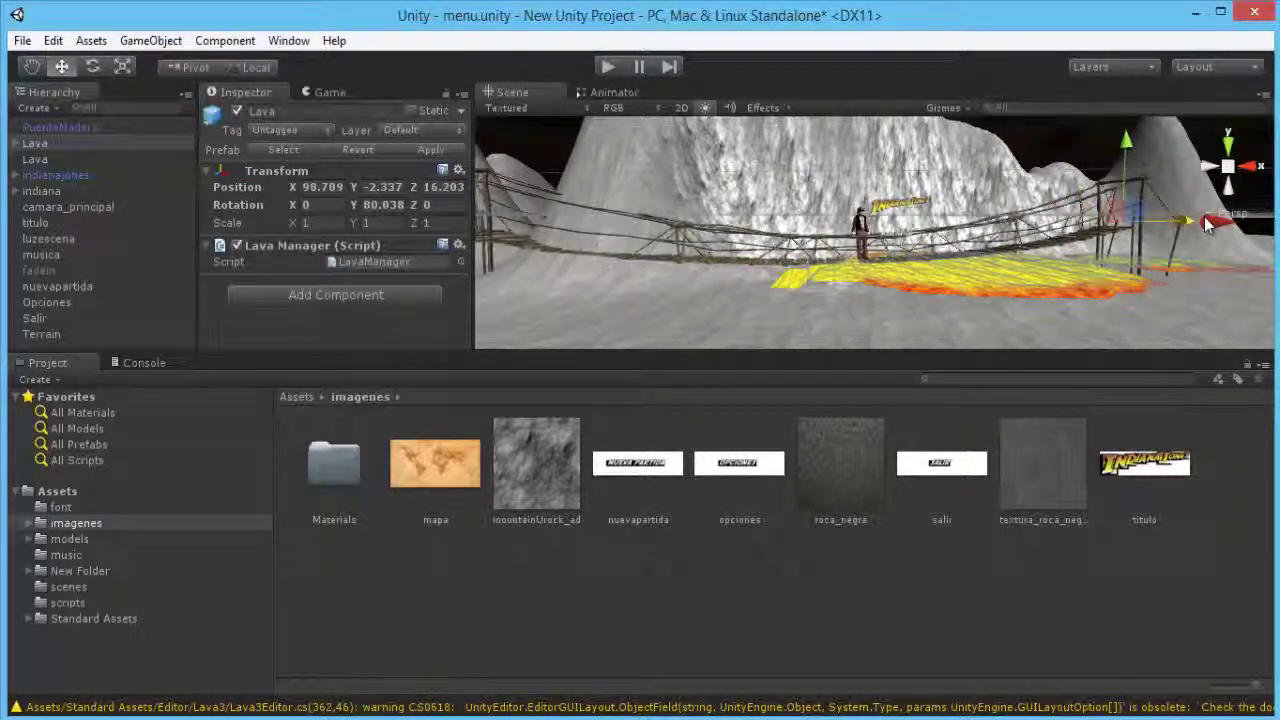
mouse_move(1205, 224)
right_mouse_down()
mouse_move(936, 252)
mouse_move(1000, 152)
mouse_move(1148, 205)
mouse_move(1186, 135)
right_mouse_up()
mouse_move(1186, 135)
left_mouse_down()
mouse_move(1180, 155)
mouse_move(1183, 145)
left_mouse_up()
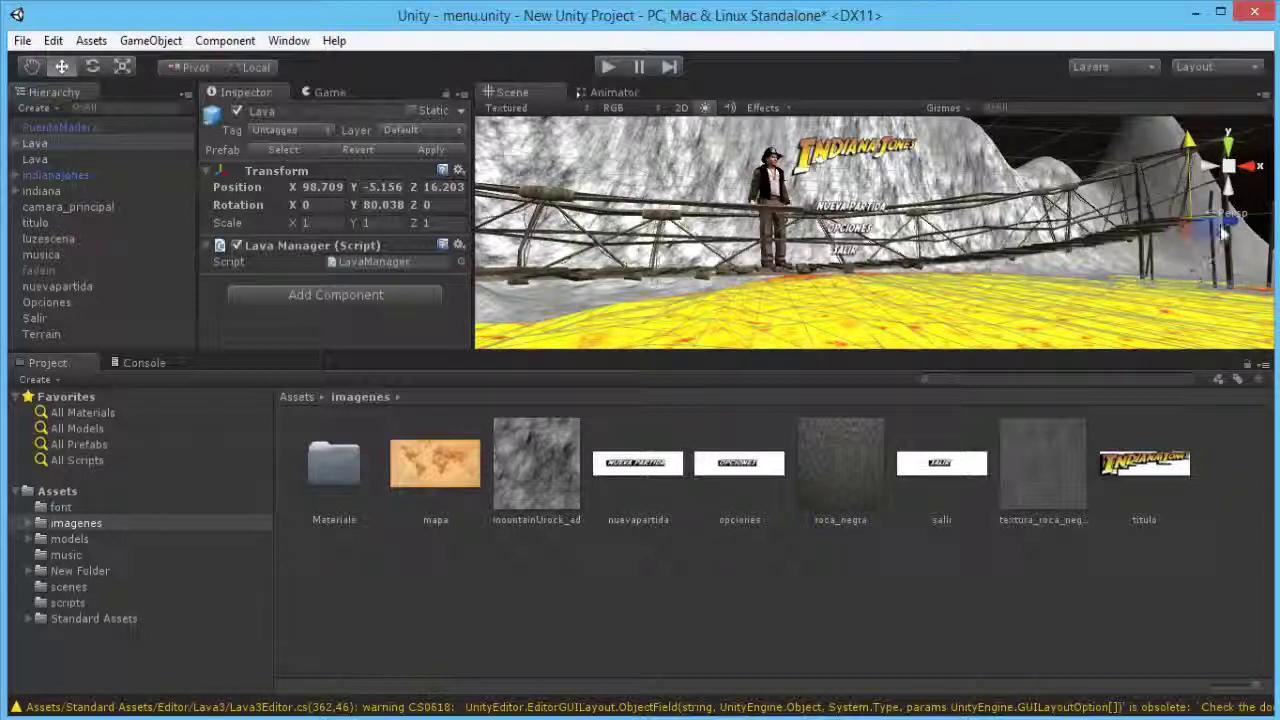
left_click_drag(1228, 230, 1185, 216)
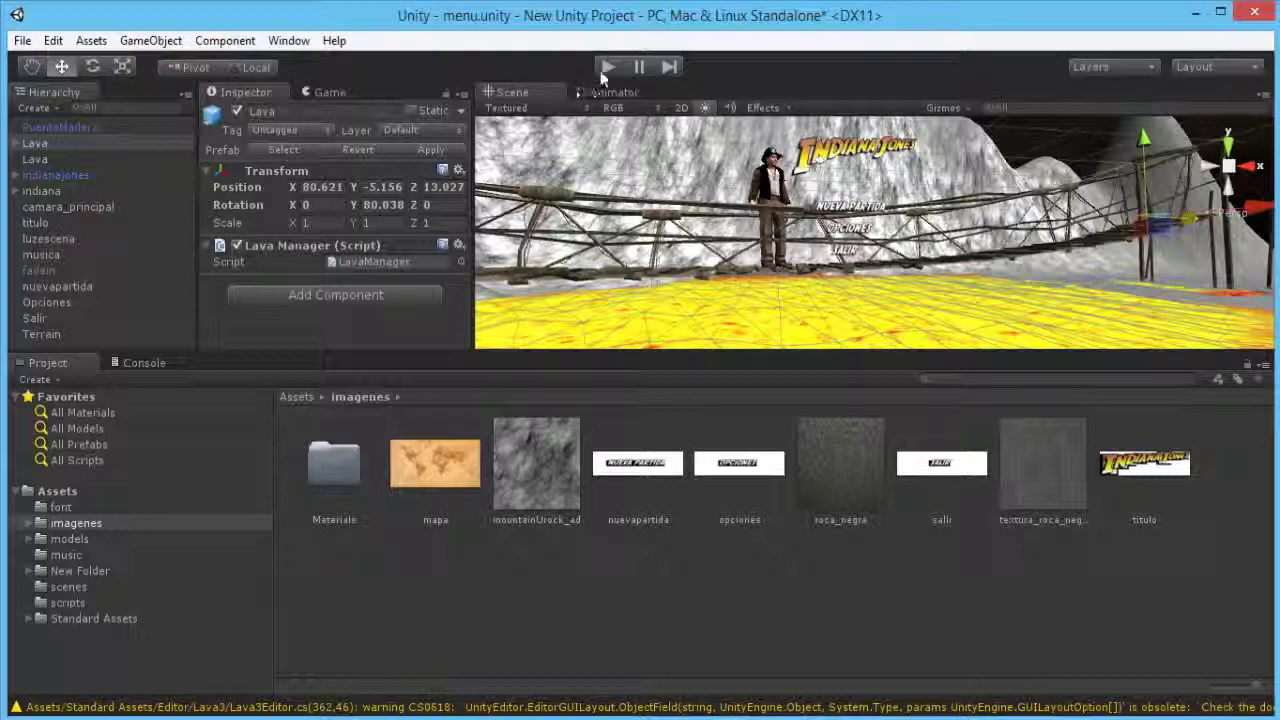
Step: Rebuild the player with Ctrl+B and launch the game from the resolution dialog
key("ctrl+b")
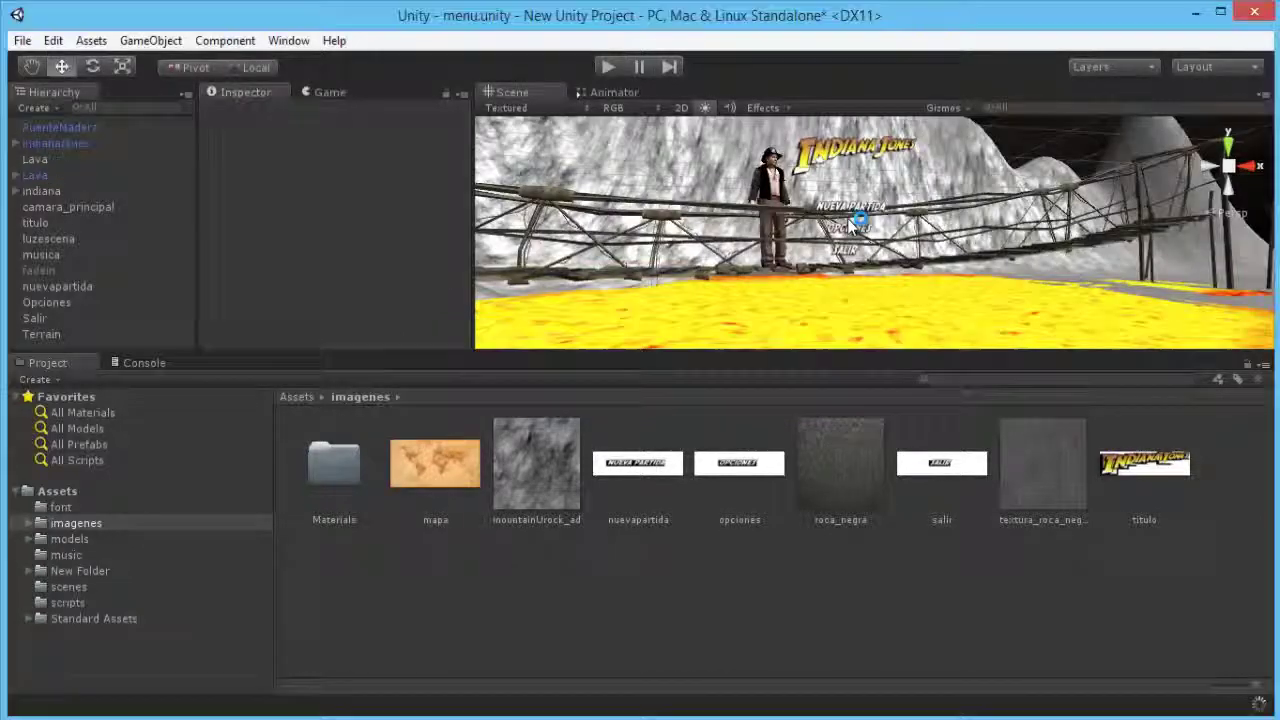
left_click(729, 572)
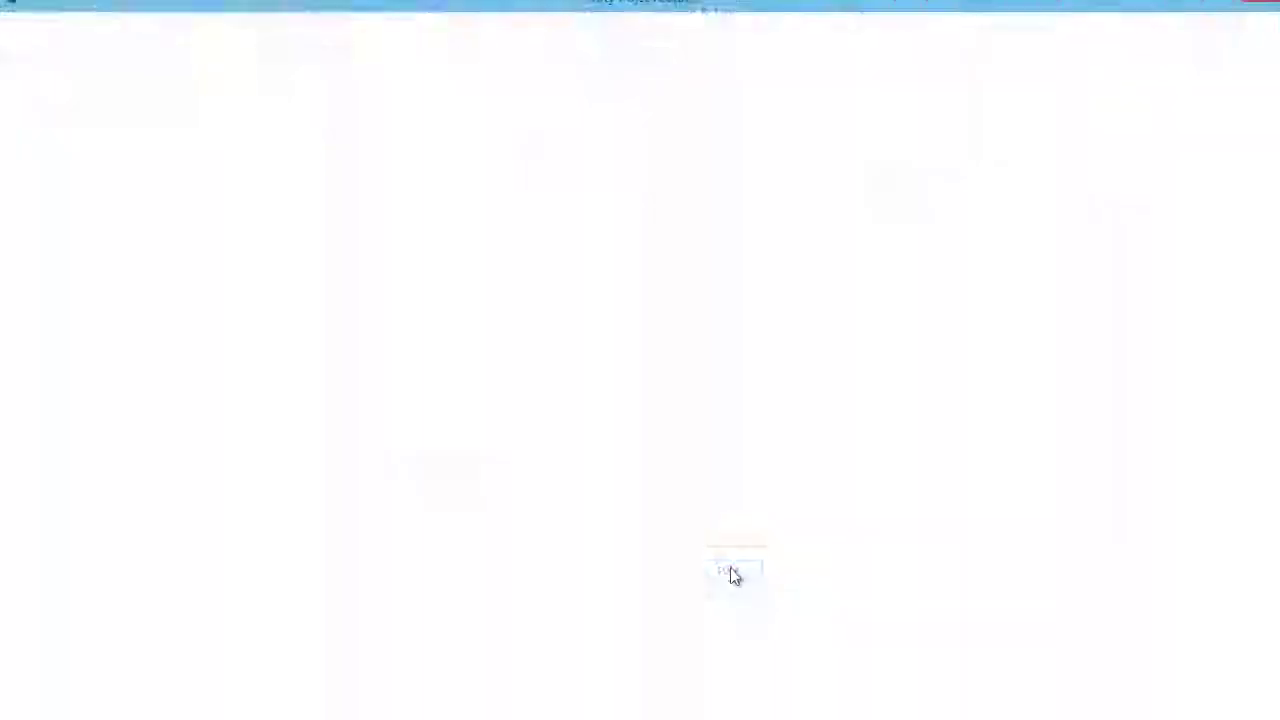